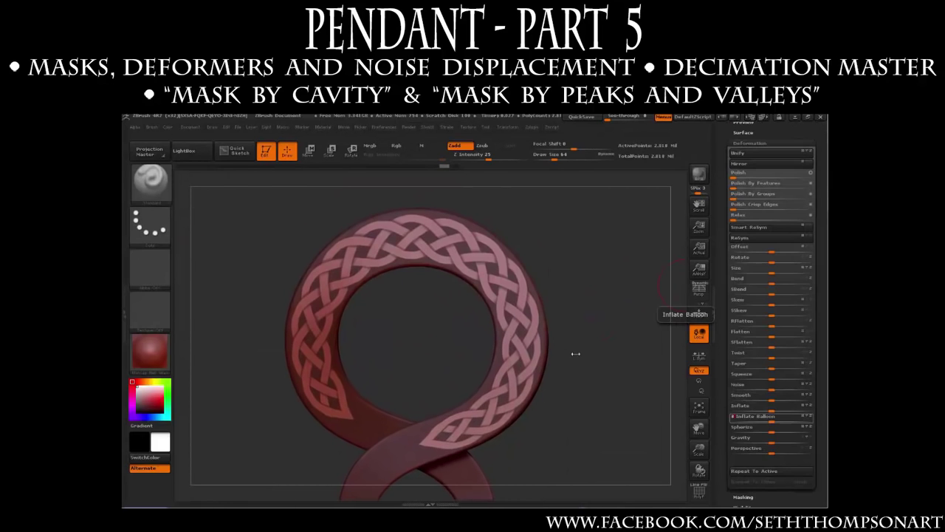
right_click_drag(576, 354, 593, 269, "ctrl")
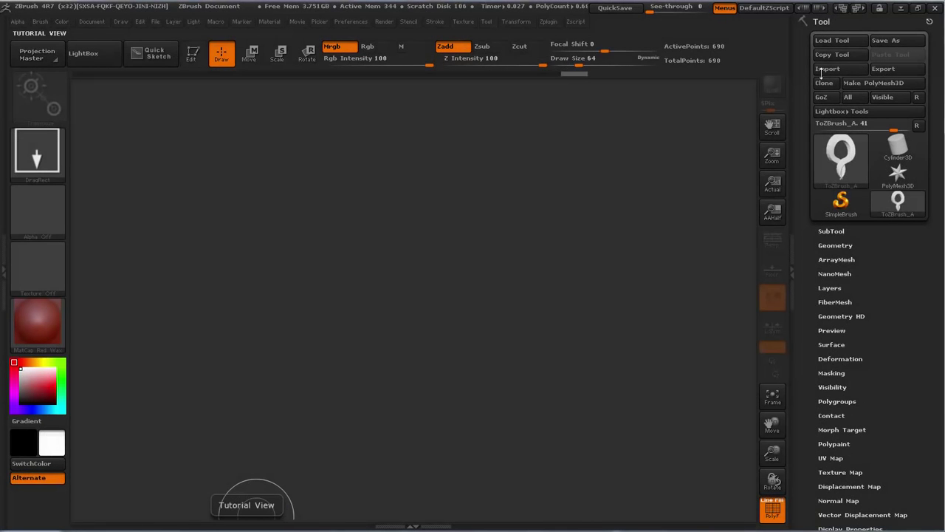
- Import the ToZBrush_B OBJ mesh as the current tool
left_click(839, 68)
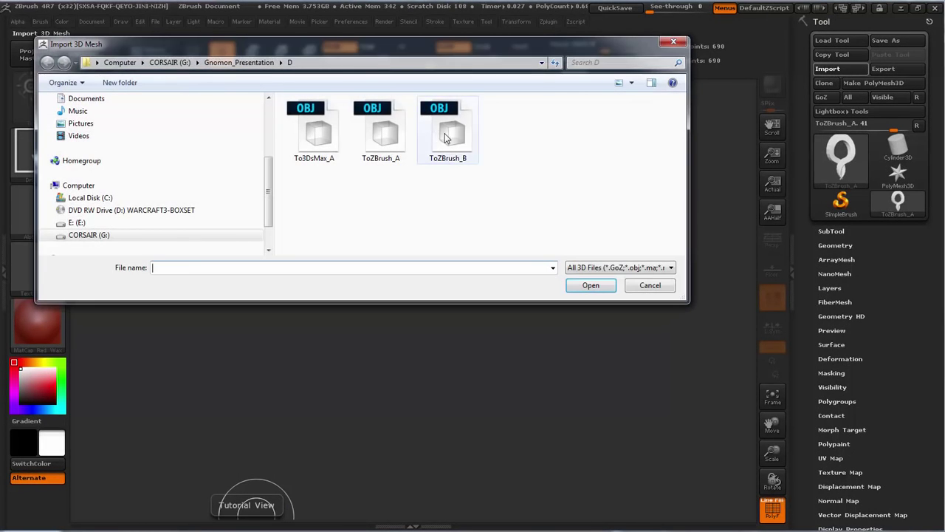
left_click(446, 138)
left_click(583, 285)
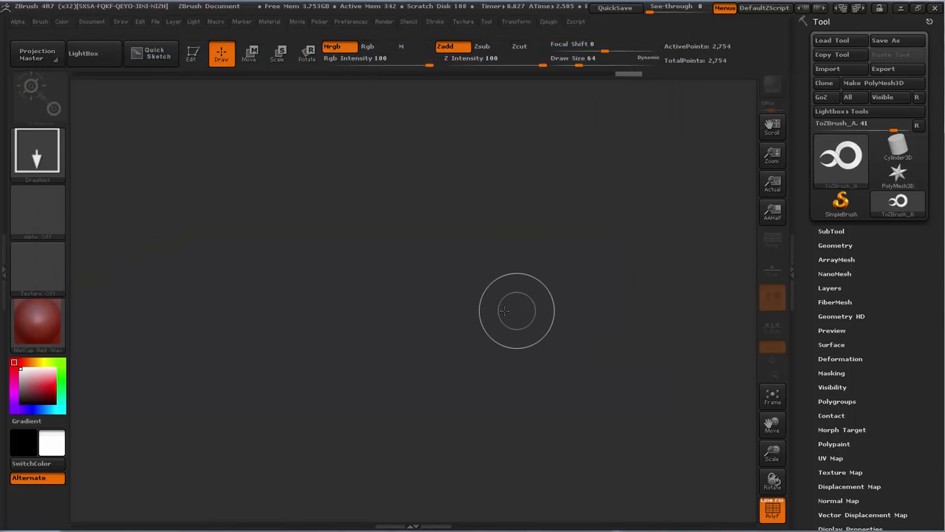
- Draw the imported pendant mesh on the canvas and switch it to Edit mode
left_click_drag(504, 311, 490, 390)
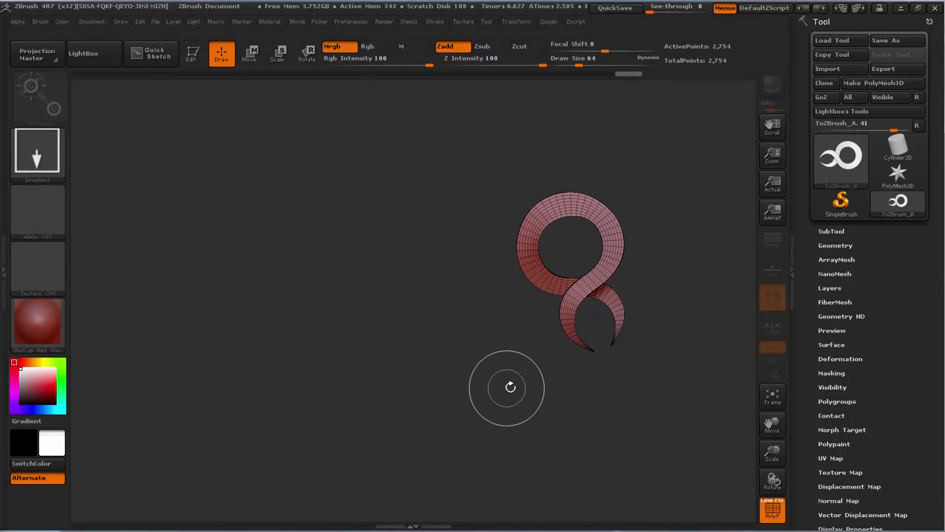
key("t")
mouse_move(435, 337)
left_mouse_down()
mouse_move(522, 336)
mouse_move(428, 295)
mouse_move(283, 299)
left_mouse_up()
right_click_drag(569, 300, 609, 320, "ctrl")
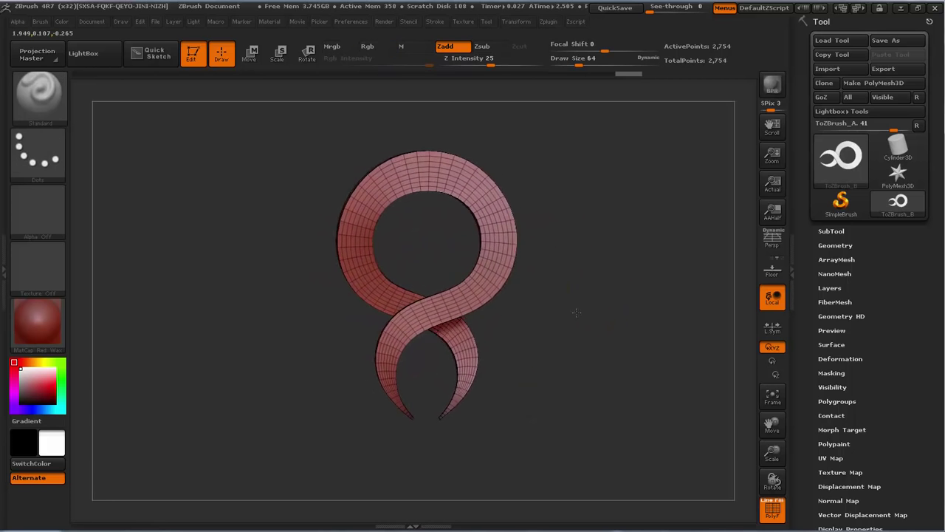
mouse_move(577, 313)
left_mouse_down()
mouse_move(596, 312)
mouse_move(597, 297)
mouse_move(644, 338)
mouse_move(665, 299)
mouse_move(608, 333)
mouse_move(603, 315)
left_mouse_up()
key("shift+f")
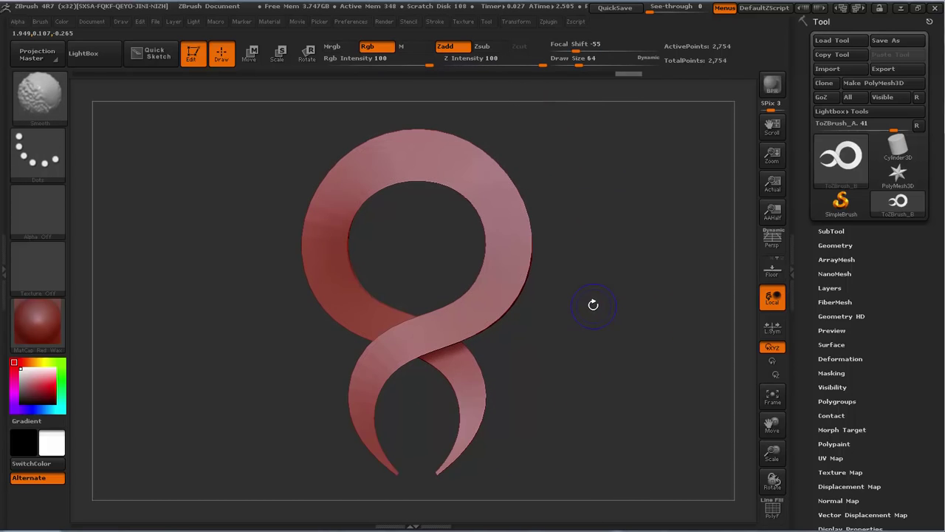
key("shift+f")
left_click_drag(595, 310, 737, 259)
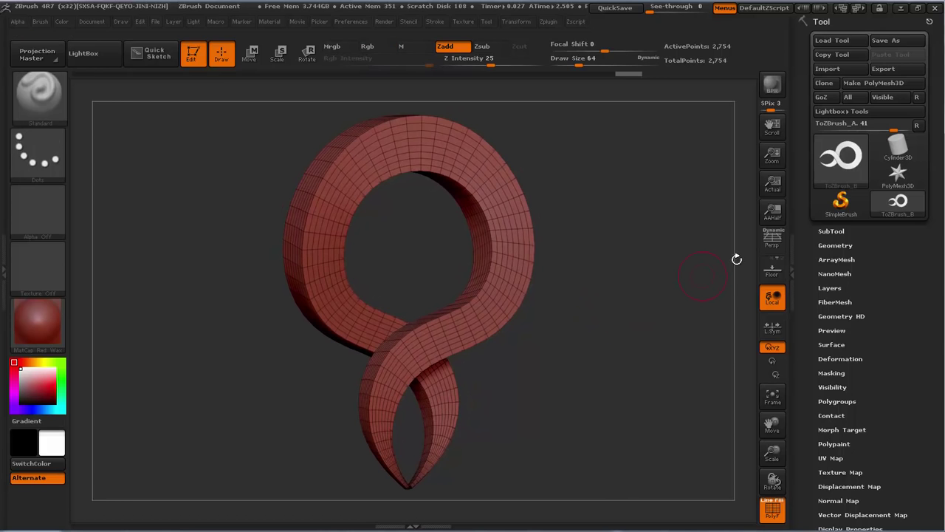
- Subdivide the pendant mesh up to subdivision level 6 and turn off its wireframe display
left_click(828, 245)
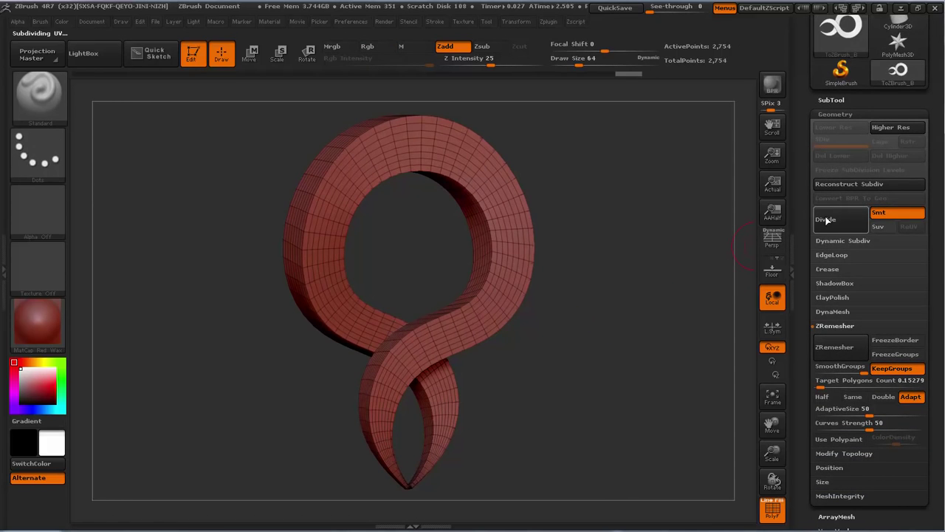
left_click(827, 219)
key("shift+f")
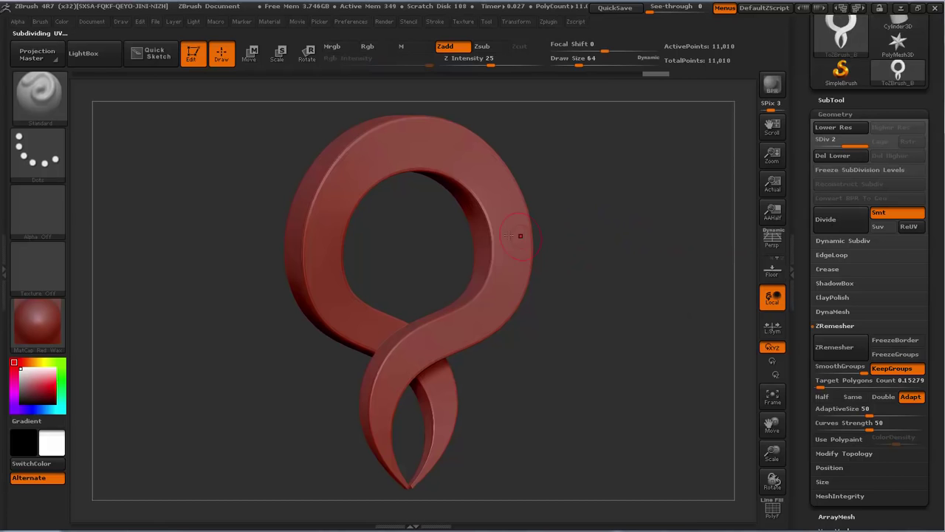
left_click(834, 227)
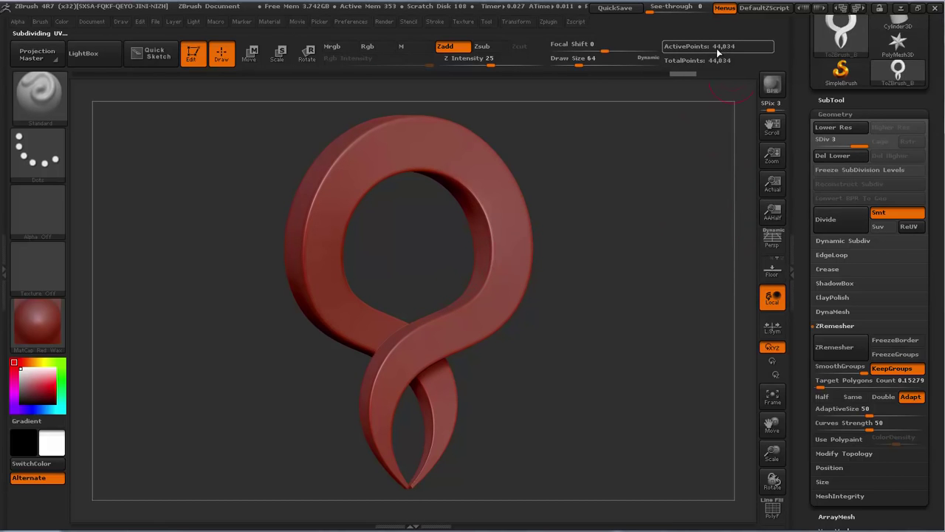
left_click(839, 228)
left_click(834, 227)
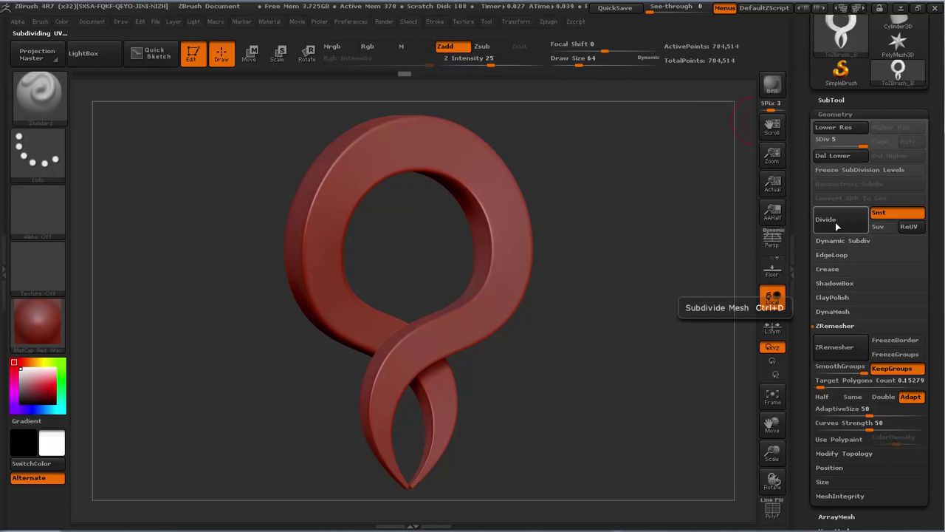
left_click(838, 223)
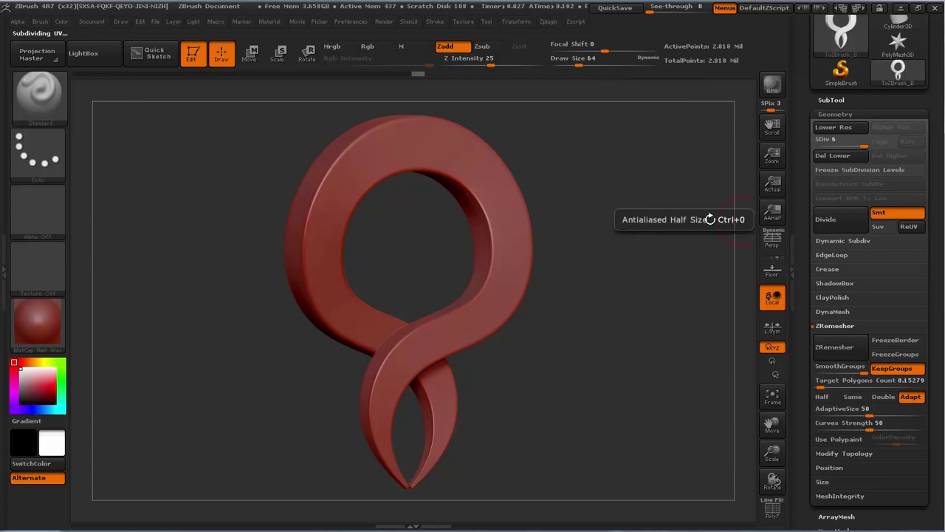
- Collapse the Zplugin palette in the side tray and dock the Alpha palette there
mouse_move(603, 220)
left_mouse_down("shift")
mouse_move(575, 221)
mouse_move(601, 208)
left_mouse_up("shift")
right_click_drag(627, 228, 520, 259, "ctrl")
right_click_drag(628, 249, 611, 217, "ctrl")
right_click_drag(611, 217, 640, 191, "alt")
left_click_drag(635, 219, 616, 241)
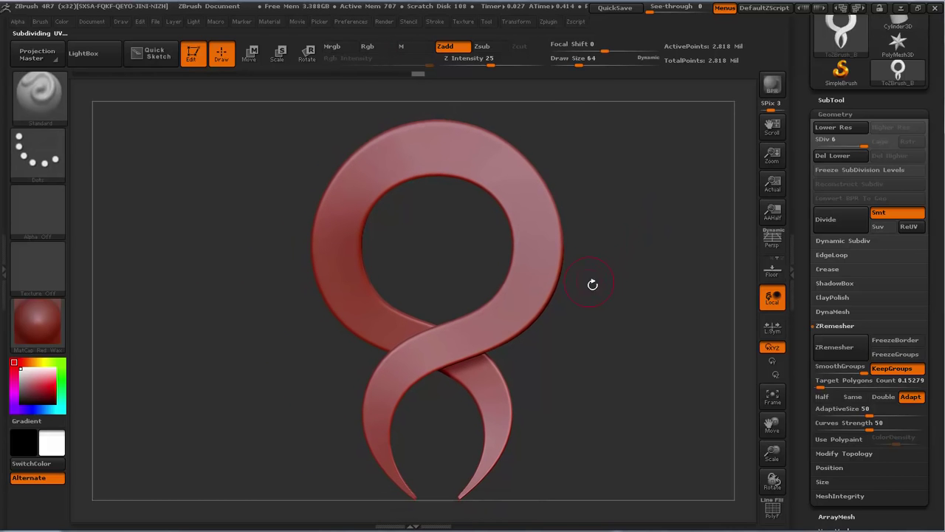
left_click(4, 270)
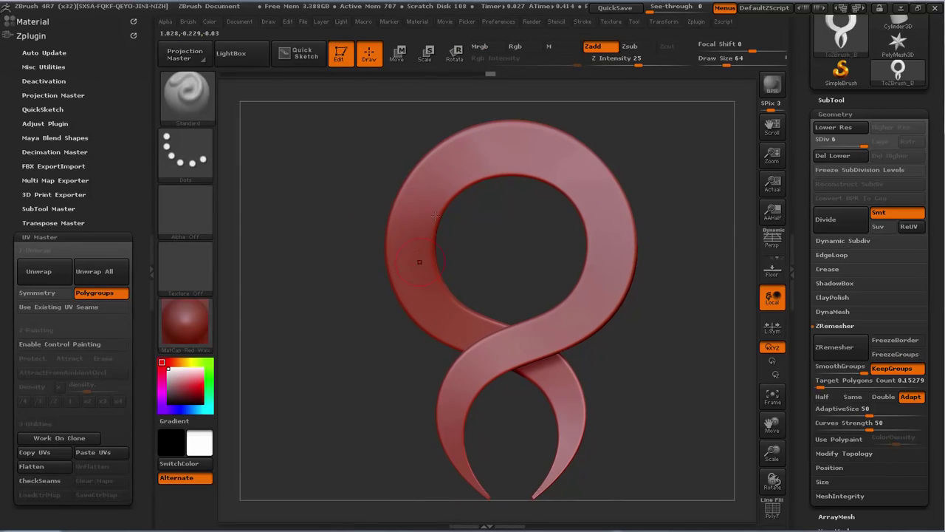
left_click(42, 35)
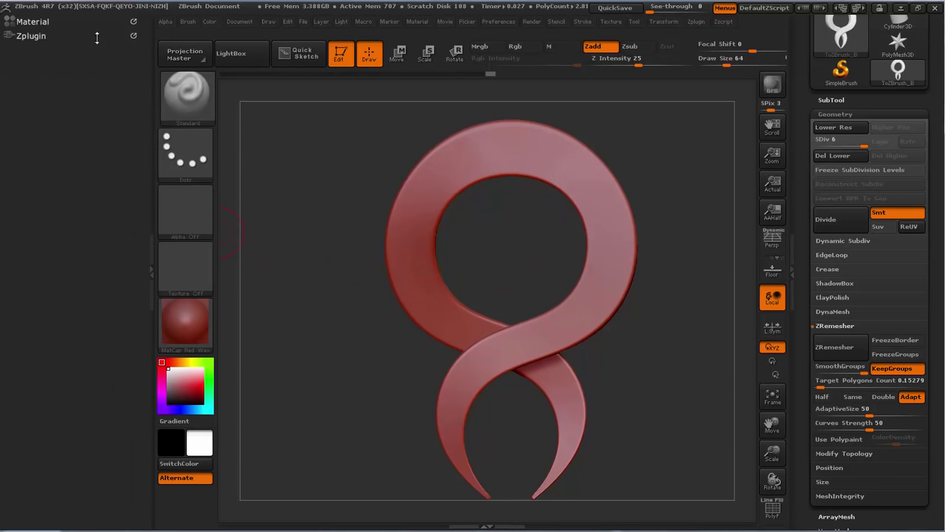
left_click(165, 22)
left_click_drag(164, 36, 51, 81)
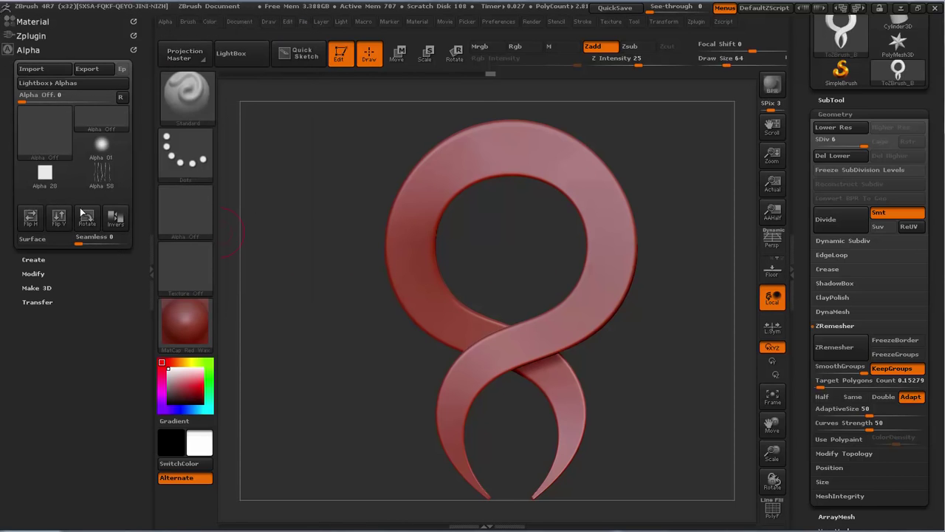
- Import the Celtic_Mask image as an alpha, flip it vertically, and close the side tray
left_click(52, 70)
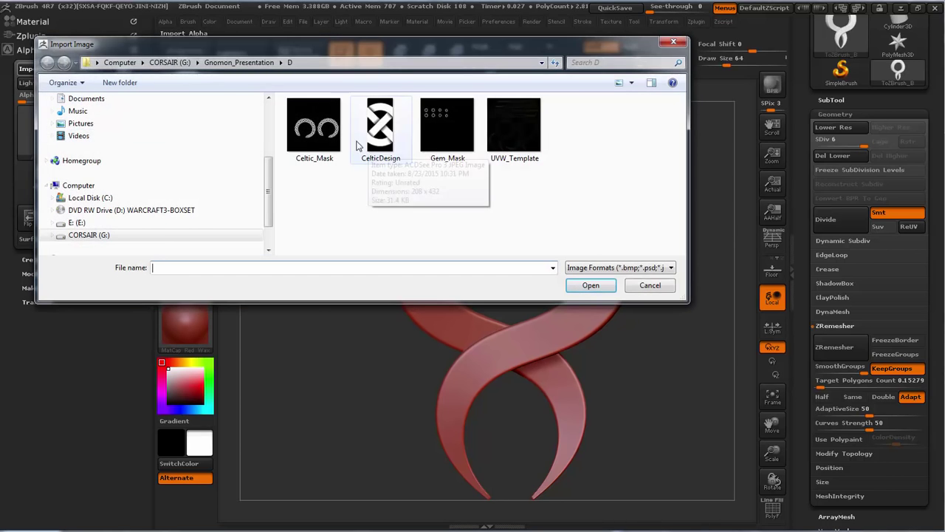
left_click(321, 129)
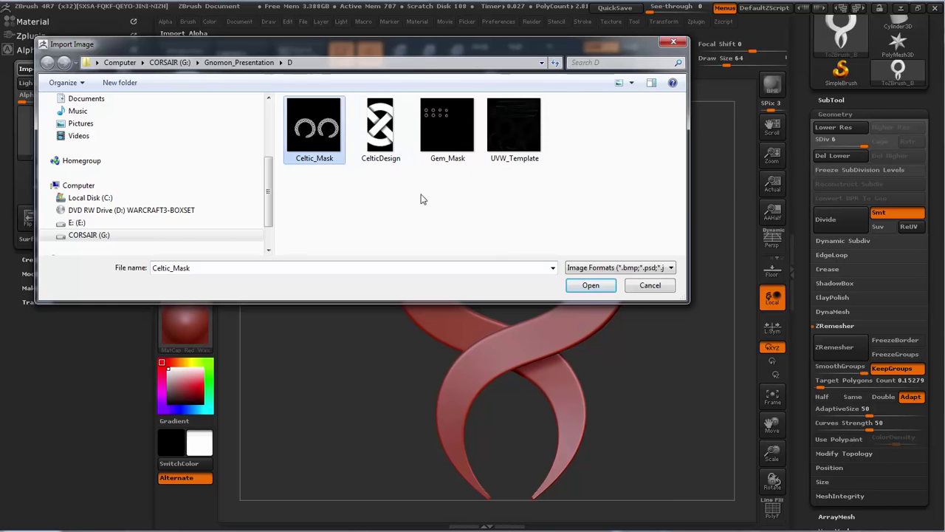
left_click(588, 286)
left_click(58, 244)
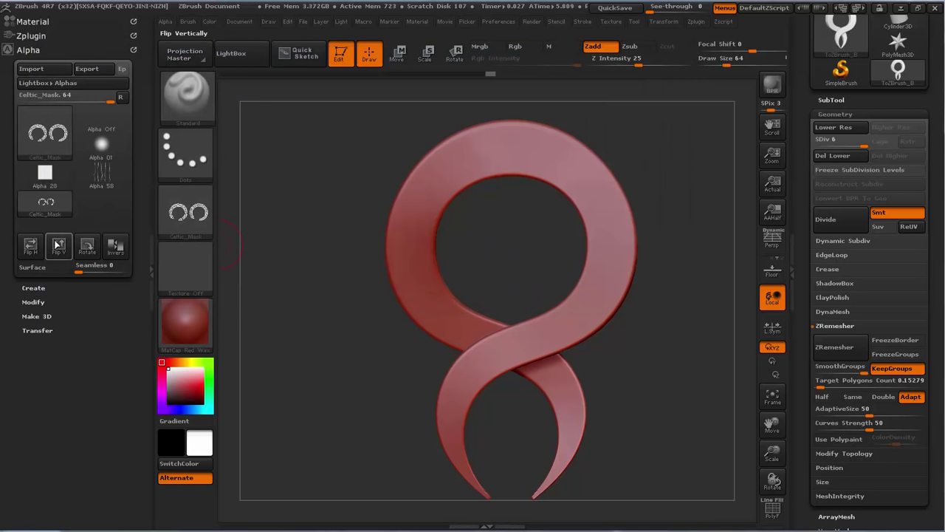
left_click(58, 244)
mouse_move(60, 138)
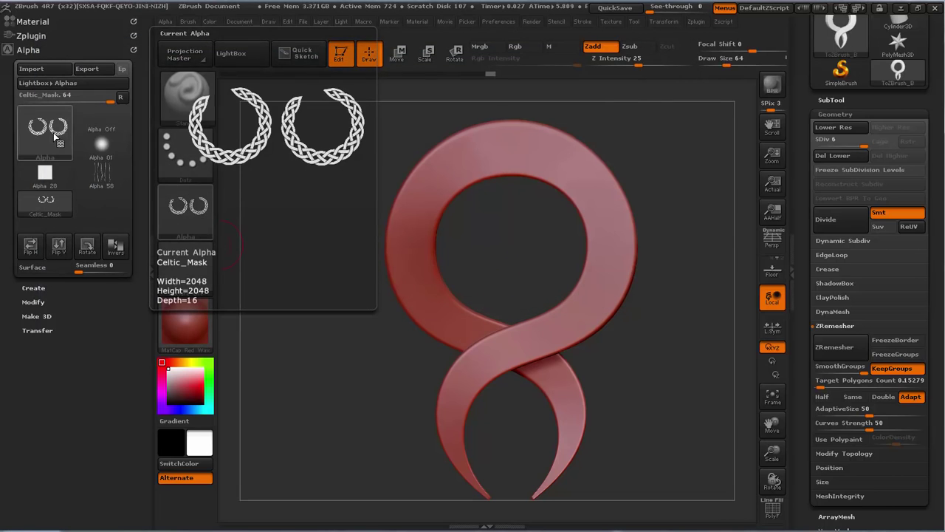
left_click(150, 271)
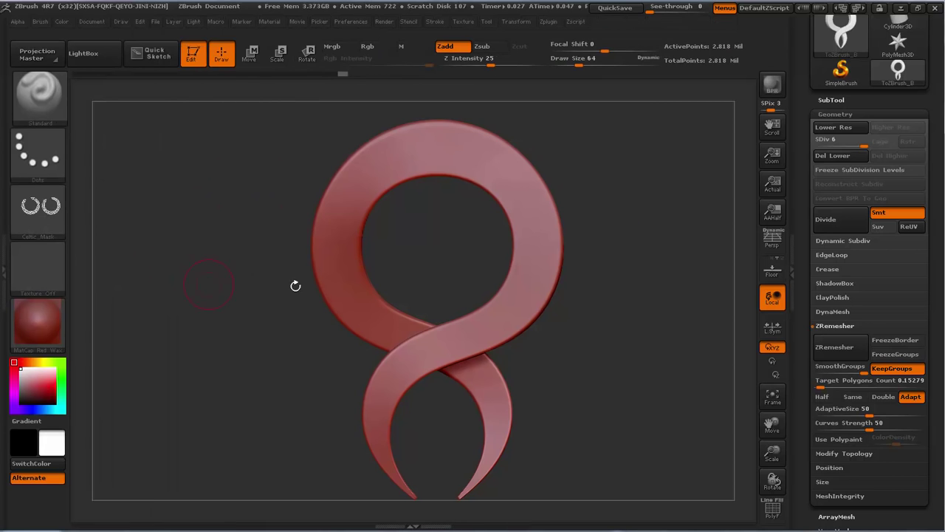
- Mask the pendant with the Celtic_Mask alpha using Mask By Alpha
scroll(819, 369, "down", 8)
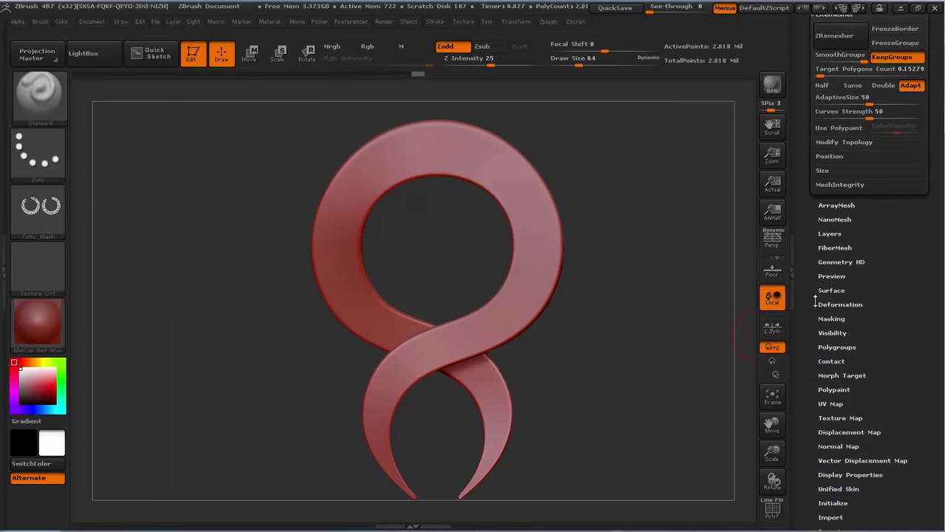
left_click(832, 302)
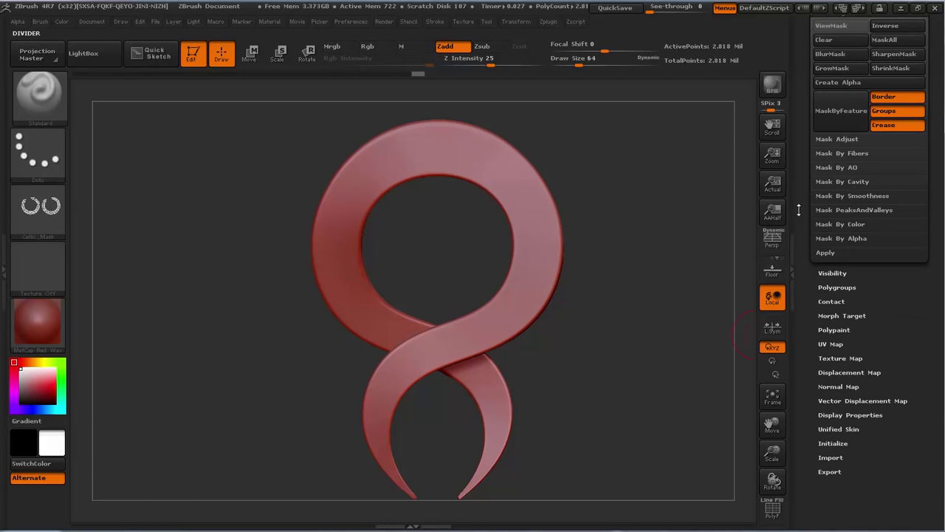
left_click(828, 238)
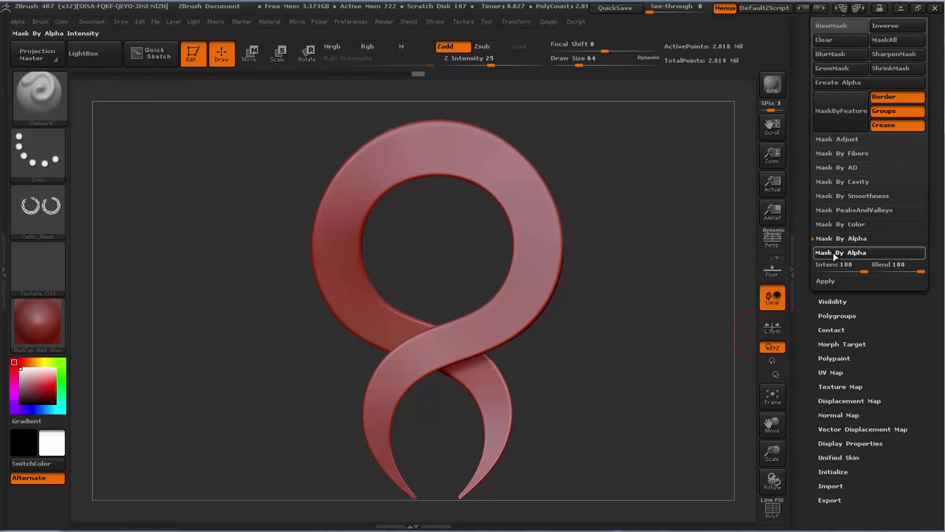
mouse_move(632, 194)
left_mouse_down()
mouse_move(730, 197)
mouse_move(591, 199)
mouse_move(633, 196)
left_mouse_up()
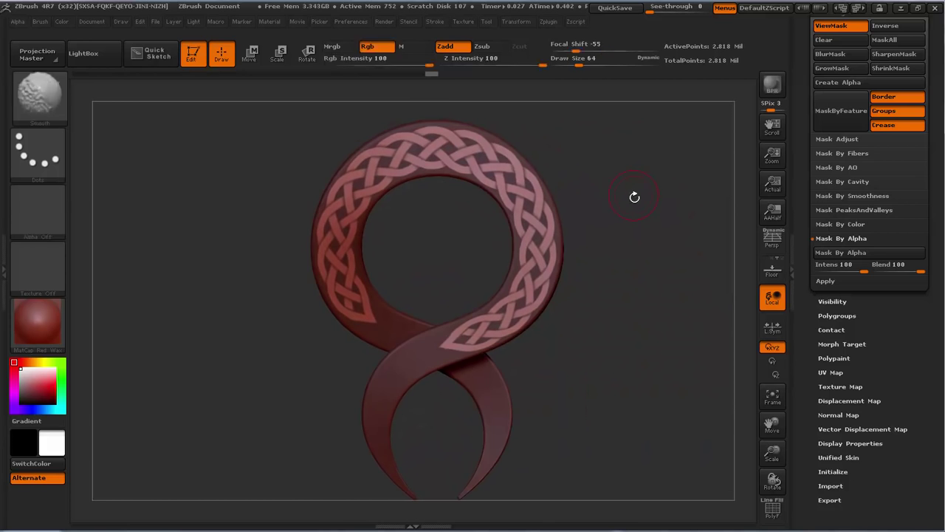
mouse_move(633, 196)
right_mouse_down("ctrl")
mouse_move(679, 186)
mouse_move(652, 187)
right_mouse_up("ctrl")
- Undo the test stroke on the ring and set the Standard brush to Alpha Off
left_click_drag(526, 183, 501, 142)
key("ctrl+z")
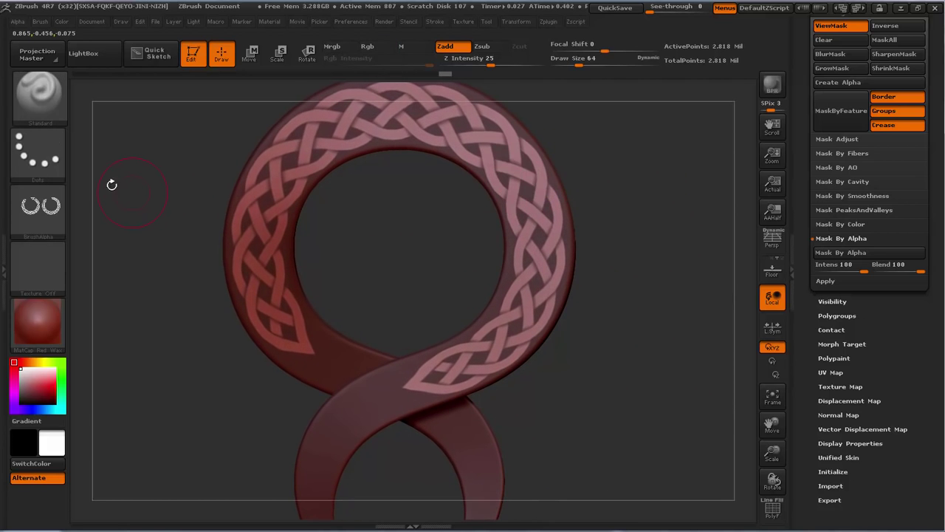
left_click(39, 210)
left_click(139, 207)
mouse_move(500, 171)
left_mouse_down()
mouse_move(421, 117)
mouse_move(351, 102)
mouse_move(336, 118)
left_mouse_up()
mouse_move(596, 214)
left_mouse_down()
mouse_move(701, 222)
mouse_move(663, 239)
mouse_move(646, 277)
mouse_move(635, 251)
left_mouse_up()
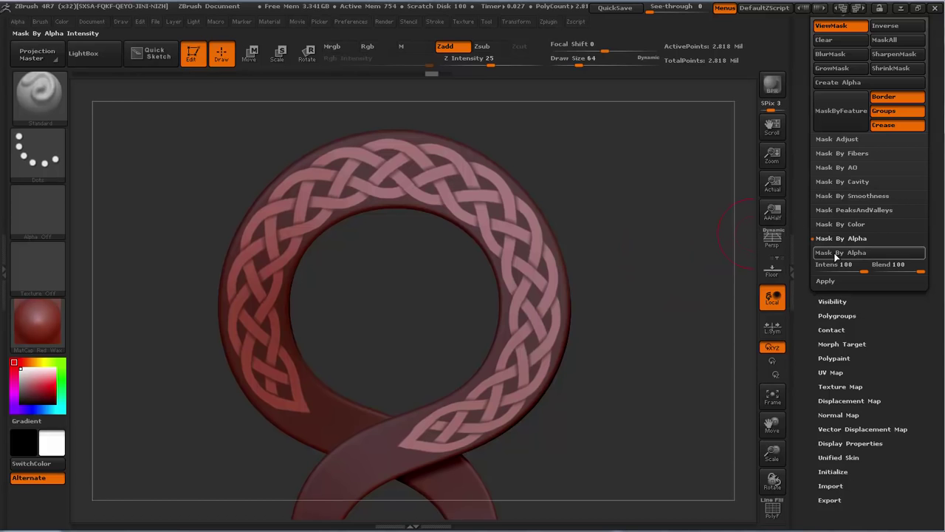
- Raise the unmasked knot pattern with the Inflate Balloon deformer set to 3
scroll(813, 330, "up", 5)
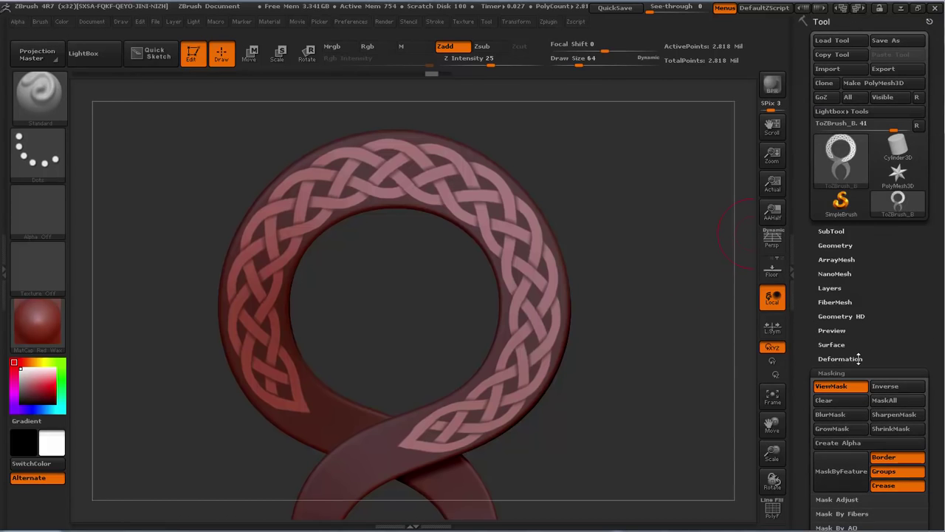
left_click(842, 359)
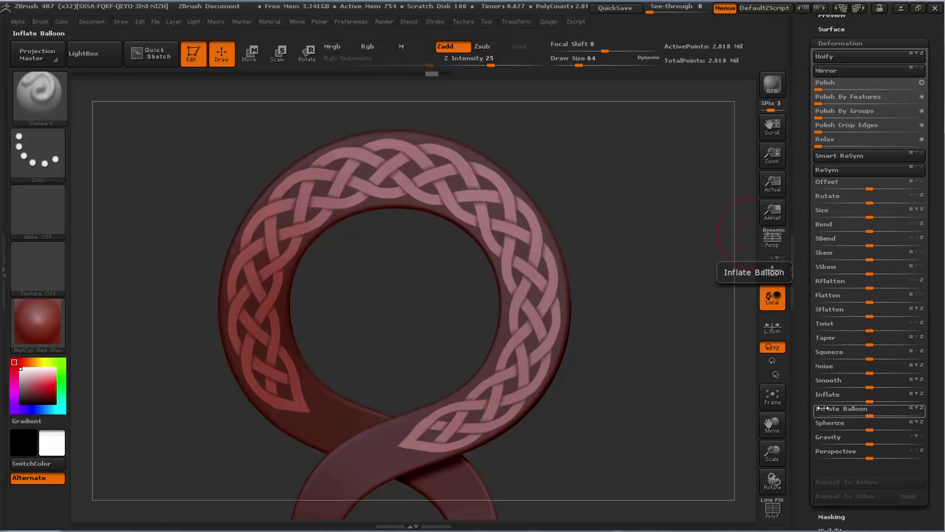
left_click(820, 408)
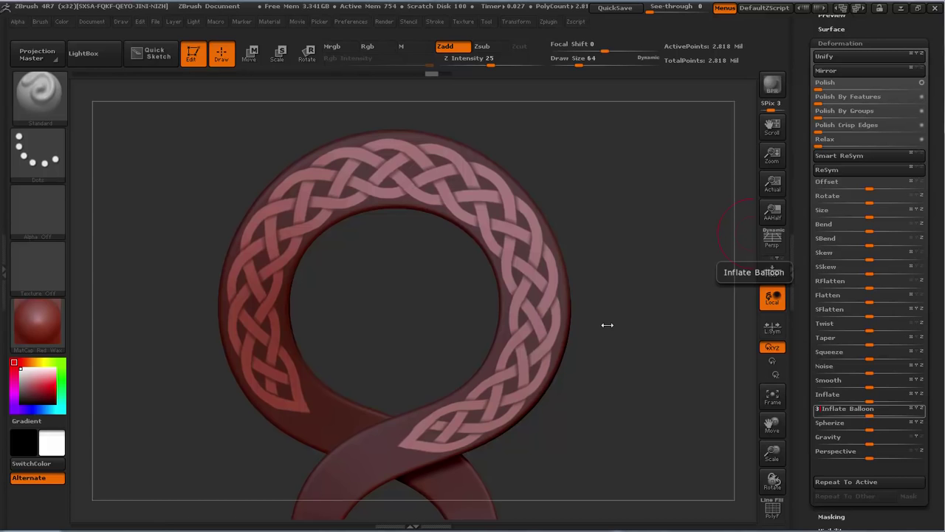
left_click_drag(607, 325, 625, 306)
mouse_move(615, 270)
right_mouse_down("ctrl")
mouse_move(653, 293)
mouse_move(537, 239)
right_mouse_up("ctrl")
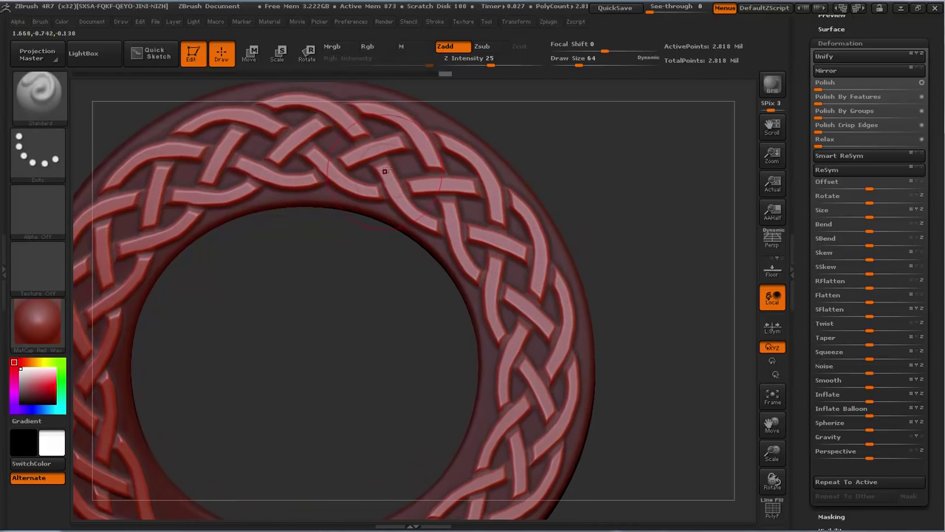
left_click_drag(680, 235, 635, 255)
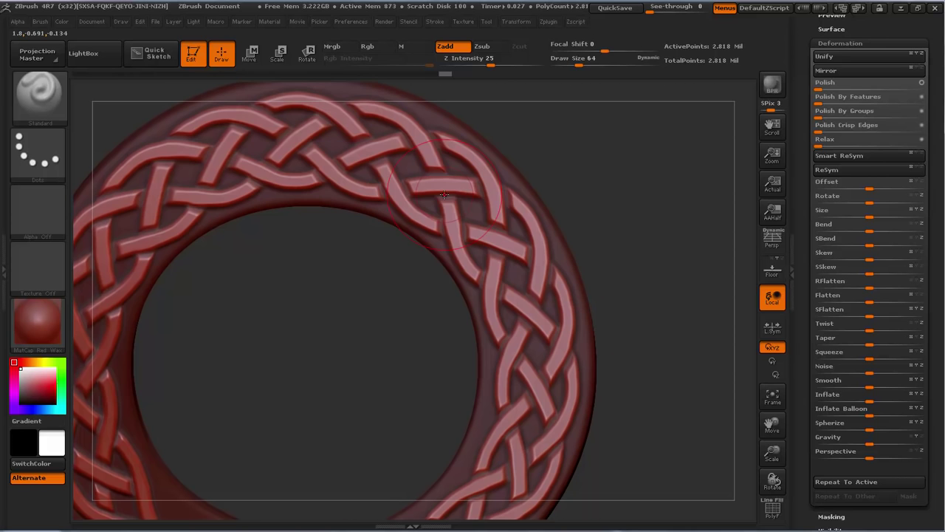
- Try the Inflate deformer on the unmasked knot pattern and undo it
left_click_drag(627, 249, 619, 249)
right_click_drag(631, 256, 615, 249, "ctrl")
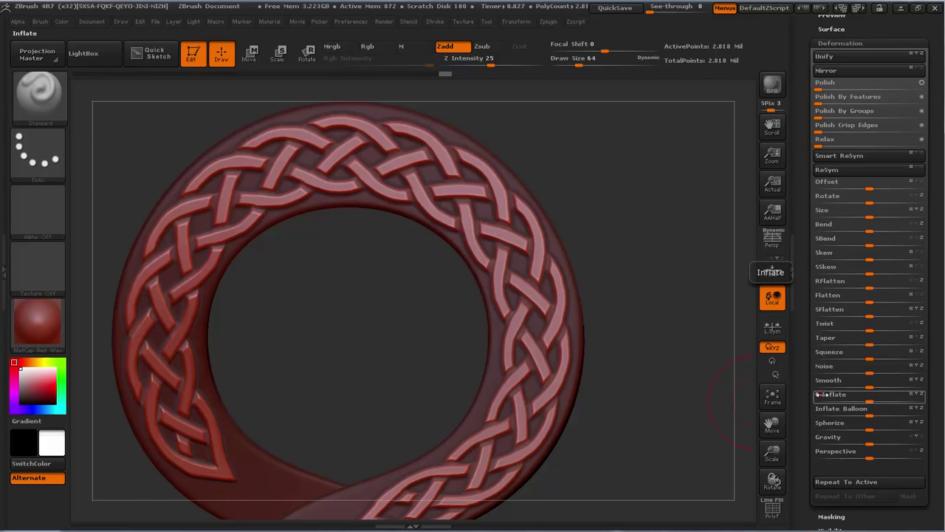
left_click_drag(643, 256, 617, 240)
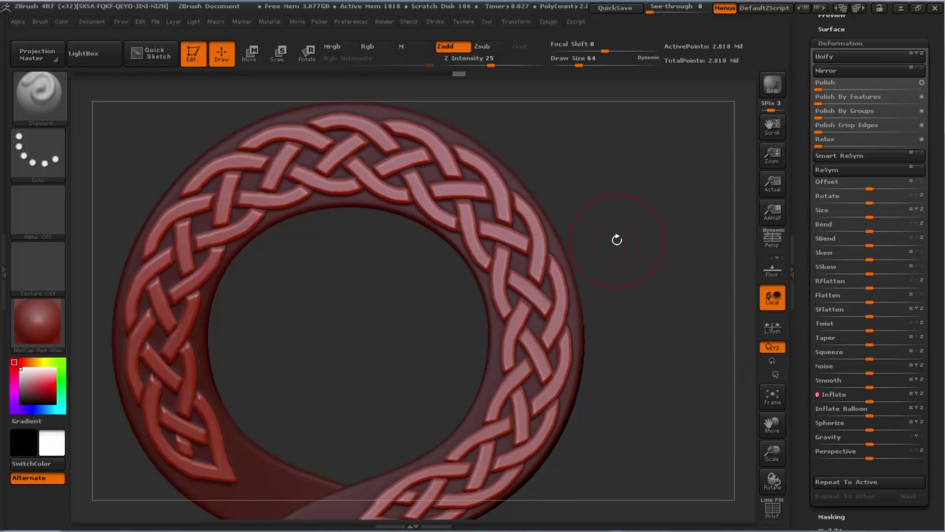
key("ctrl+z")
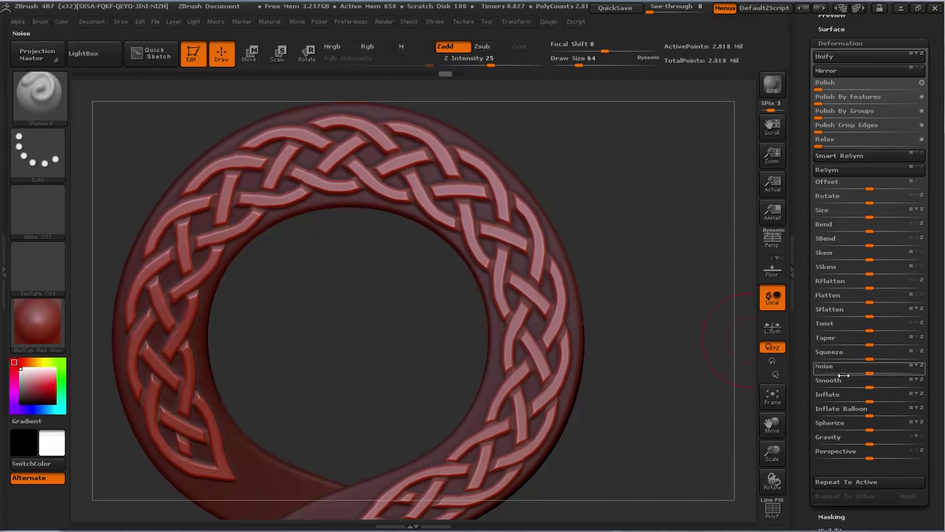
- Raise the unmasked knot pattern on the ring with the Inflate deformer and clear the mask
left_click(832, 396)
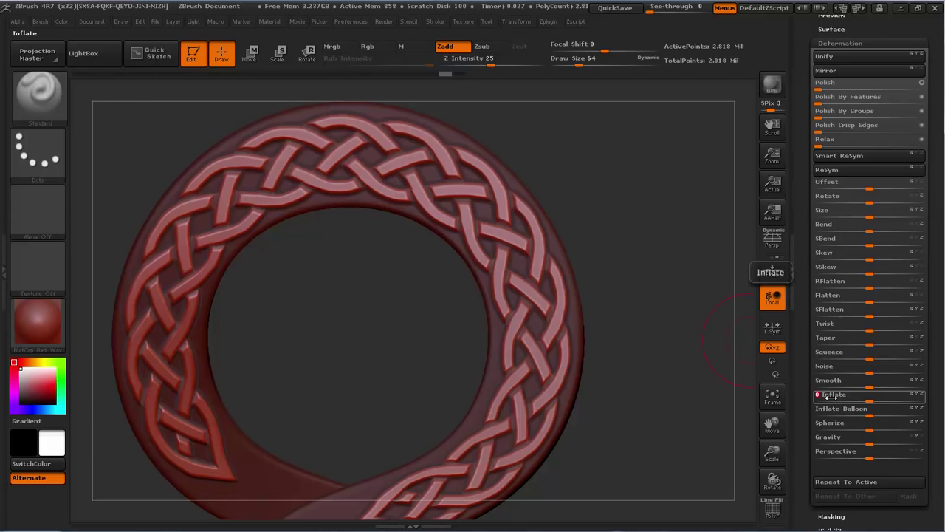
key("Return")
left_click_drag(620, 220, 643, 237)
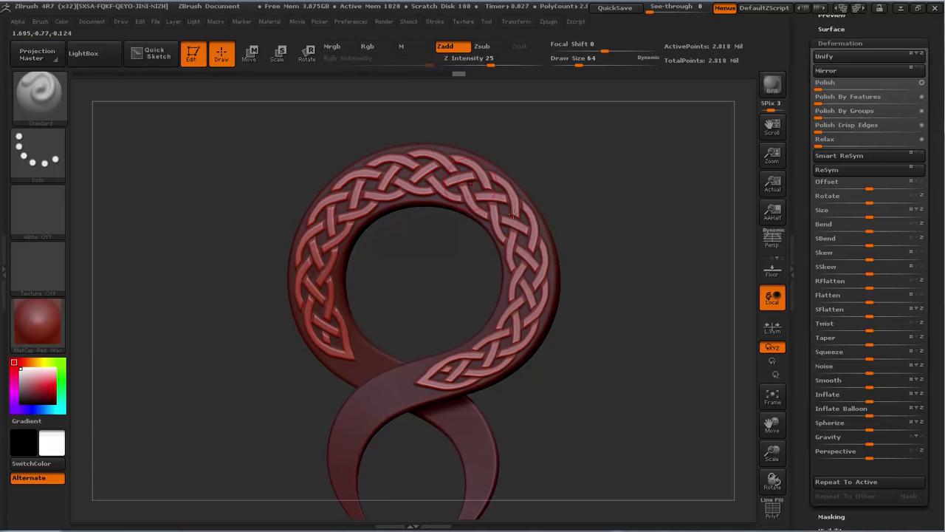
left_click_drag(605, 350, 648, 263)
mouse_move(679, 230)
left_mouse_down("ctrl")
mouse_move(640, 296)
mouse_move(646, 298)
mouse_move(609, 284)
mouse_move(549, 213)
left_mouse_up("ctrl")
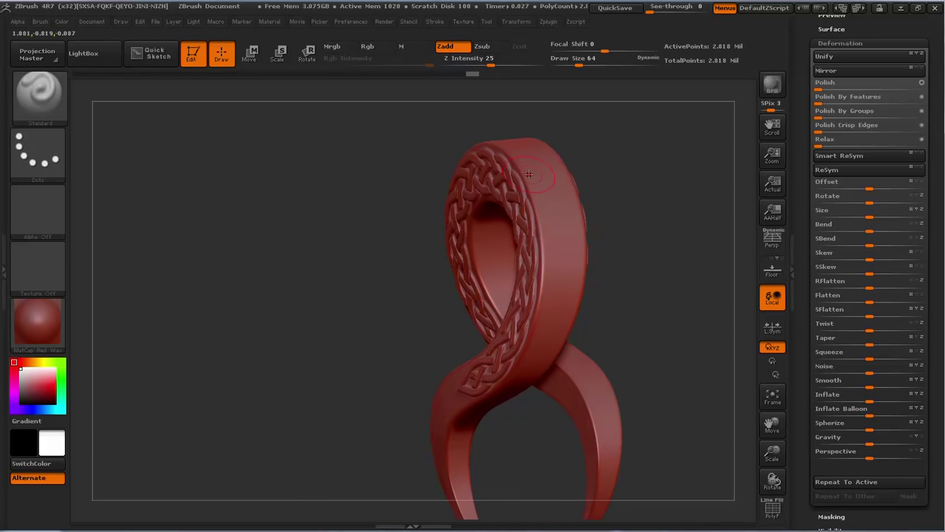
left_click_drag(333, 201, 421, 198)
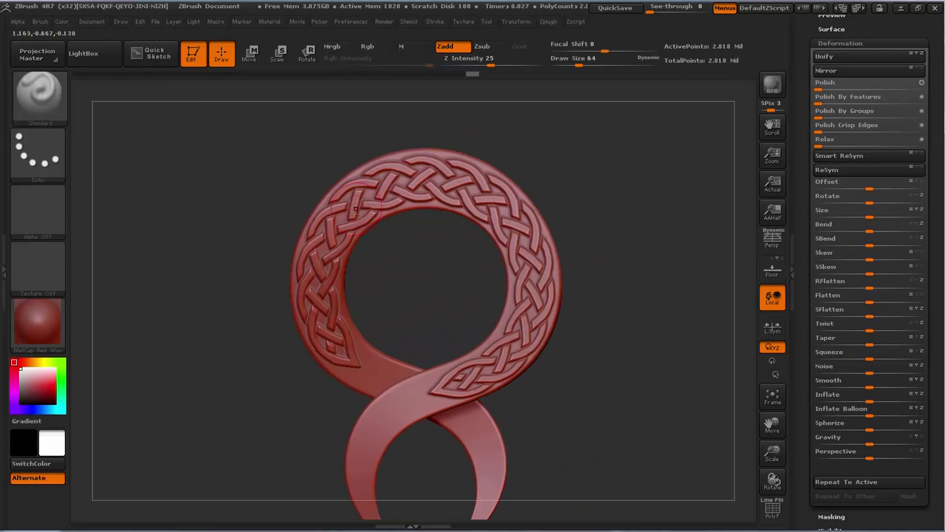
- Import the Gem_Mask image as an alpha and flip it vertically
left_click(3, 268)
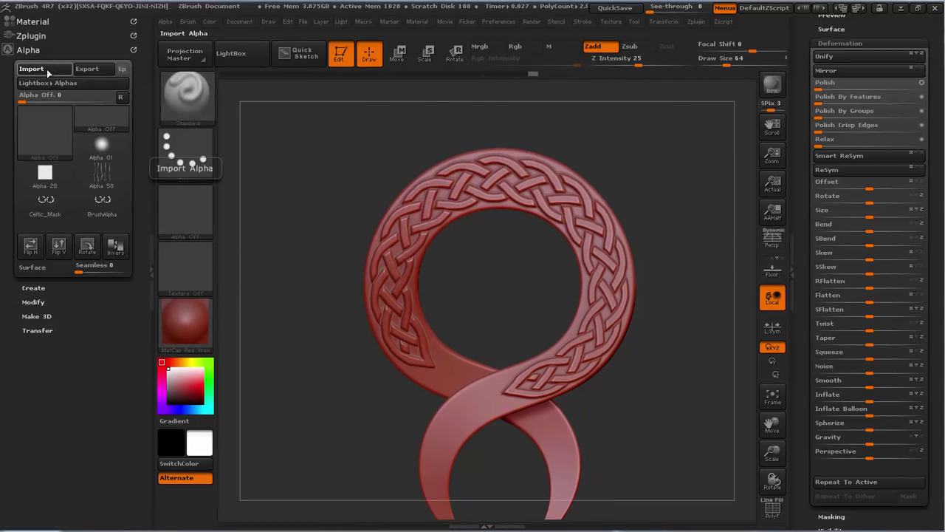
left_click(48, 71)
left_click(448, 127)
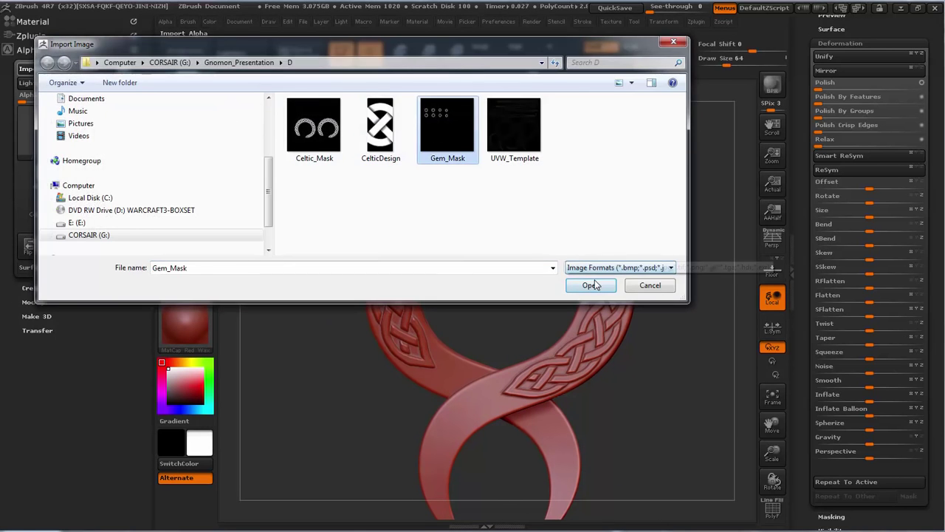
left_click(591, 285)
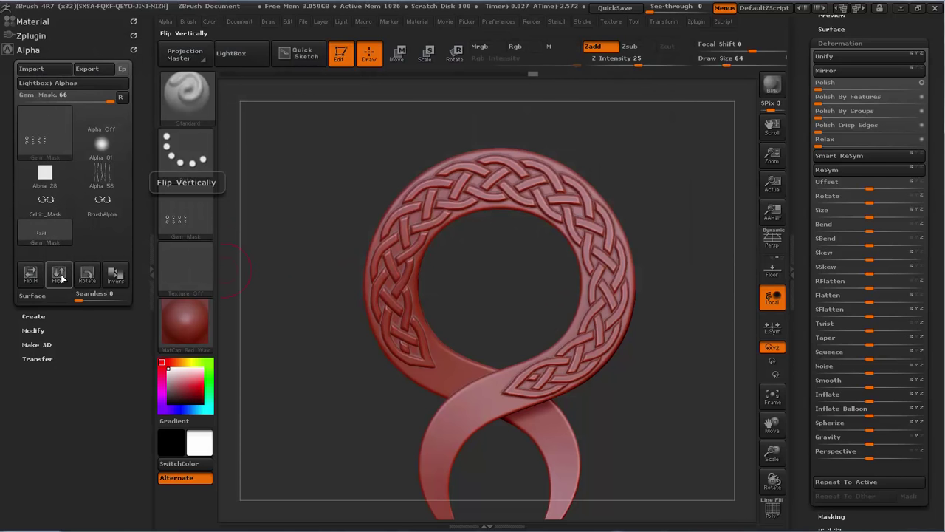
left_click(150, 244)
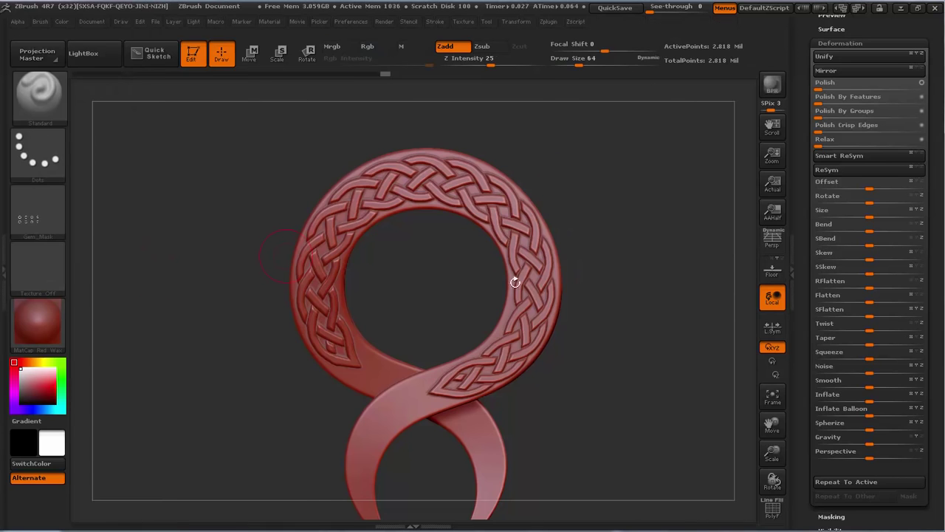
- Mask the pendant with the Gem_Mask alpha using Mask By Alpha, leaving the circles around the outer band unmasked
left_click_drag(799, 370, 791, 279)
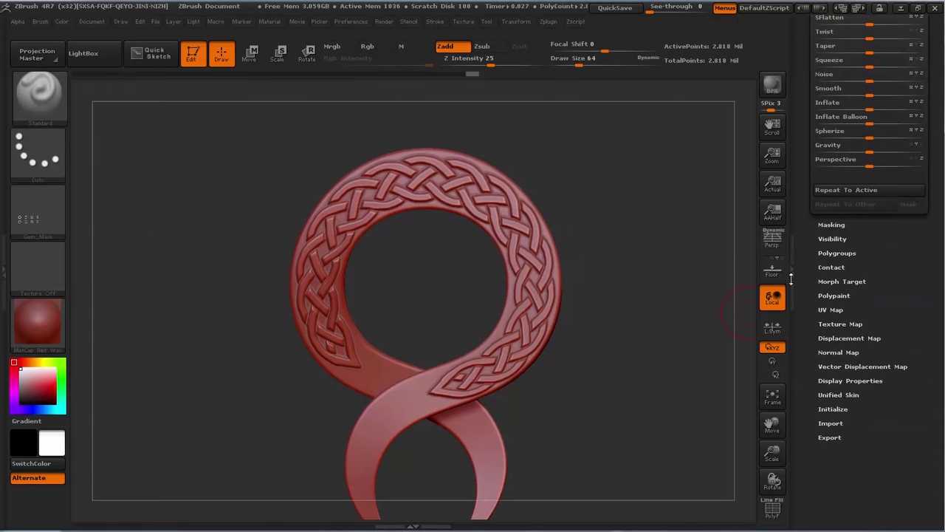
left_click(832, 225)
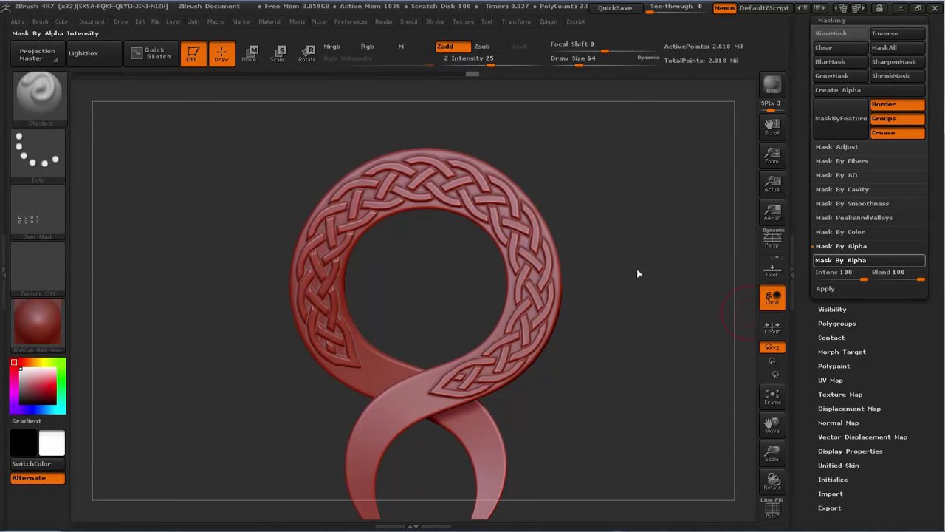
left_click_drag(618, 247, 499, 183)
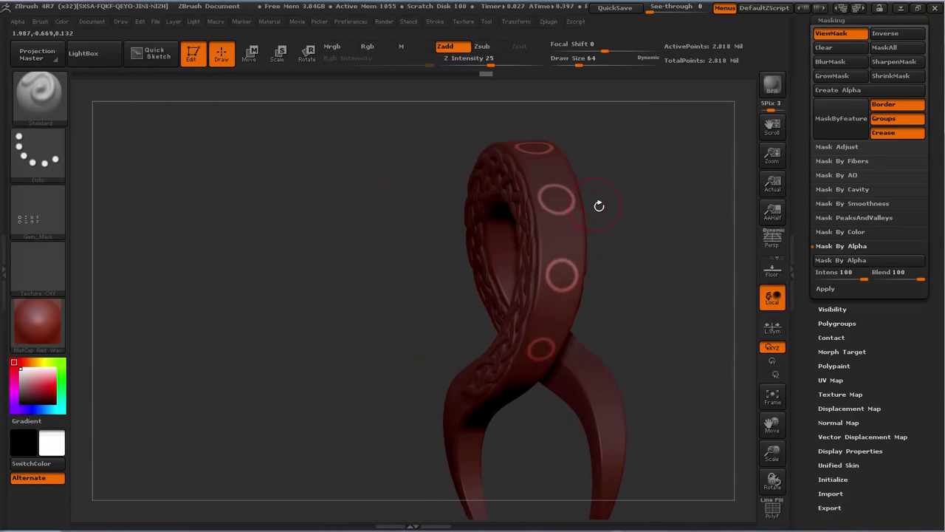
left_click_drag(650, 202, 596, 289)
- Raise the unmasked gem circles on the ring's outer band with the Inflate Balloon deformer set to 5
left_click_drag(802, 98, 805, 192)
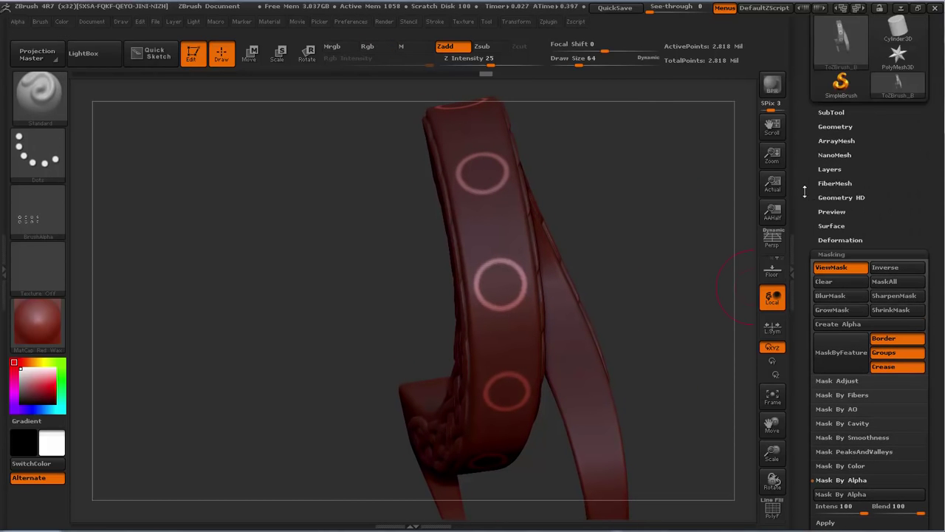
left_click(838, 240)
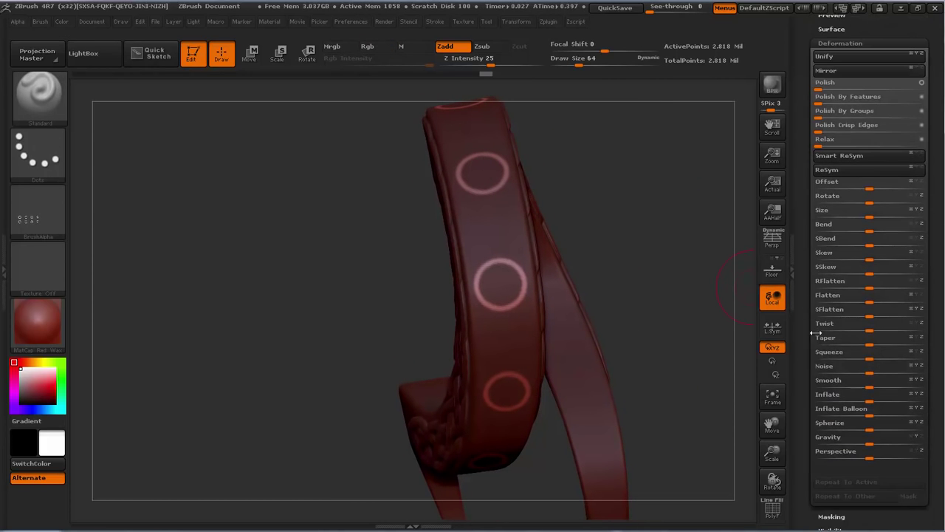
left_click(832, 408)
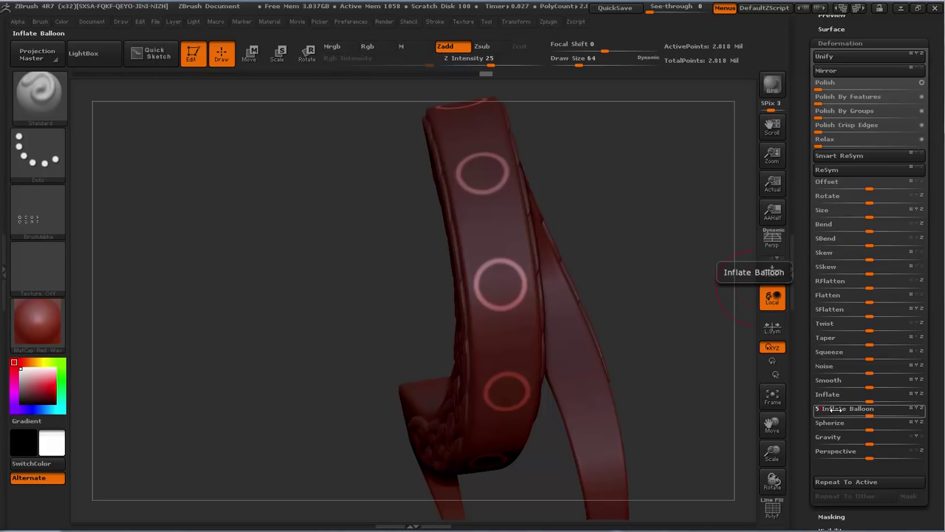
key("Return")
left_click_drag(618, 236, 525, 273)
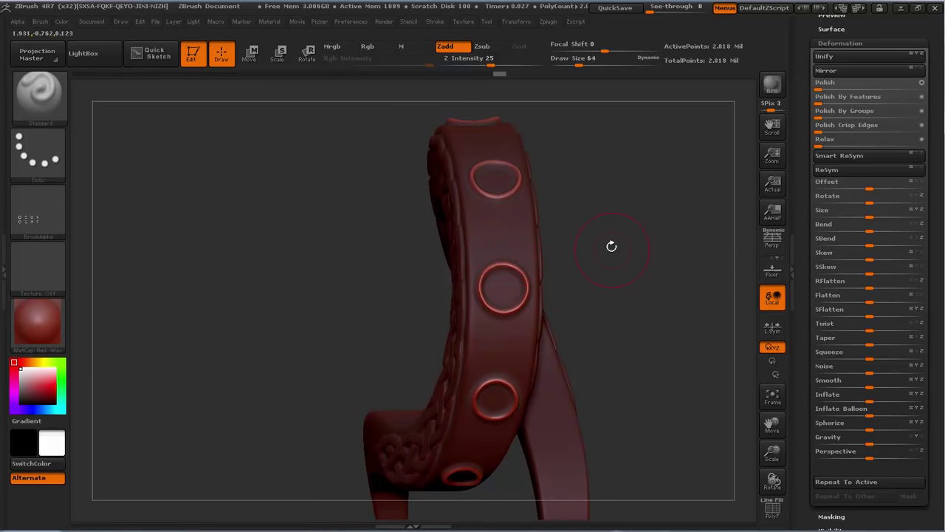
right_click_drag(611, 246, 653, 271, "ctrl")
- Apply the Inflate deformer to the unmasked gem circles on the outer band
left_click_drag(636, 257, 499, 278)
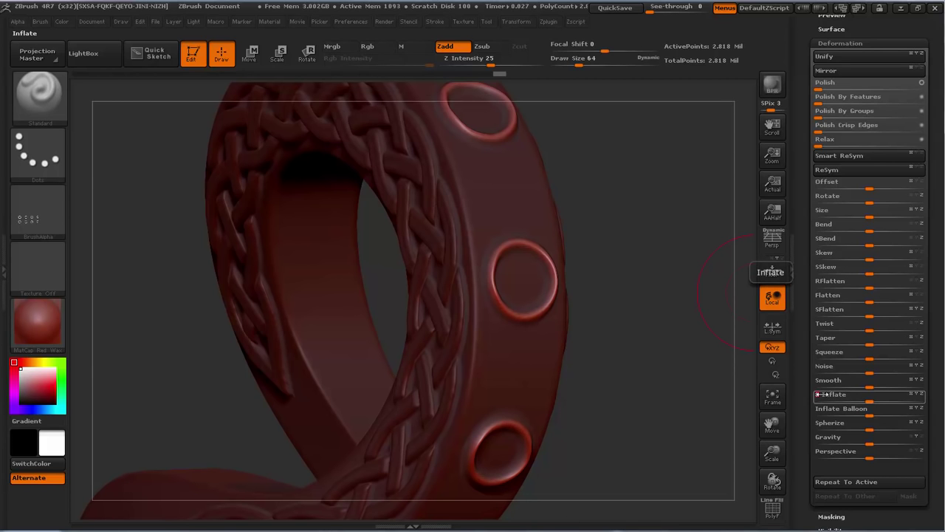
key("Return")
mouse_move(623, 283)
left_mouse_down()
mouse_move(657, 282)
mouse_move(591, 288)
mouse_move(521, 213)
left_mouse_up()
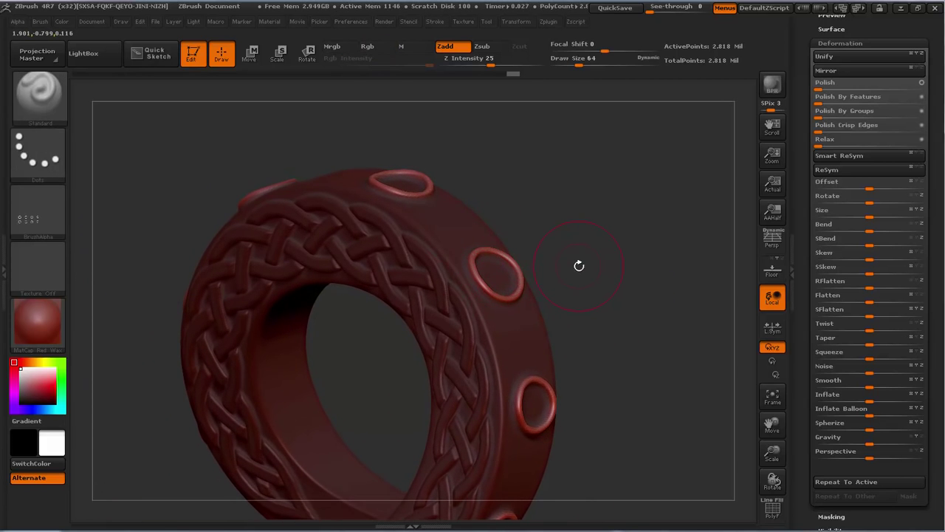
left_click_drag(599, 288, 628, 276)
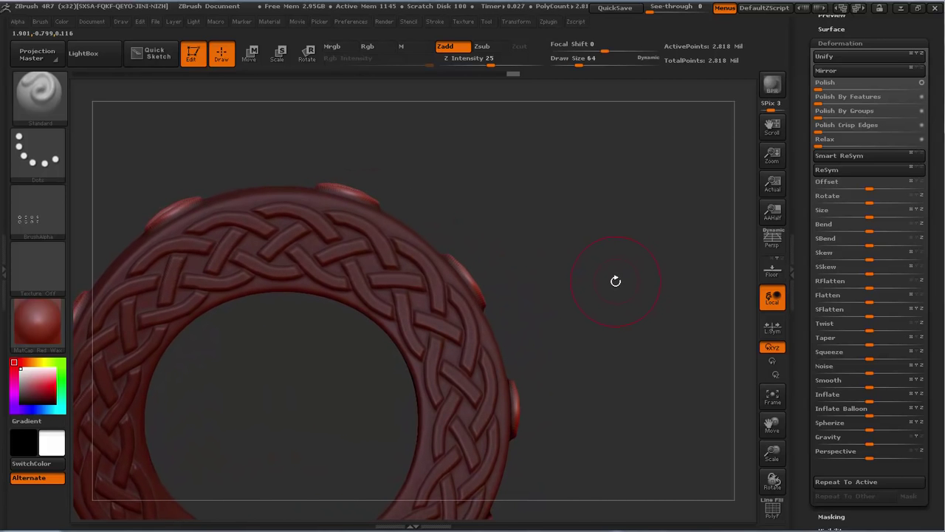
- Inflate the unmasked gem circles once more and clear the mask from the pendant
left_click_drag(824, 395, 829, 394)
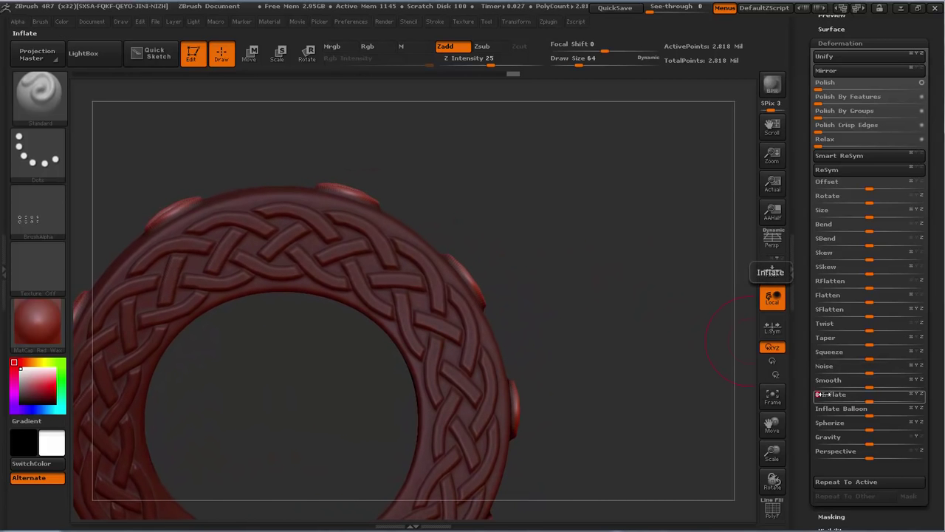
key("Return")
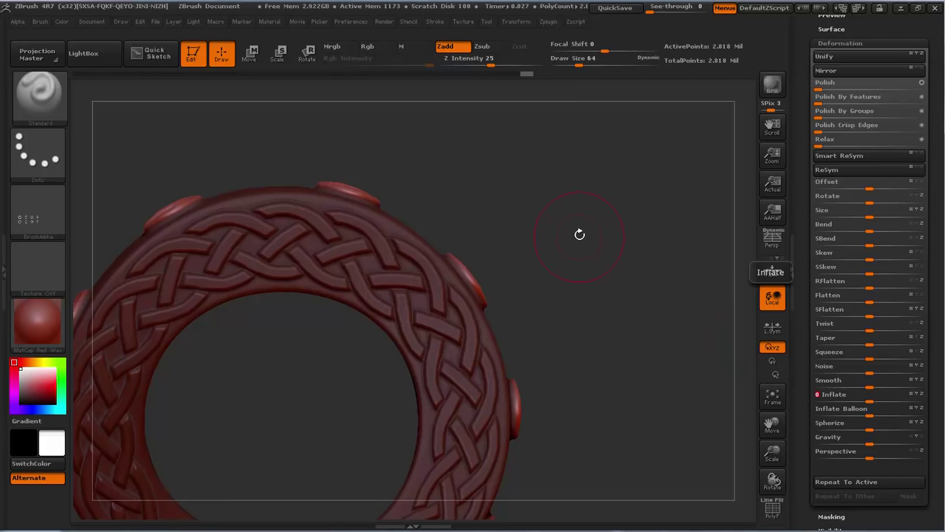
mouse_move(579, 234)
left_mouse_down()
mouse_move(539, 241)
mouse_move(576, 242)
left_mouse_up()
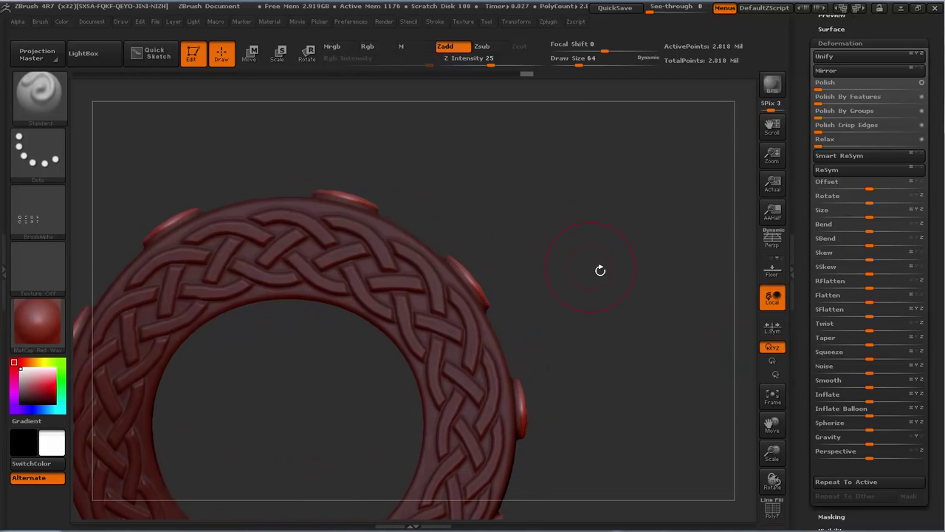
right_click_drag(601, 270, 555, 248, "ctrl")
left_click_drag(599, 288, 678, 192, "alt")
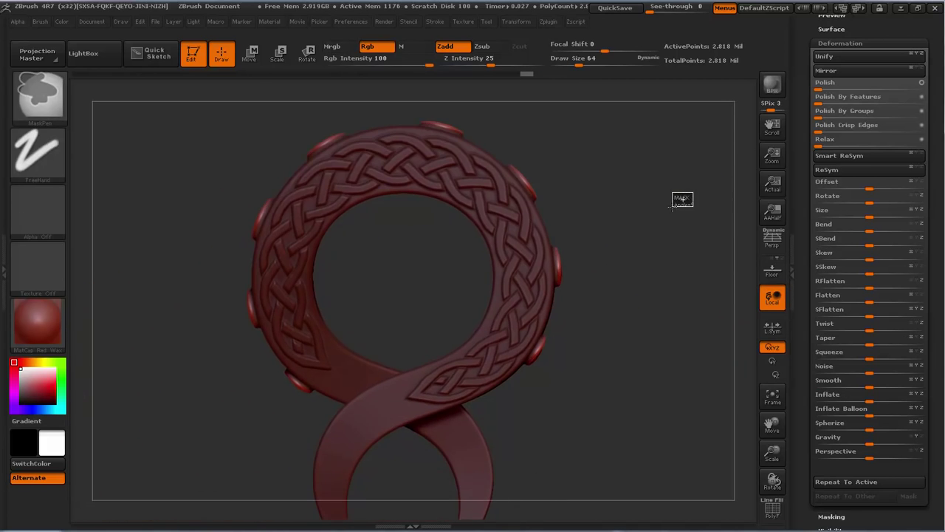
left_click(672, 206, "ctrl")
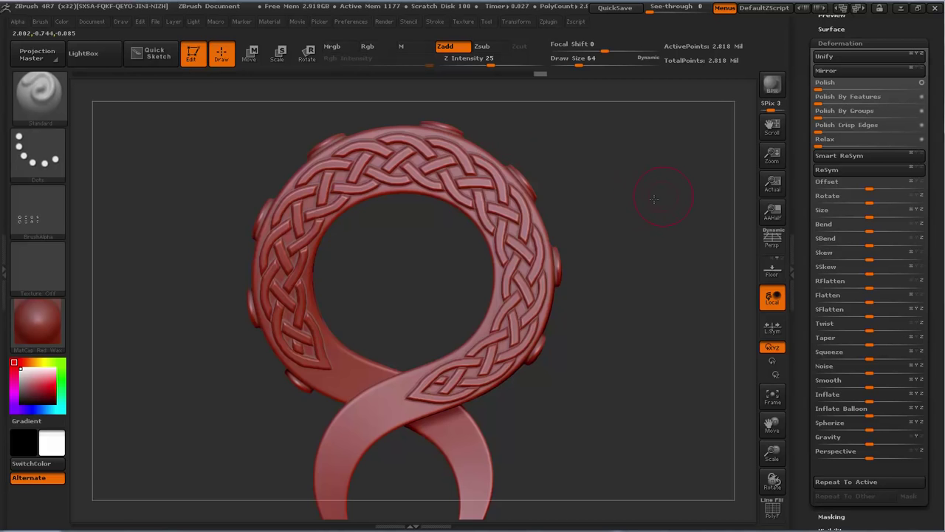
- Set the Standard brush to Alpha Off and bring the finished ring pattern into close view
left_click_drag(654, 198, 683, 262)
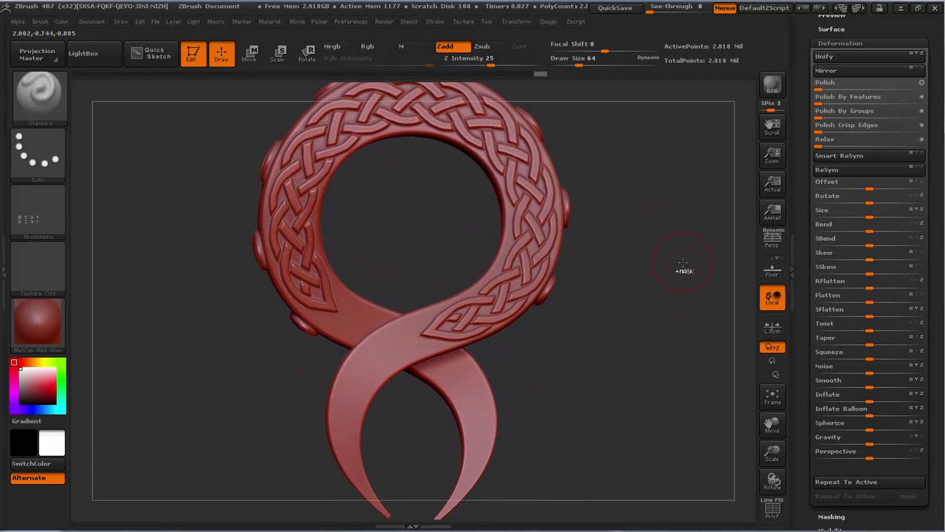
mouse_move(683, 262)
right_mouse_down("ctrl")
mouse_move(656, 236)
mouse_move(675, 248)
right_mouse_up("ctrl")
left_click_drag(675, 248, 621, 283, "alt")
left_click(38, 212)
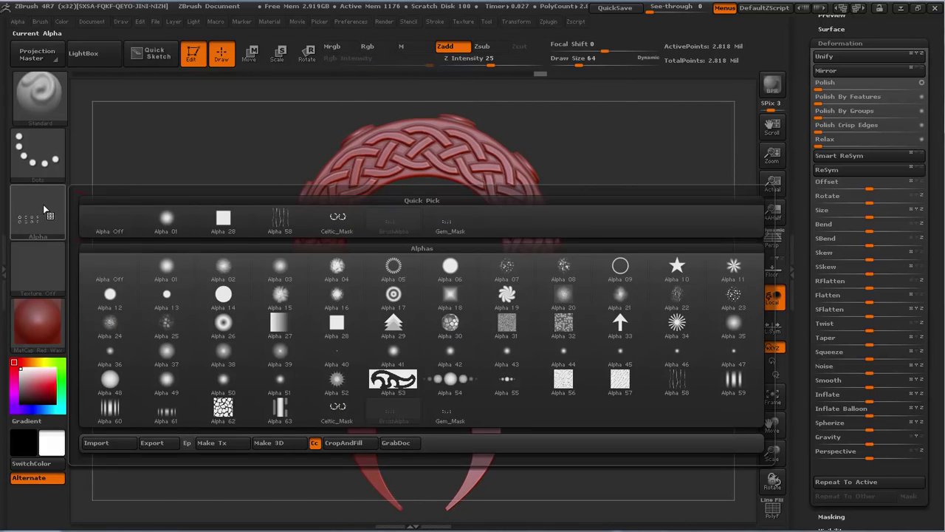
left_click(123, 218)
mouse_move(652, 224)
left_mouse_down()
mouse_move(619, 228)
mouse_move(650, 227)
mouse_move(650, 244)
mouse_move(599, 283)
mouse_move(552, 242)
left_mouse_up()
right_click_drag(553, 242, 619, 257, "ctrl")
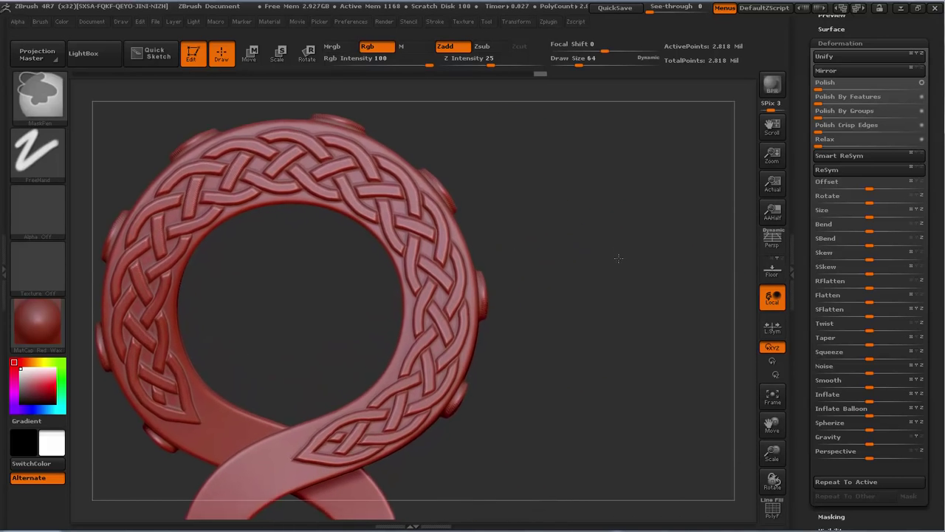
left_click_drag(619, 258, 505, 249)
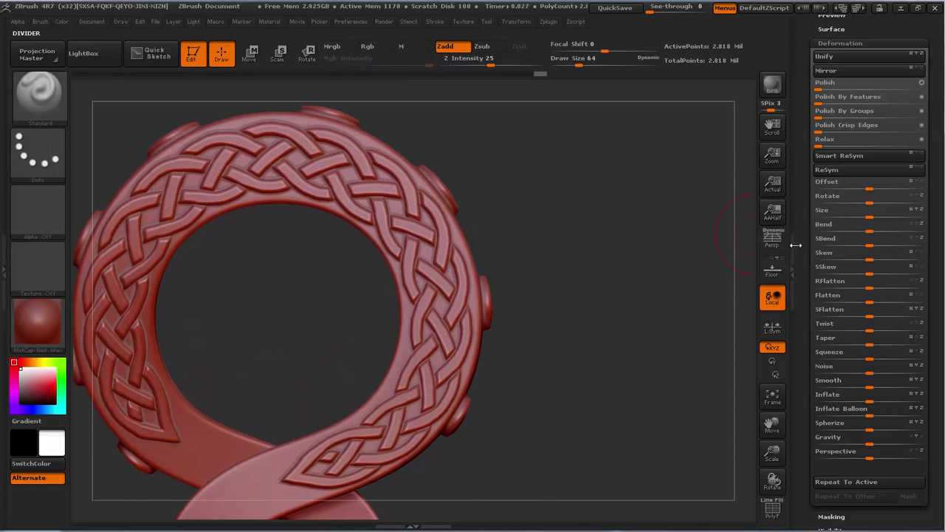
- Open NoiseMaker for the pendant's surface and set the Noise Scale to about 21
left_click(836, 42)
left_click_drag(817, 70, 848, 232)
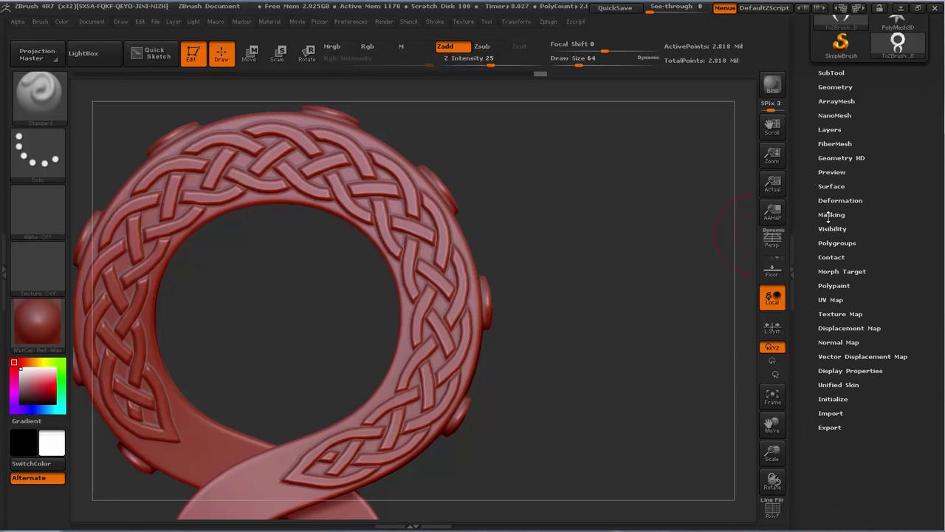
left_click(830, 189)
left_click(821, 201)
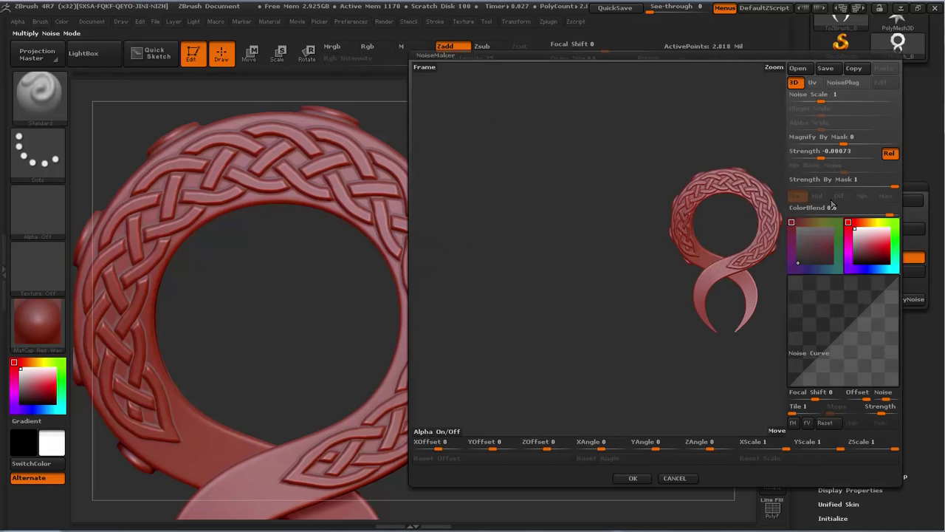
mouse_move(675, 224)
right_mouse_down("alt")
mouse_move(586, 243)
mouse_move(764, 264)
right_mouse_up("alt")
mouse_move(764, 264)
left_mouse_down("ctrl")
mouse_move(785, 331)
mouse_move(764, 238)
mouse_move(522, 291)
mouse_move(540, 262)
mouse_move(620, 219)
mouse_move(644, 257)
mouse_move(686, 261)
mouse_move(743, 316)
mouse_move(728, 295)
left_mouse_up("ctrl")
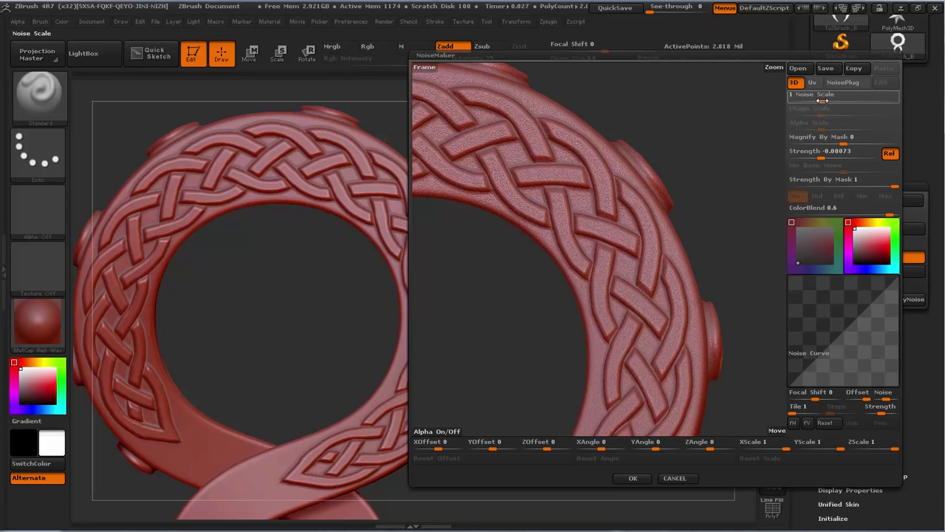
left_click_drag(823, 101, 847, 101)
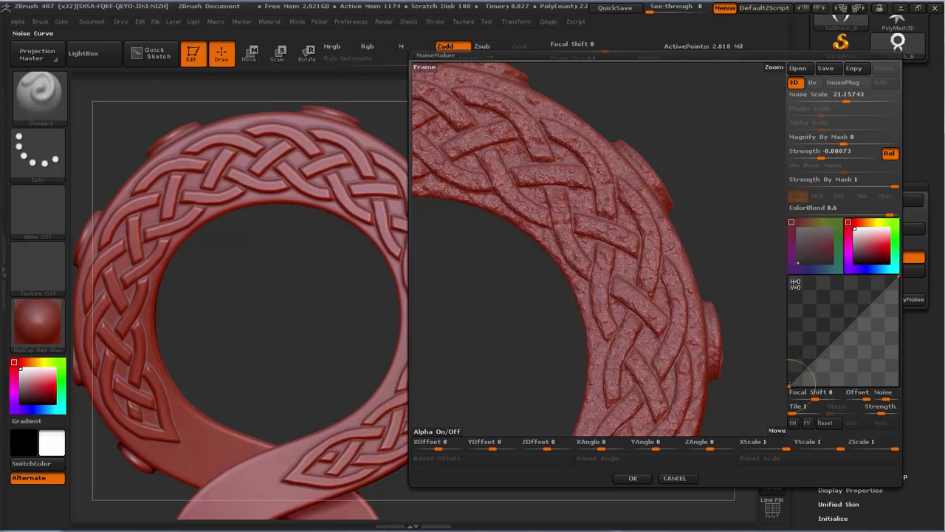
- Reshape the noise curve to fall from a high start to a low end, with two added points bending it in between
left_click_drag(788, 385, 777, 278)
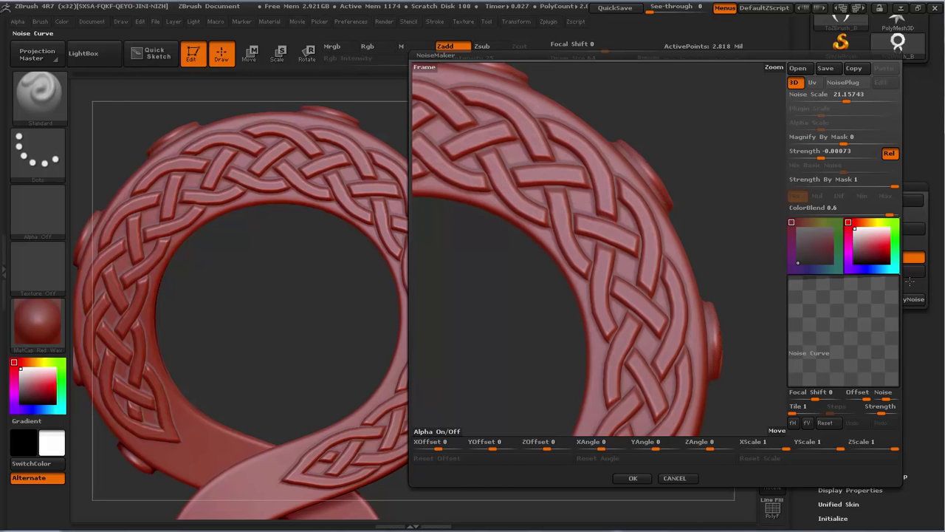
left_click_drag(898, 276, 901, 361)
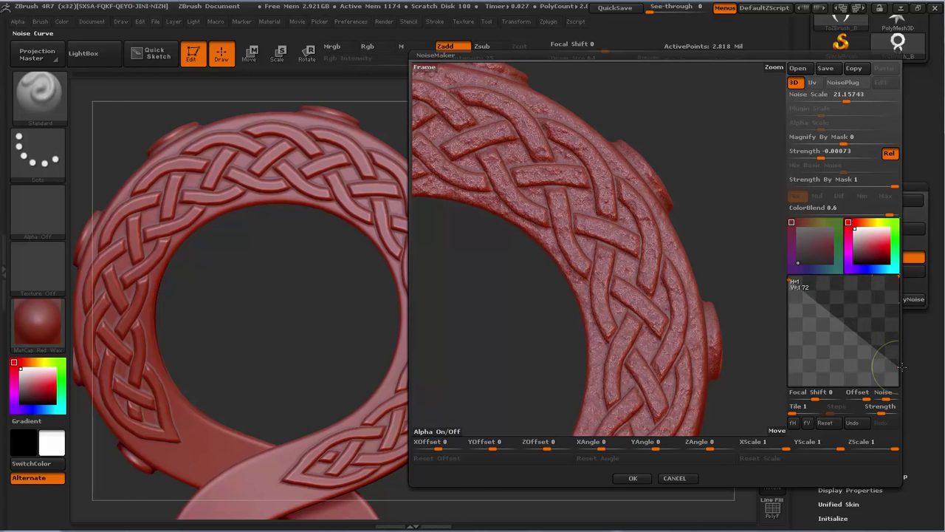
left_click_drag(859, 334, 867, 311)
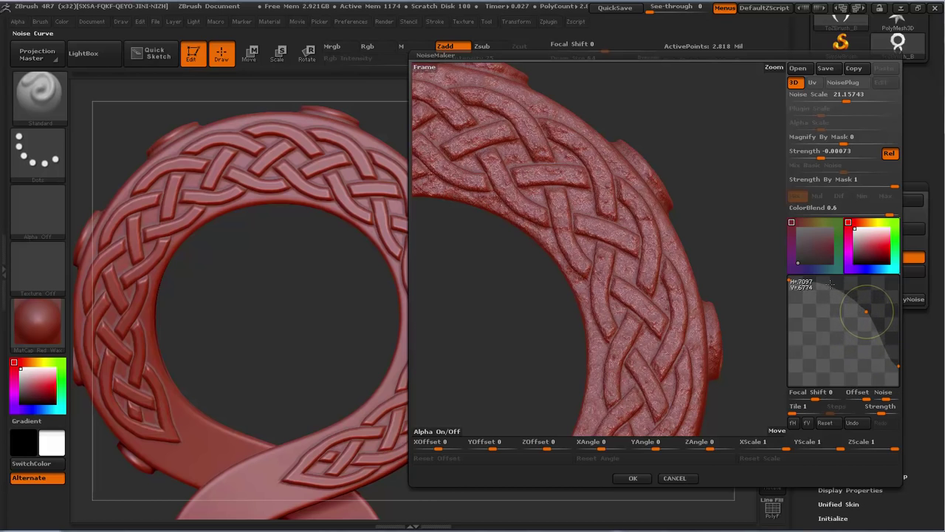
left_click_drag(830, 283, 829, 300)
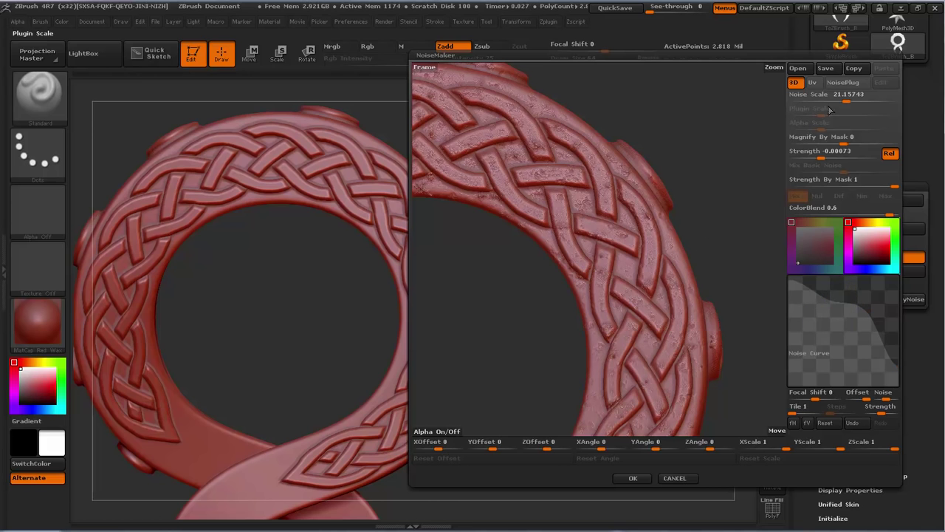
- Raise the Noise Scale to about 119 and accept the noise settings
left_click_drag(846, 101, 869, 106)
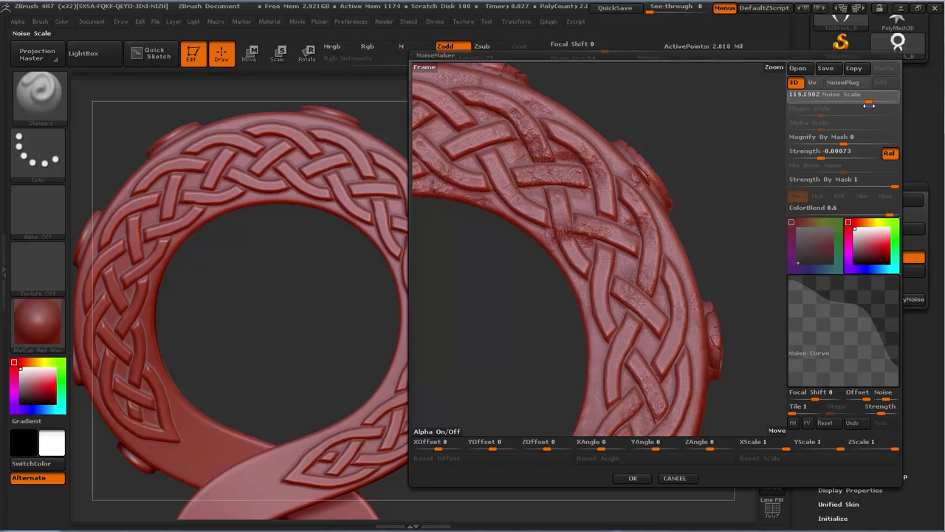
left_click(869, 106)
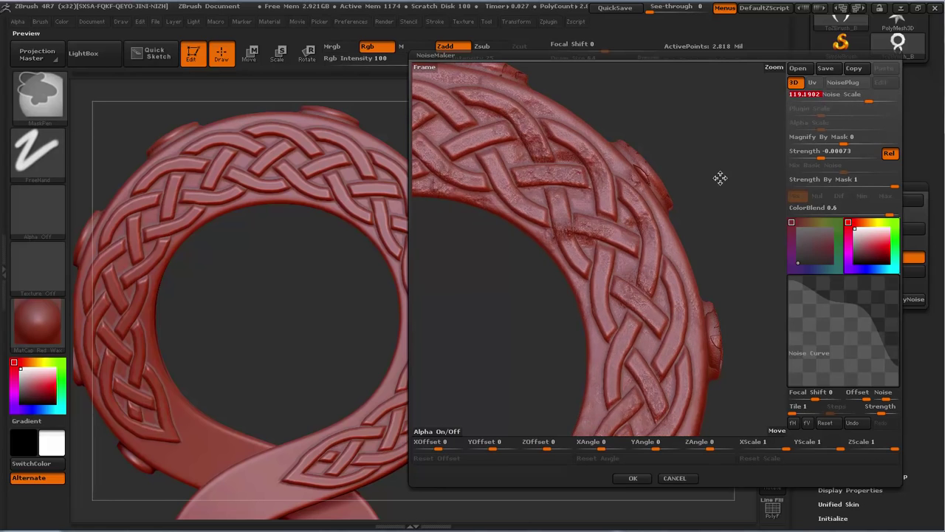
right_click_drag(720, 177, 696, 140, "ctrl")
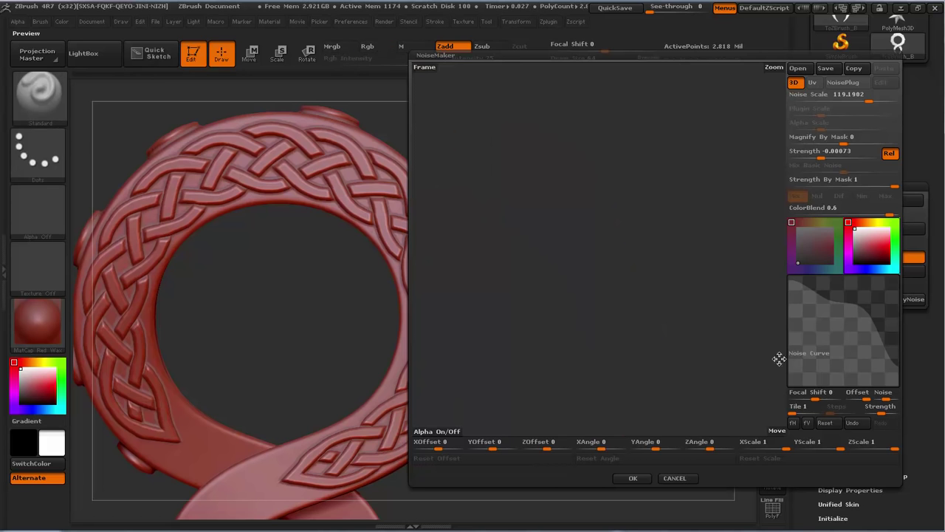
left_click(633, 478)
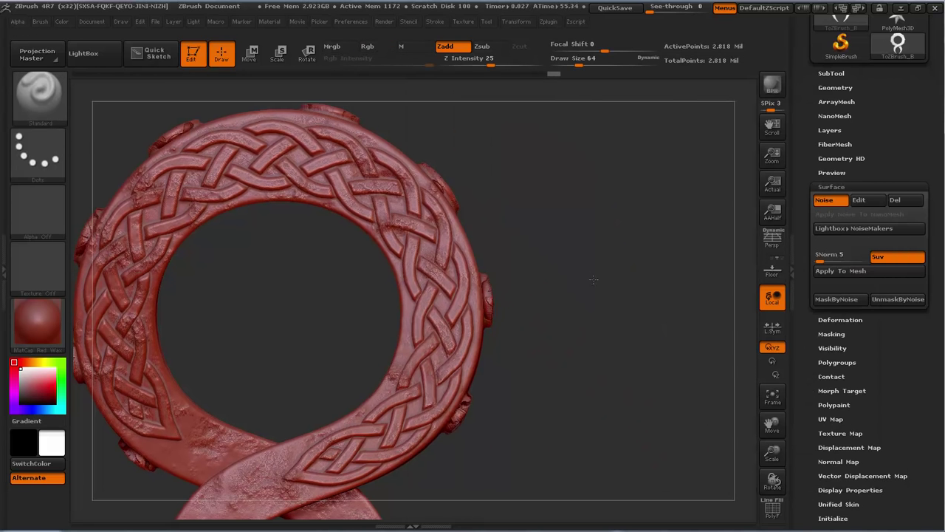
- Apply the surface noise to the pendant's mesh and inspect the roughened ring and legs from several angles
right_click_drag(593, 279, 637, 176, "alt")
right_click_drag(626, 312, 650, 314)
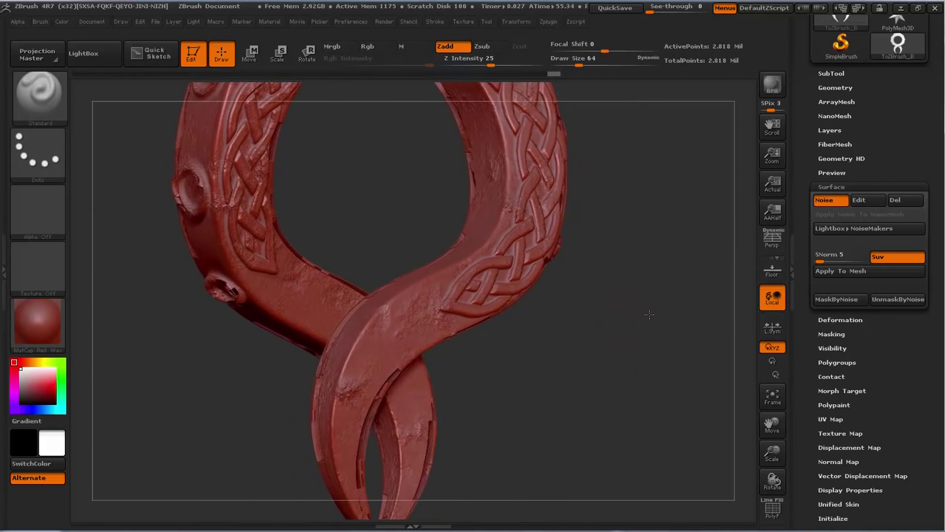
left_click_drag(649, 315, 613, 310)
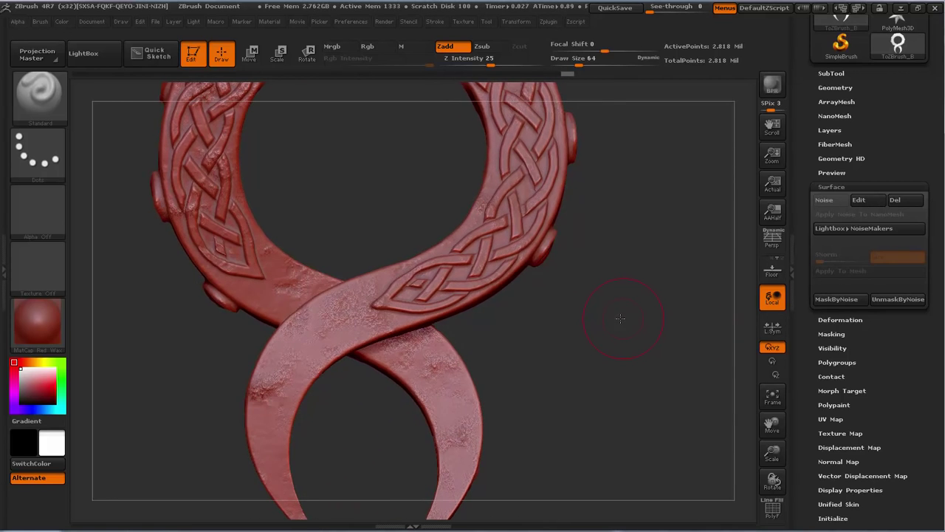
left_click_drag(623, 319, 646, 436)
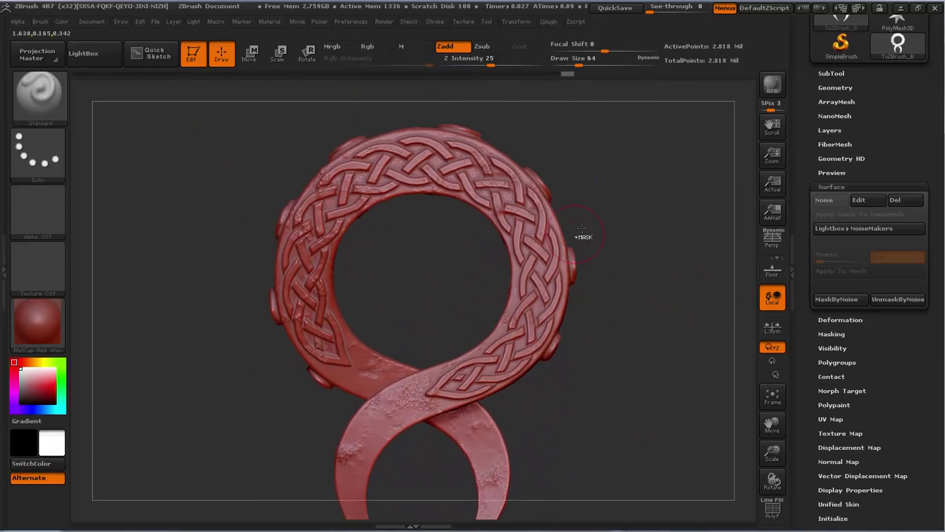
right_click_drag(584, 237, 641, 249, "ctrl")
mouse_move(642, 227)
left_mouse_down()
mouse_move(675, 214)
mouse_move(662, 219)
left_mouse_up()
right_click_drag(648, 260, 650, 224, "ctrl")
left_click_drag(650, 224, 644, 236)
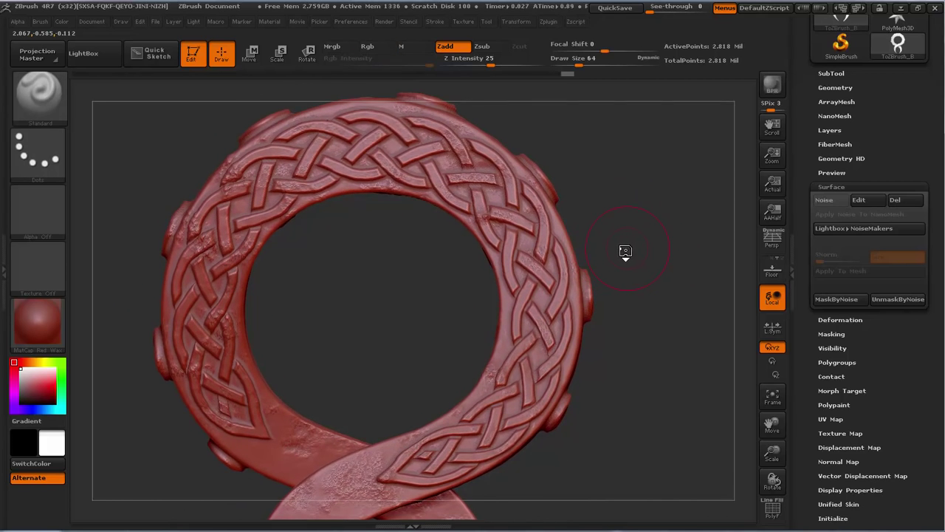
- Switch to the ClayBuildup brush in Zsub mode with a Draw Size of 37
key("b")
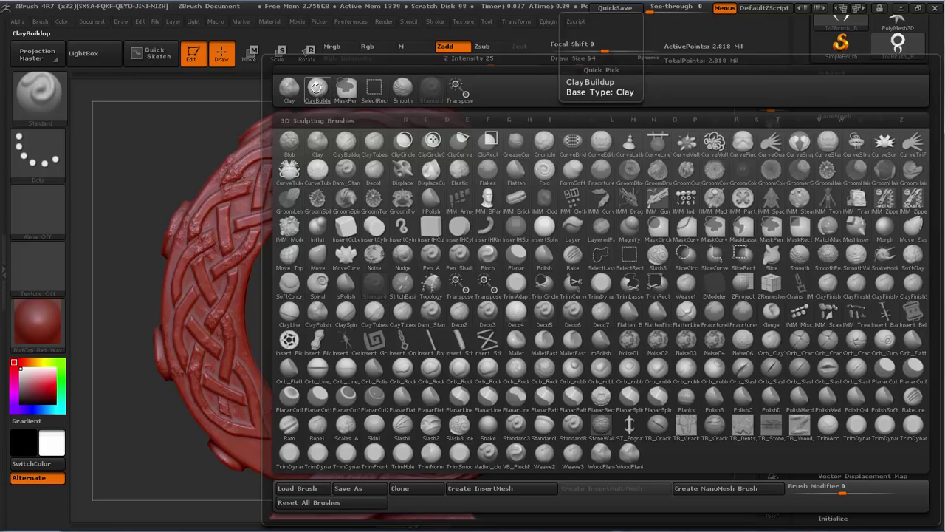
left_click(316, 90)
left_click_drag(633, 158, 612, 226)
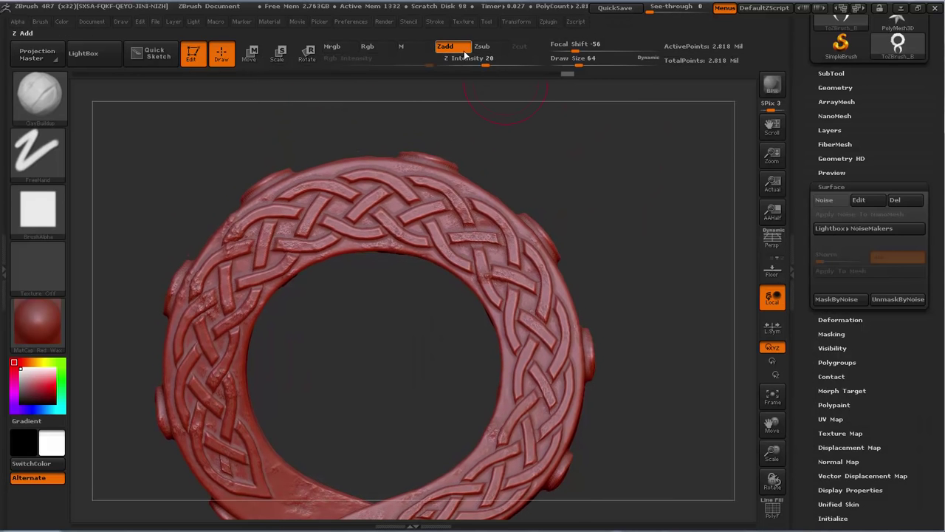
left_click(482, 46)
key("s")
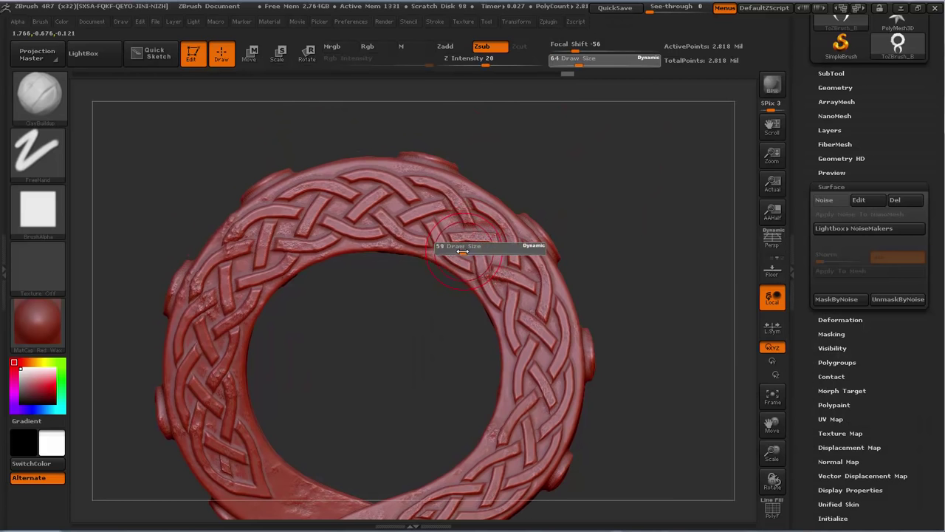
left_click_drag(463, 250, 458, 251)
- Carve worn damage into the upper inner edge of the ring beside the knot pattern
mouse_move(586, 175)
left_mouse_down()
mouse_move(610, 165)
mouse_move(591, 207)
mouse_move(529, 229)
left_mouse_up()
left_click_drag(453, 262, 443, 265)
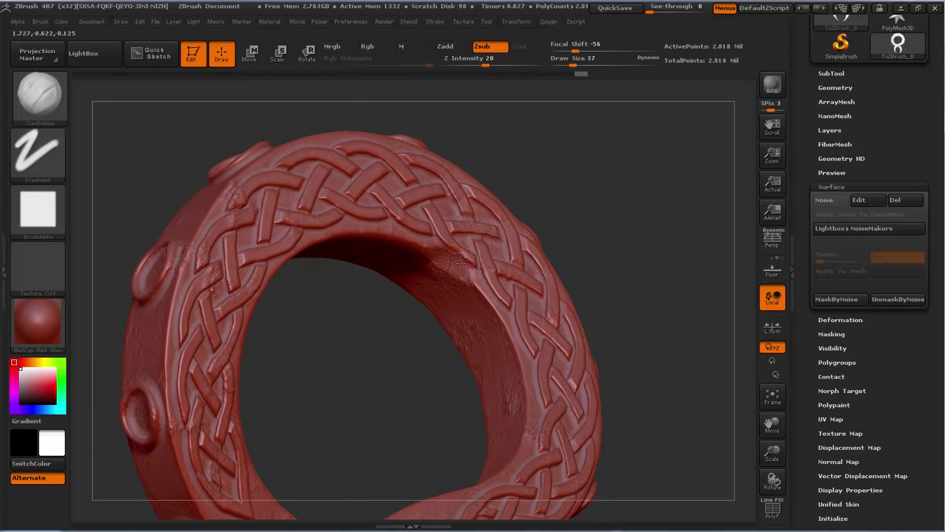
left_click_drag(588, 219, 574, 239)
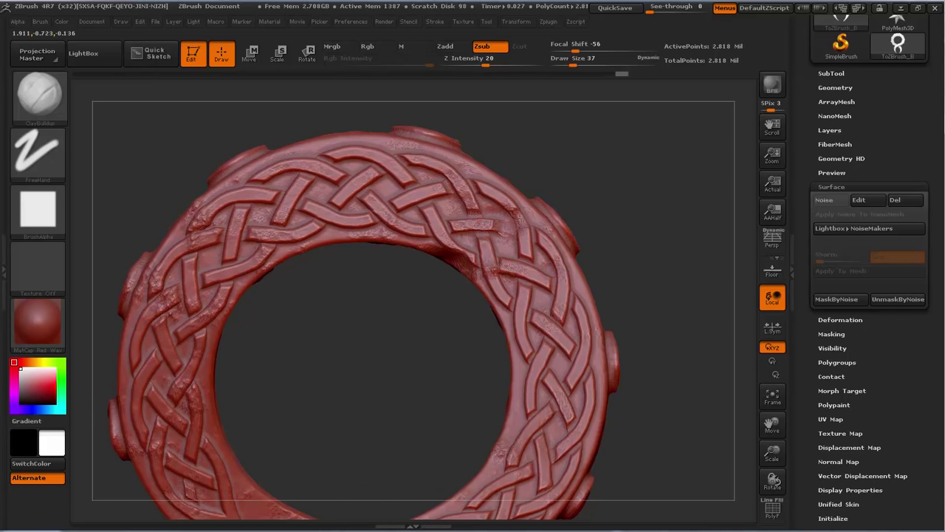
- Set the Draw Size to 31 and gouge through the knot strand at the ring's outer edge near the upper gem circle
key("s")
left_click_drag(522, 222, 519, 222)
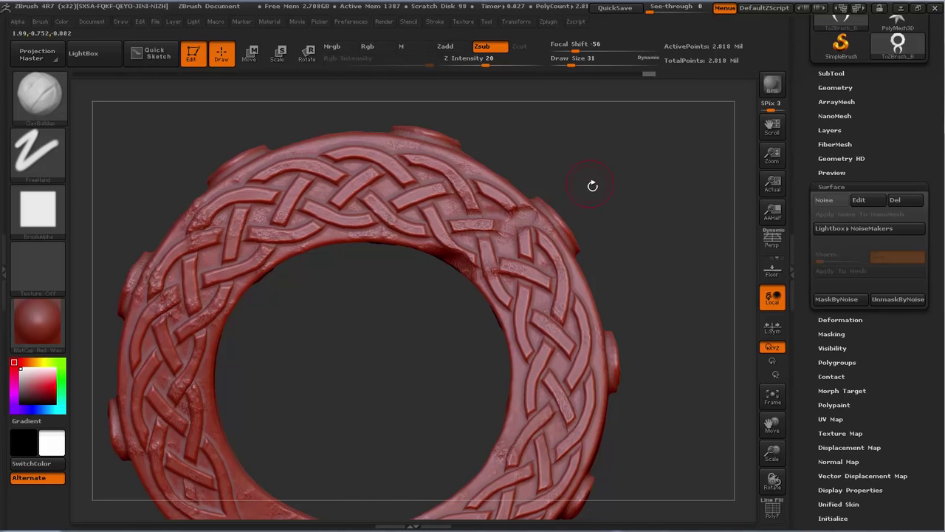
left_click_drag(595, 185, 533, 209)
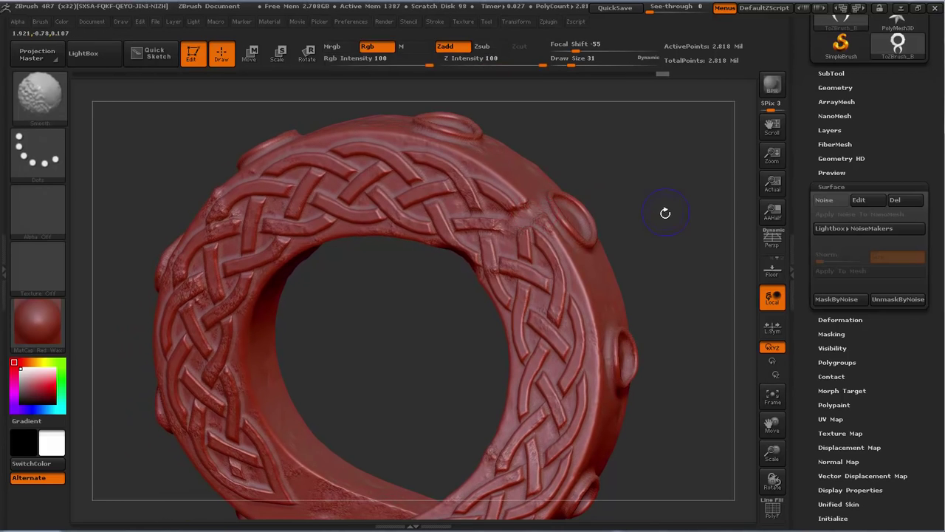
- Chip the ring's opposite outer edge between the gem circles and the inner edge alongside the knot pattern
left_click_drag(667, 213, 428, 304)
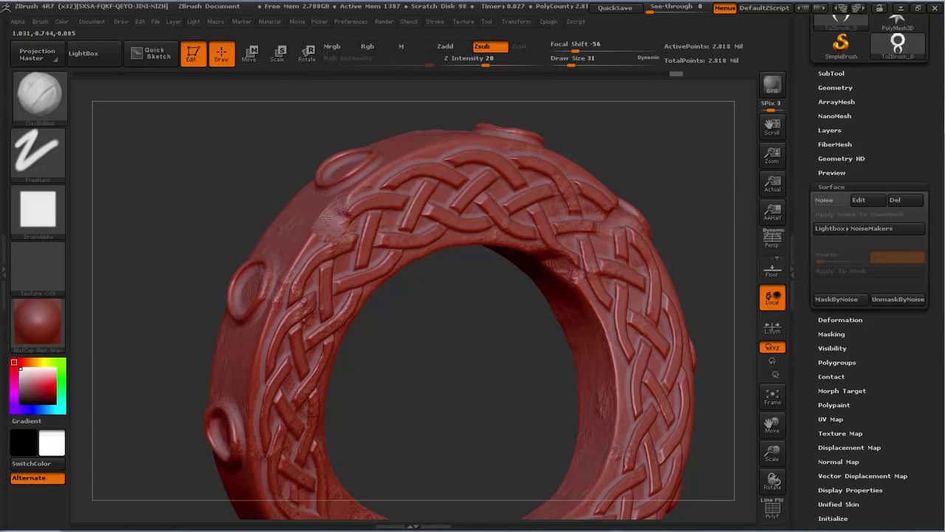
left_click_drag(433, 320, 347, 271)
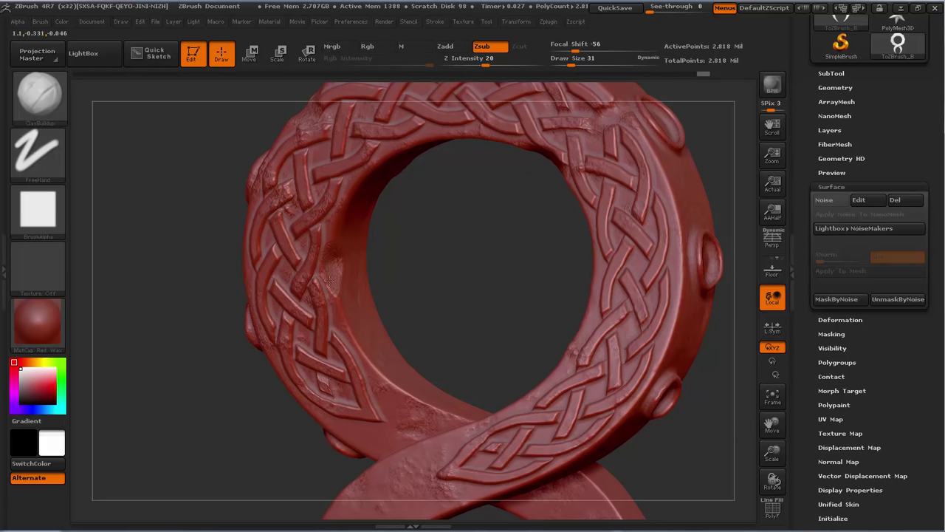
mouse_move(421, 258)
left_mouse_down()
mouse_move(430, 256)
mouse_move(423, 270)
mouse_move(416, 243)
mouse_move(434, 235)
mouse_move(391, 228)
left_mouse_up()
mouse_move(384, 225)
right_mouse_down("ctrl")
mouse_move(376, 213)
mouse_move(348, 215)
right_mouse_up("ctrl")
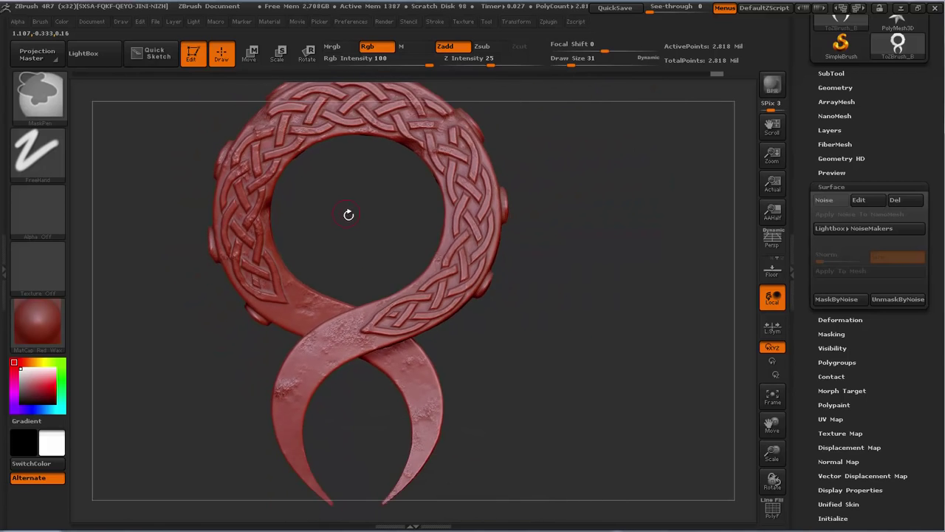
- Carve a chip into the outer edge of the front band where the two legs cross
mouse_move(348, 214)
left_mouse_down()
mouse_move(466, 331)
mouse_move(565, 269)
mouse_move(565, 290)
mouse_move(481, 317)
mouse_move(433, 351)
left_mouse_up()
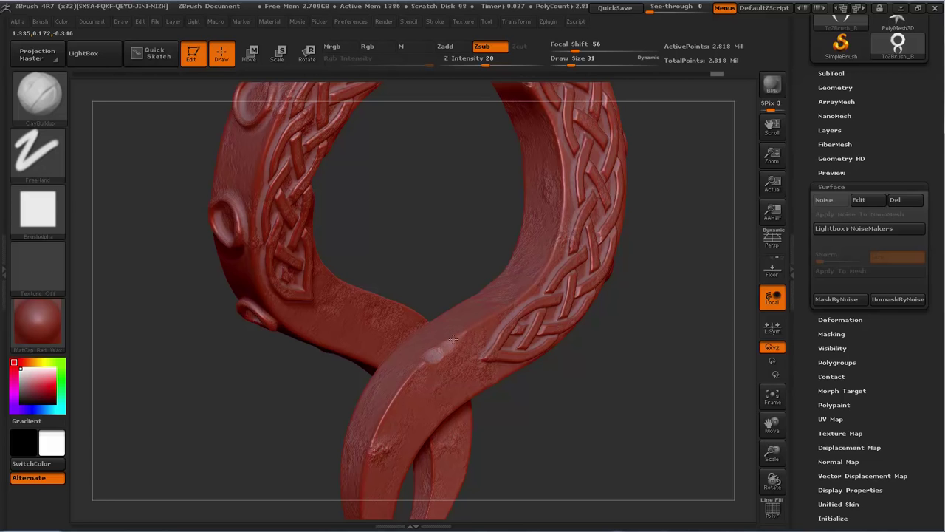
left_click_drag(454, 339, 430, 356)
left_click_drag(584, 388, 577, 384, "shift")
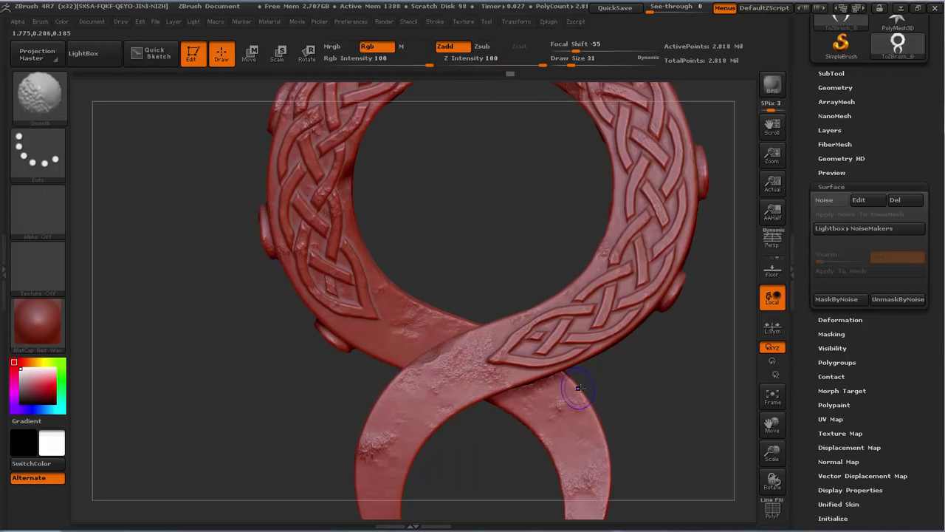
left_click_drag(516, 274, 465, 338)
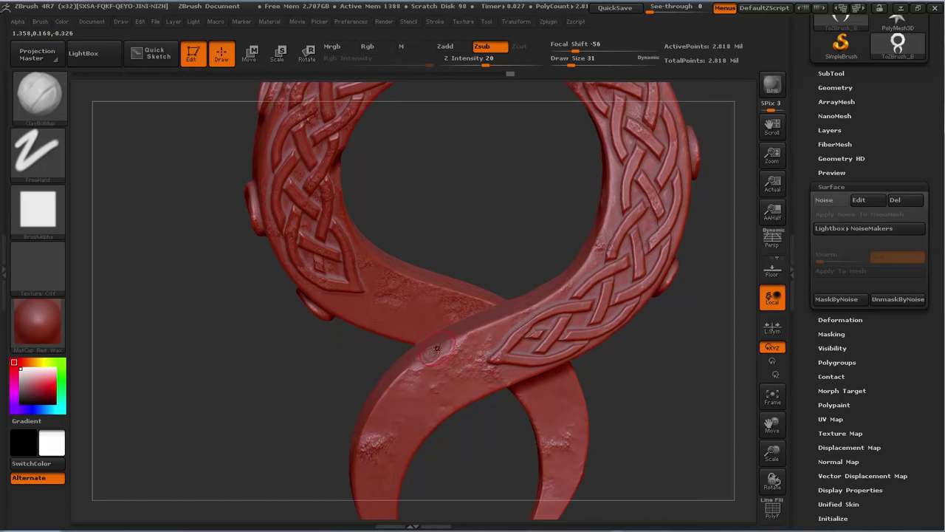
- Set the Draw Size to 16 and cut small notches into the band edges around the crossing and the lower ring
key("s")
left_click(432, 357)
mouse_move(505, 443)
left_mouse_down()
mouse_move(473, 415)
mouse_move(474, 400)
left_mouse_up()
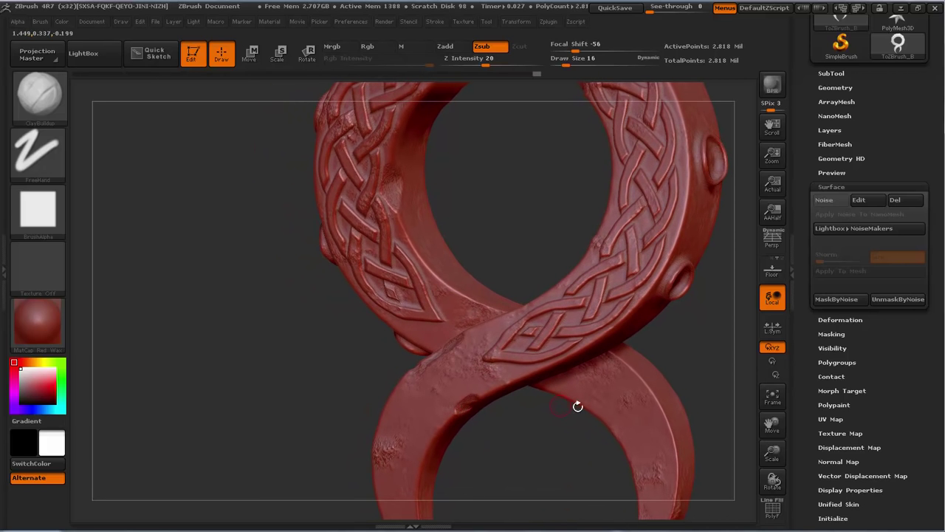
left_click_drag(539, 409, 453, 409, "alt")
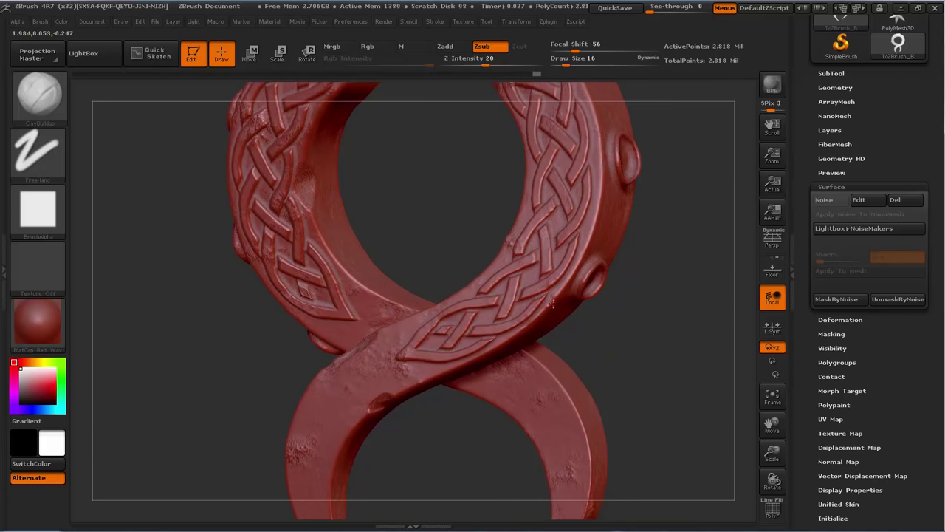
left_click_drag(528, 299, 540, 298)
mouse_move(635, 351)
left_mouse_down()
mouse_move(674, 359)
mouse_move(628, 354)
mouse_move(597, 371)
left_mouse_up()
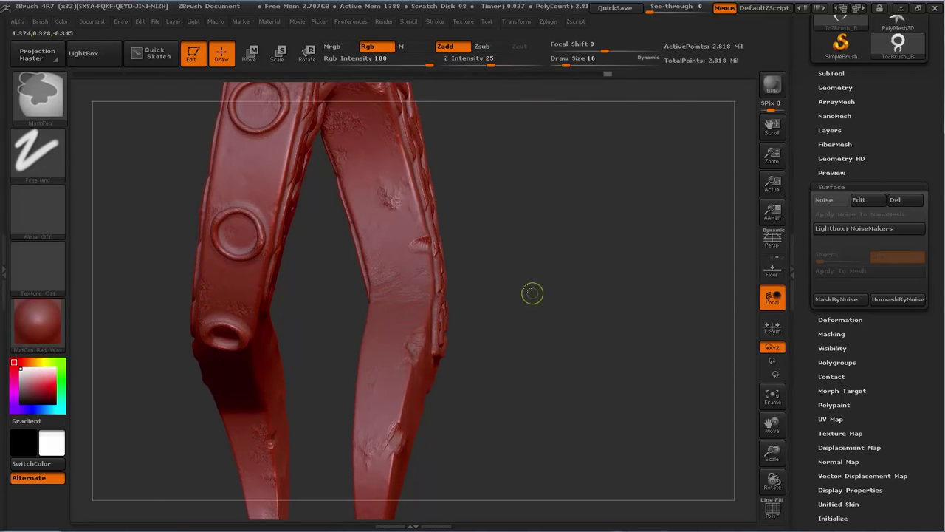
- Set the Draw Size to 31 and wear down the knot strands, inner ring edge and crossing on the pendant's other face
right_click_drag(530, 292, 556, 237, "ctrl")
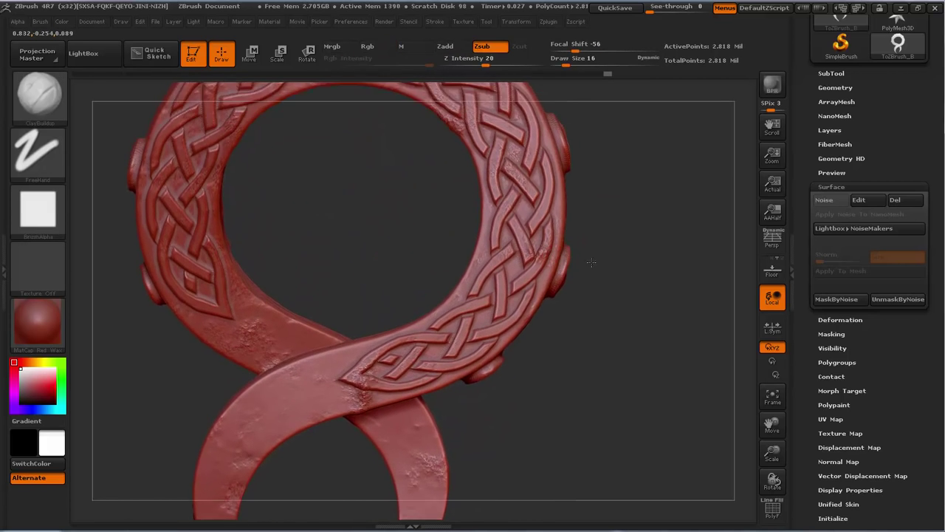
mouse_move(561, 243)
left_mouse_down()
mouse_move(625, 295)
mouse_move(586, 211)
mouse_move(574, 327)
left_mouse_up()
key("s")
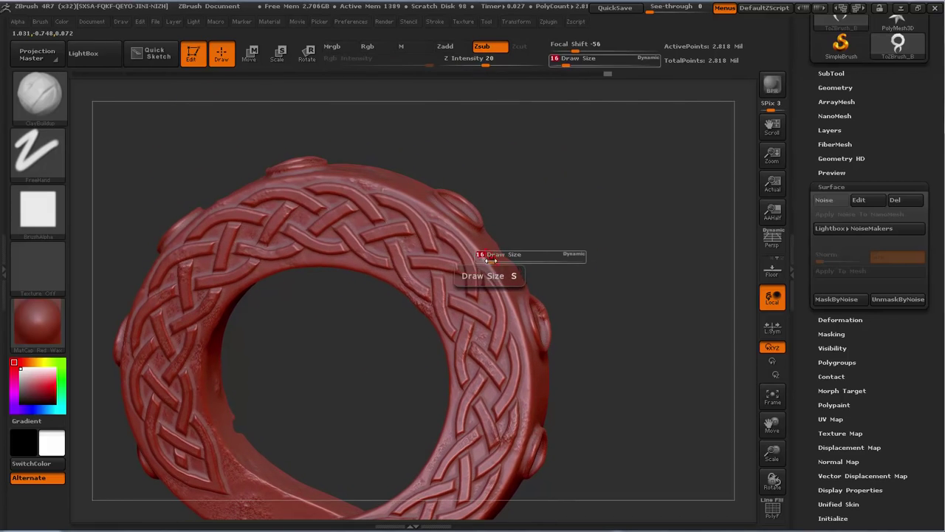
left_click_drag(490, 259, 488, 263)
mouse_move(332, 206)
left_mouse_down()
mouse_move(350, 204)
mouse_move(340, 220)
left_mouse_up()
mouse_move(348, 329)
left_mouse_down()
mouse_move(359, 289)
mouse_move(293, 274)
mouse_move(288, 262)
mouse_move(281, 275)
left_mouse_up()
left_click_drag(347, 348, 425, 321)
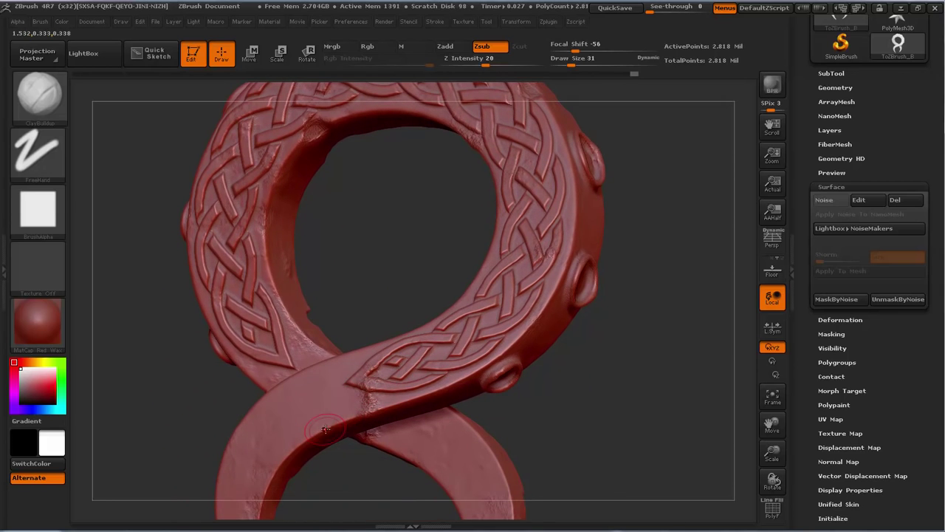
mouse_move(599, 382)
left_mouse_down()
mouse_move(366, 362)
mouse_move(361, 350)
mouse_move(371, 344)
mouse_move(316, 365)
left_mouse_up()
- Set the Draw Size to 16, gouge a small pit into the front leg's face and chip the edges of both legs
key("s")
left_click(289, 410)
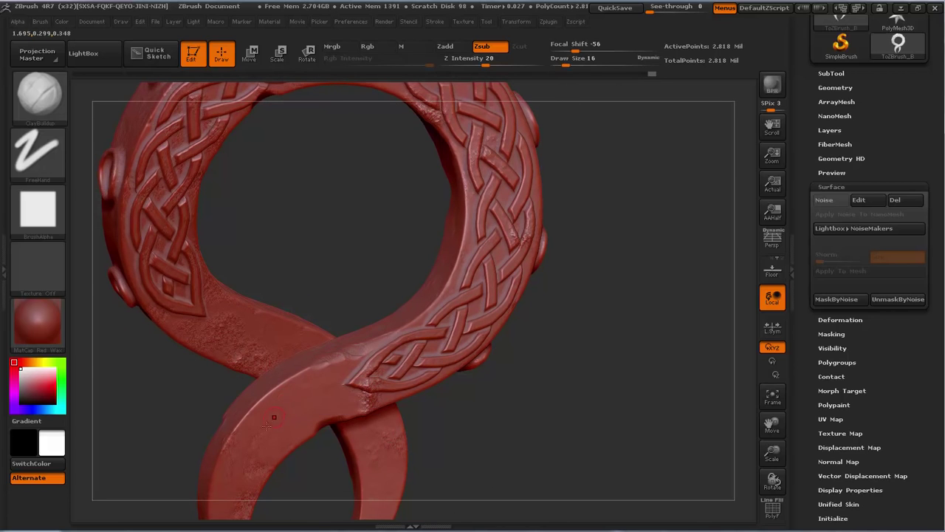
left_click(255, 470)
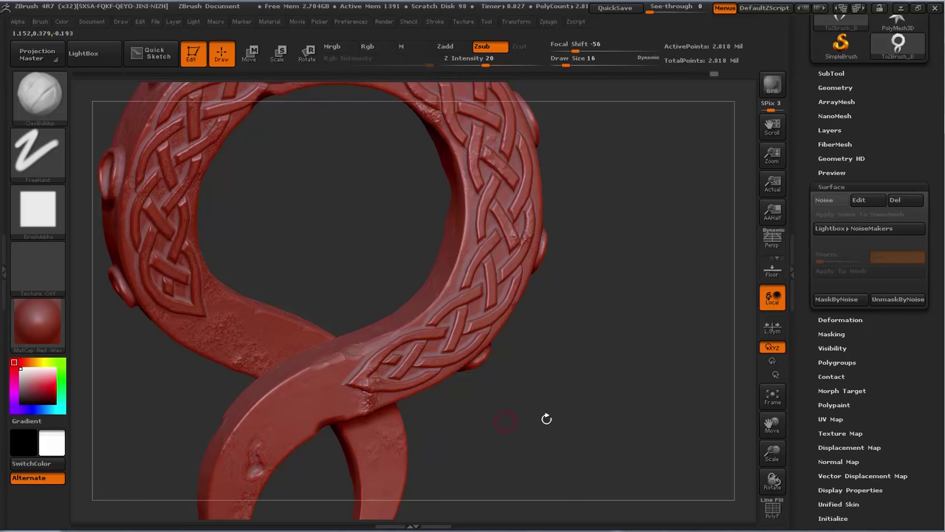
mouse_move(546, 418)
left_mouse_down()
mouse_move(558, 325)
mouse_move(515, 342)
mouse_move(361, 358)
left_mouse_up()
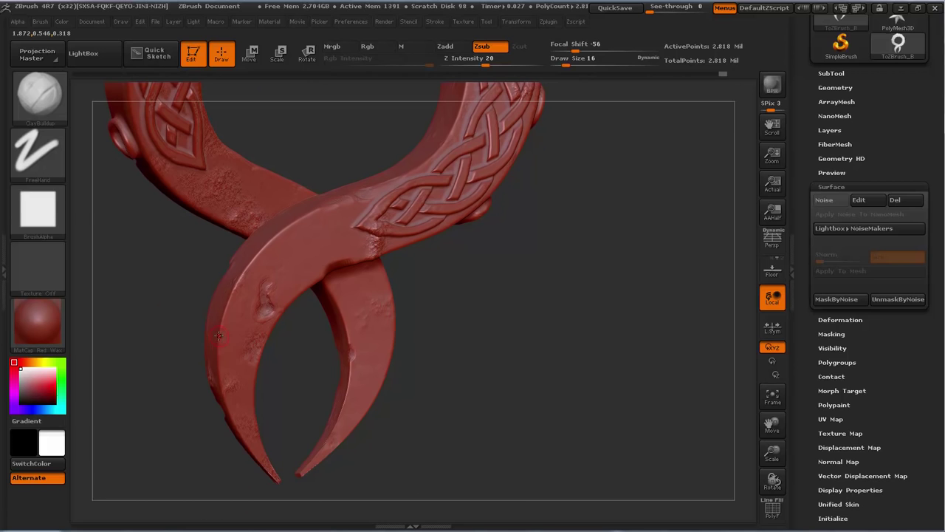
mouse_move(525, 274)
left_mouse_down()
mouse_move(380, 192)
mouse_move(331, 206)
mouse_move(303, 272)
left_mouse_up()
left_click_drag(622, 247, 539, 300)
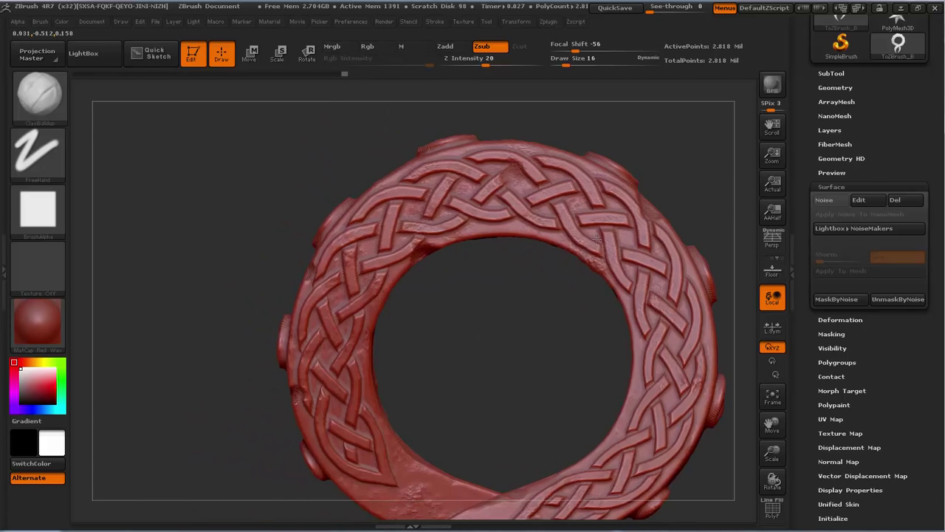
- Switch to the Slash1 brush and set its stroke type to DragRect
right_click_drag(507, 339, 579, 322, "ctrl")
mouse_move(600, 282)
left_mouse_down()
mouse_move(696, 273)
mouse_move(664, 282)
mouse_move(548, 367)
mouse_move(656, 296)
mouse_move(635, 262)
mouse_move(593, 251)
mouse_move(571, 299)
left_mouse_up()
key("b")
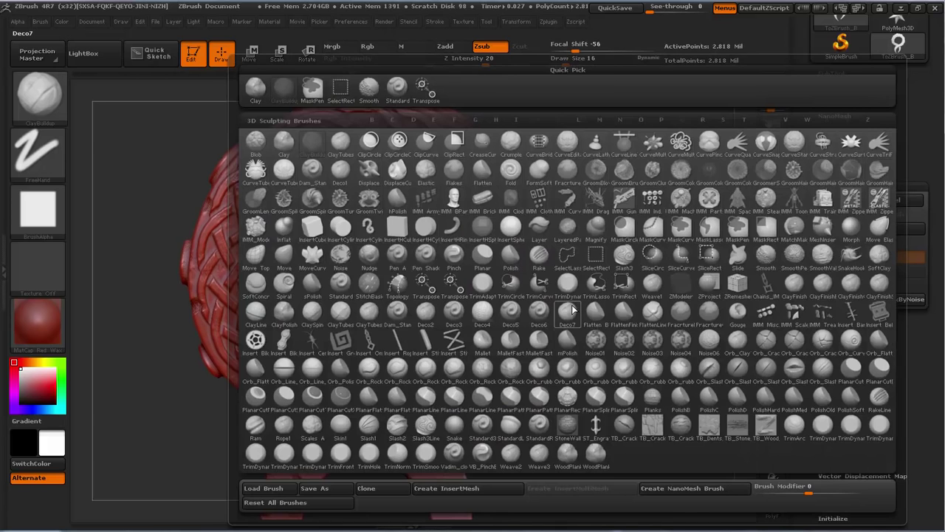
left_click(369, 428)
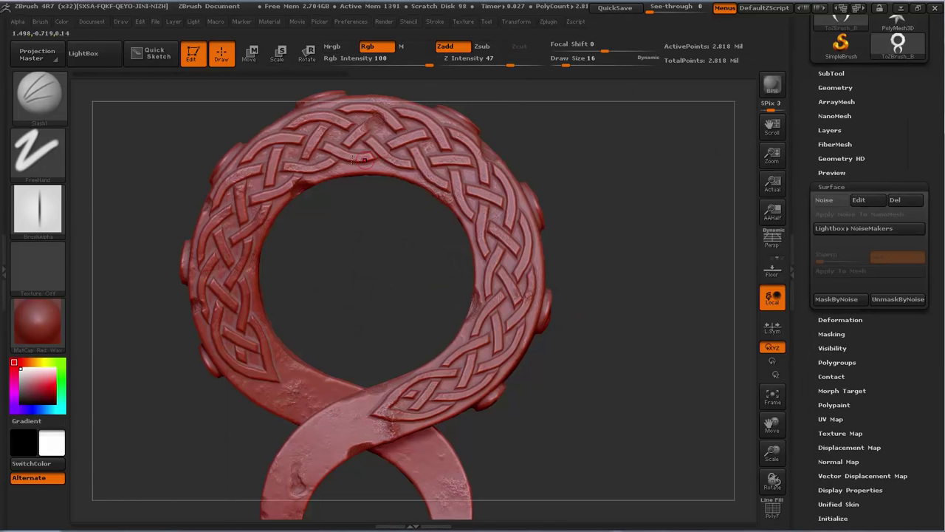
left_click(36, 153)
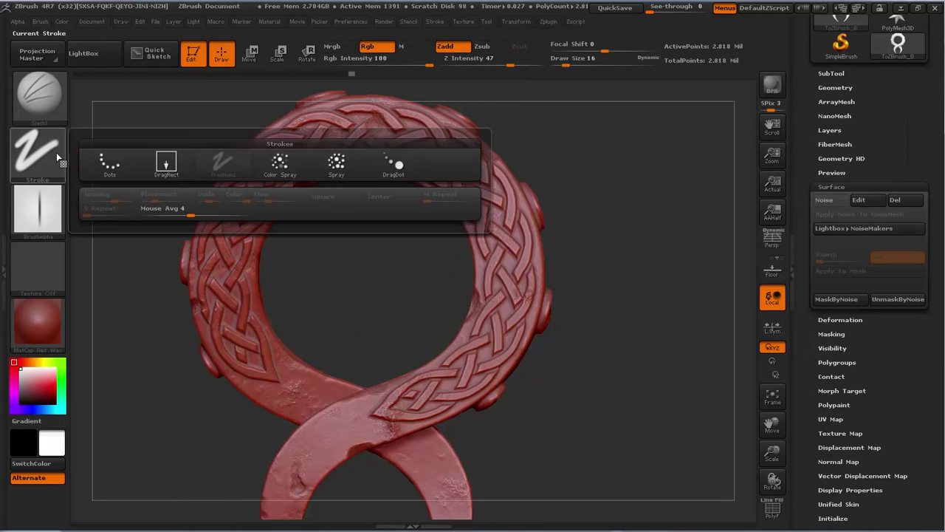
left_click(162, 159)
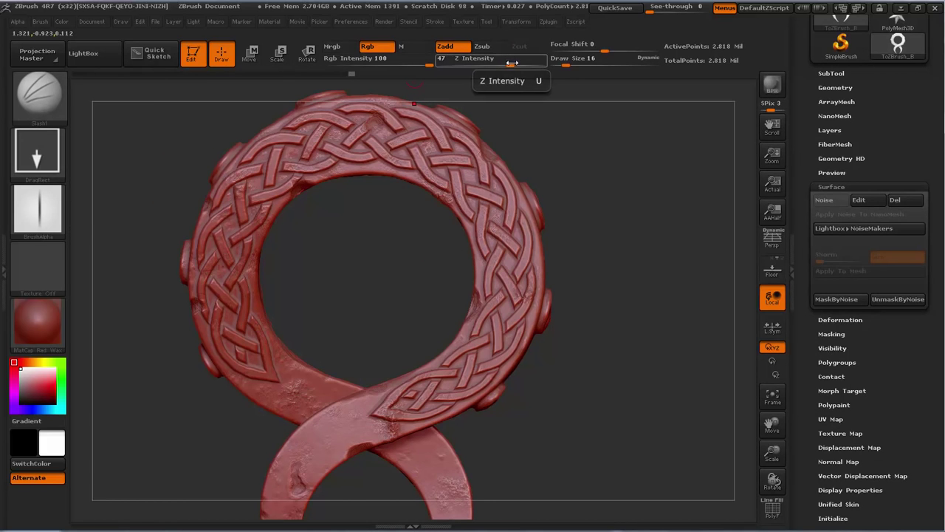
- Set the Slash1 brush's Z Intensity to 20 and Draw Size to 44, and cut slashes across the ring's rim
left_click_drag(511, 64, 486, 63)
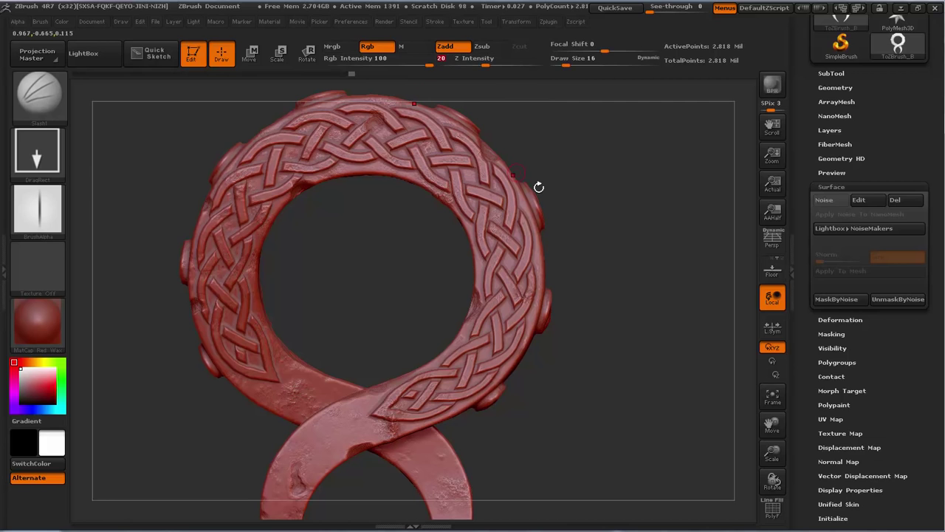
left_click_drag(567, 197, 497, 278)
key("s")
mouse_move(411, 230)
left_mouse_down()
mouse_move(420, 253)
mouse_move(476, 221)
left_mouse_up()
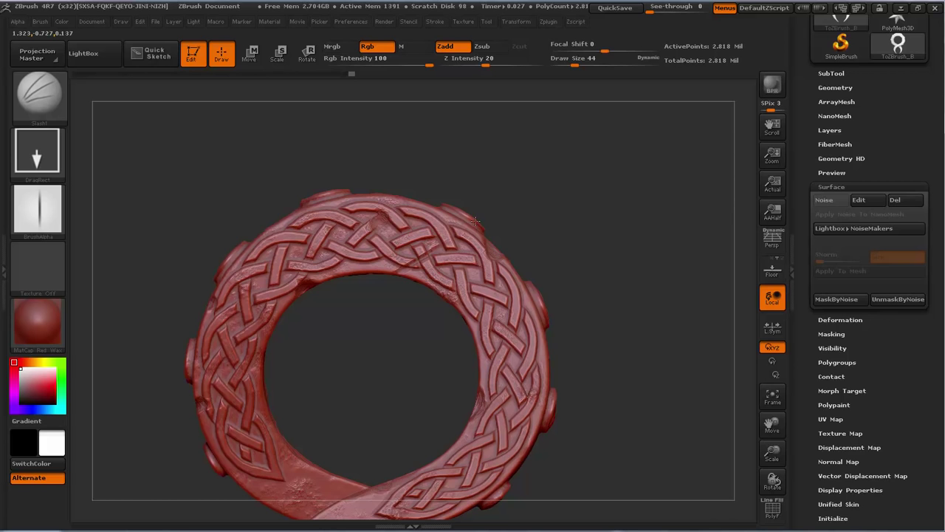
mouse_move(597, 268)
left_mouse_down()
mouse_move(628, 272)
mouse_move(510, 272)
left_mouse_up()
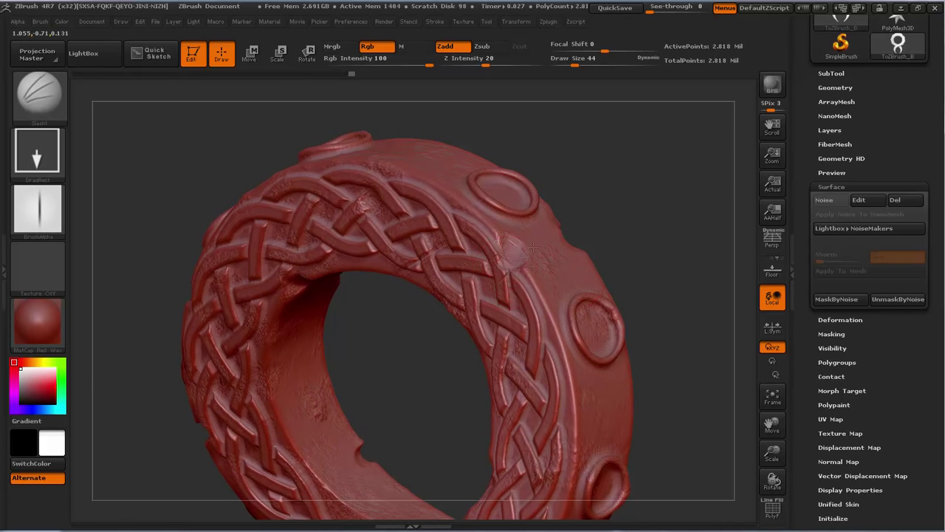
left_click_drag(638, 247, 546, 277)
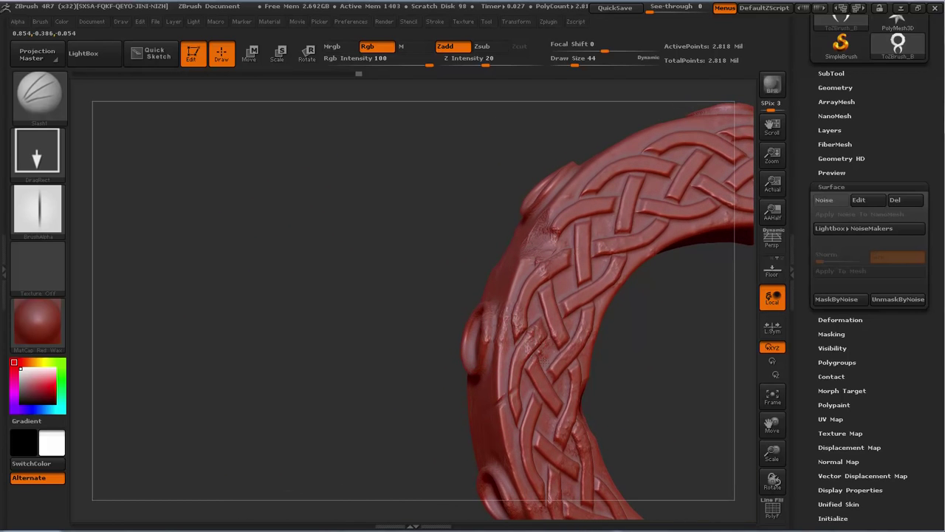
mouse_move(659, 365)
left_mouse_down("alt")
mouse_move(447, 277)
mouse_move(576, 352)
mouse_move(485, 312)
mouse_move(532, 256)
mouse_move(563, 279)
left_mouse_up("alt")
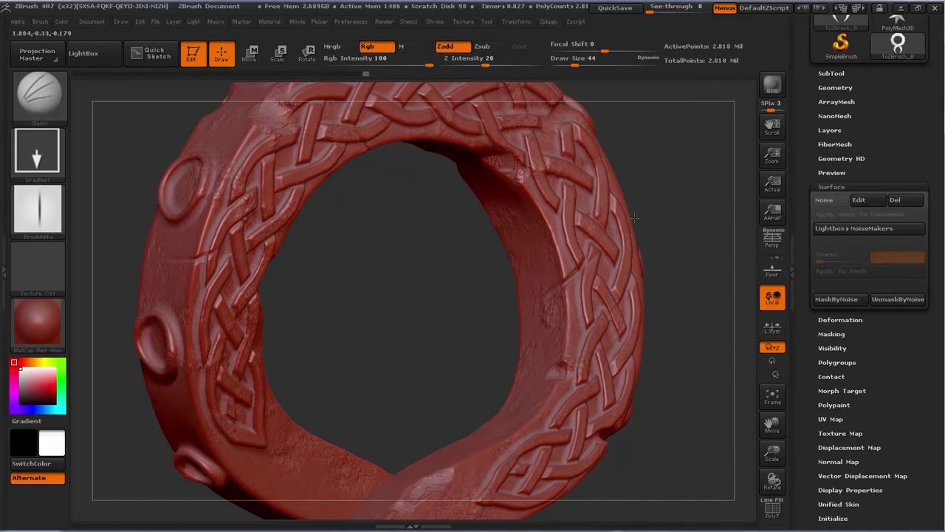
- Cut a long diagonal slash across the face of the rear leg below the crossing
left_click_drag(652, 339, 344, 285)
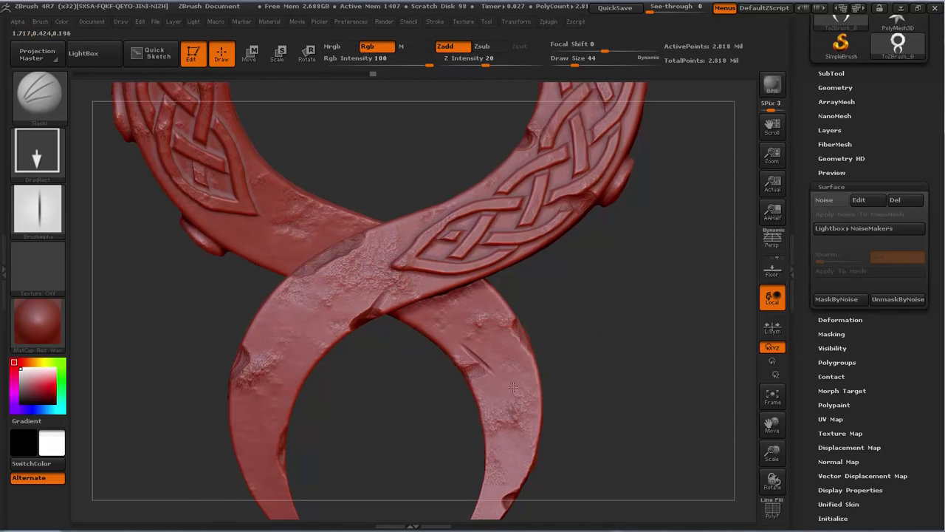
mouse_move(513, 386)
left_mouse_down()
mouse_move(556, 421)
mouse_move(547, 415)
left_mouse_up()
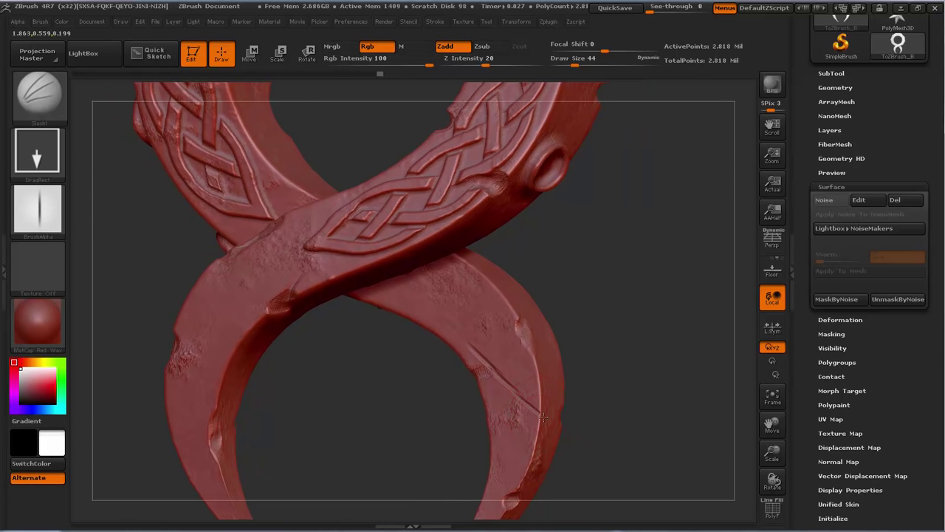
left_click_drag(605, 386, 627, 367, "shift")
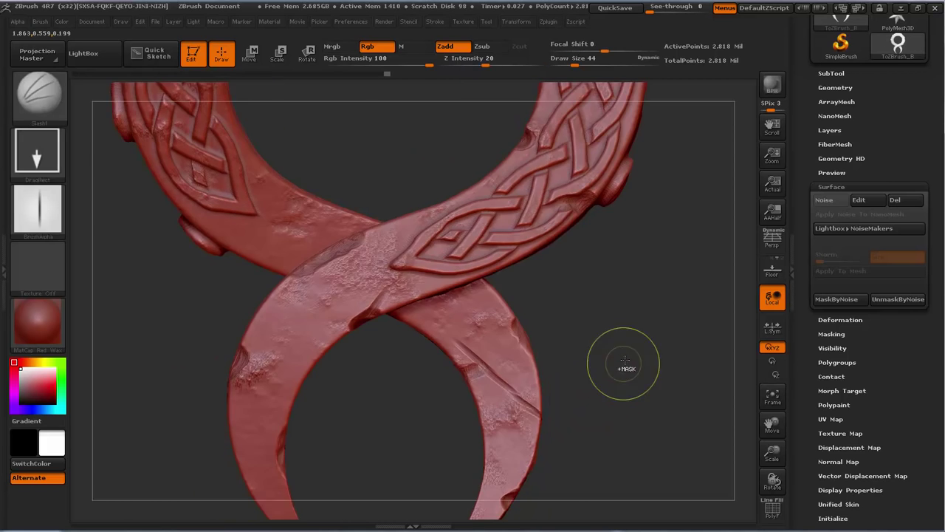
- Switch to the PolishHard brush
right_click_drag(627, 367, 587, 351, "ctrl")
left_click_drag(581, 375, 743, 371)
right_click_drag(616, 326, 458, 350, "alt")
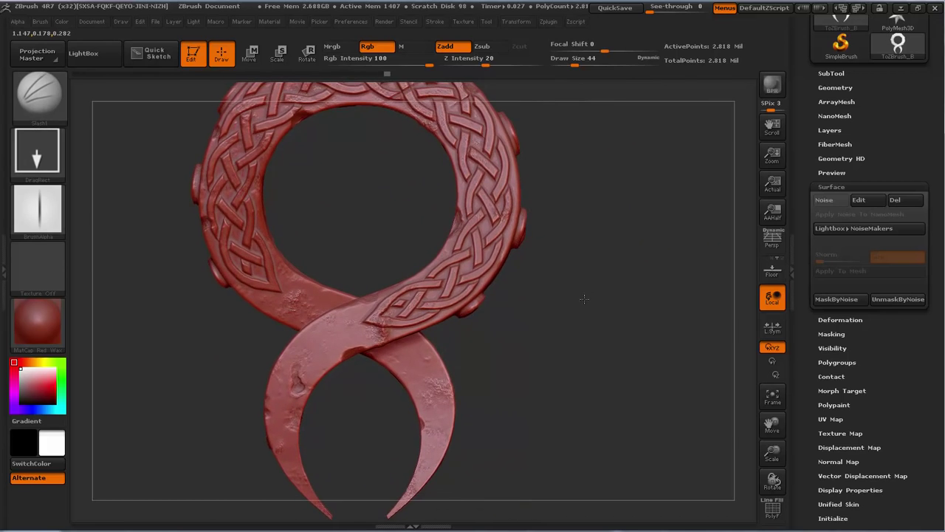
right_click_drag(579, 247, 580, 344, "alt")
right_click_drag(404, 270, 465, 274)
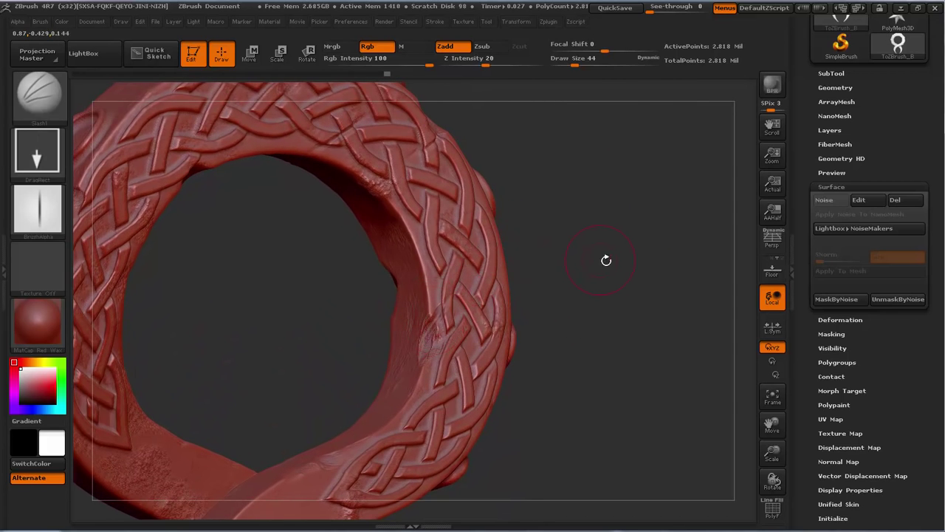
mouse_move(606, 260)
right_mouse_down()
mouse_move(586, 261)
mouse_move(545, 216)
right_mouse_up()
left_click_drag(544, 215, 527, 242)
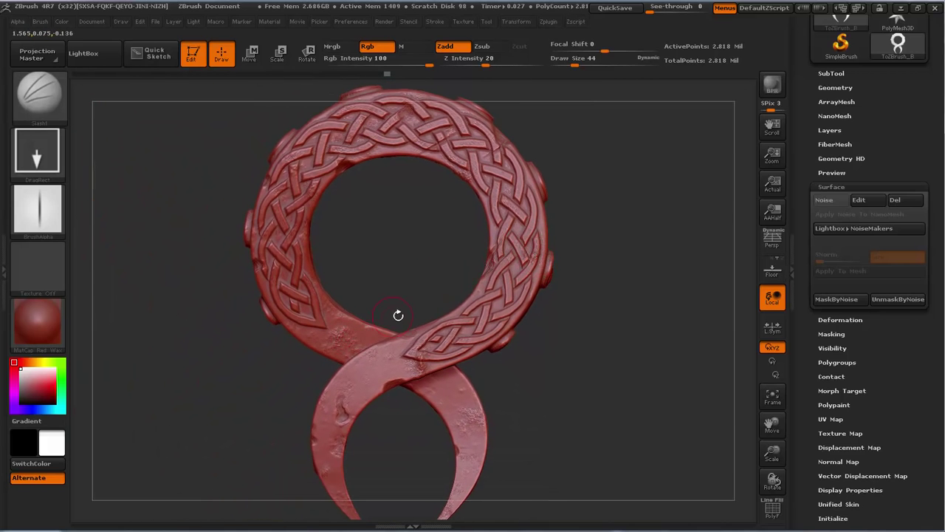
key("b")
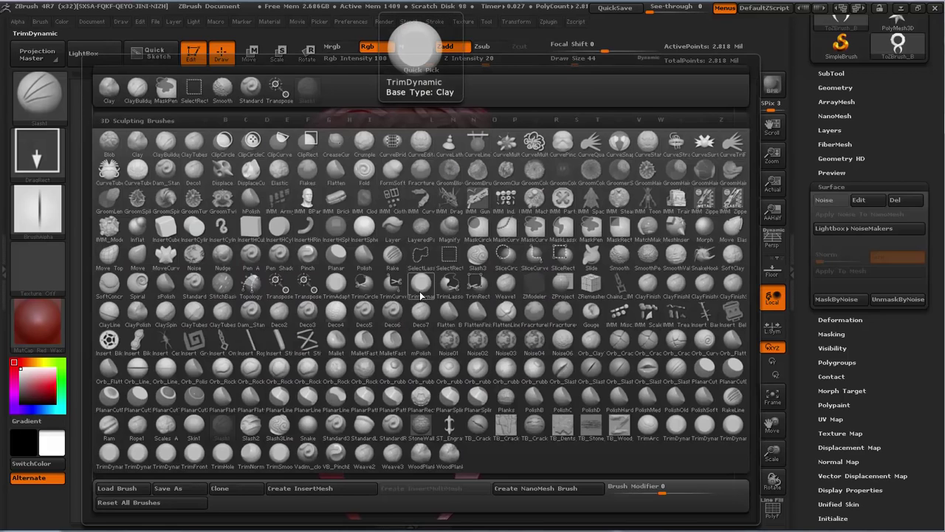
left_click(618, 402)
- Undo the oversized polish stroke on the ring's inner edge and polish that edge with the Draw Size set to 14
right_click_drag(602, 284, 640, 319, "ctrl")
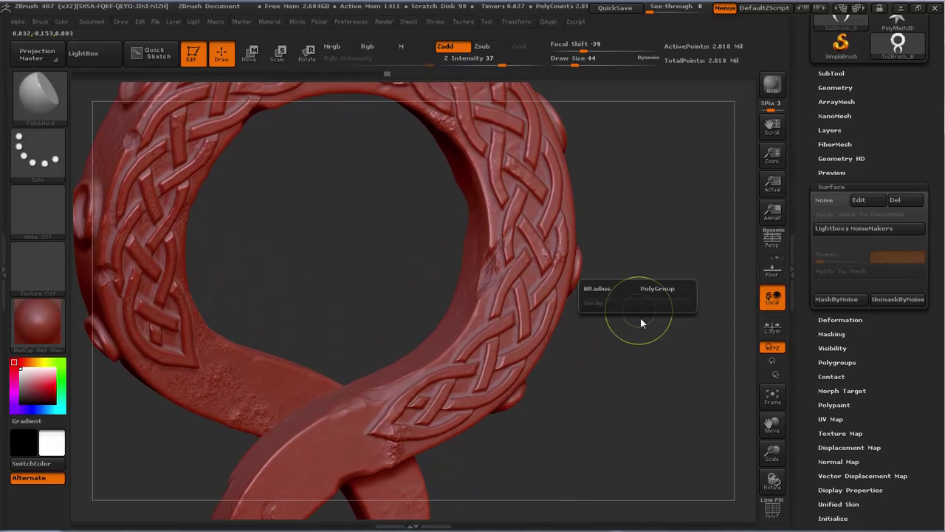
right_click_drag(556, 189, 607, 209, "ctrl")
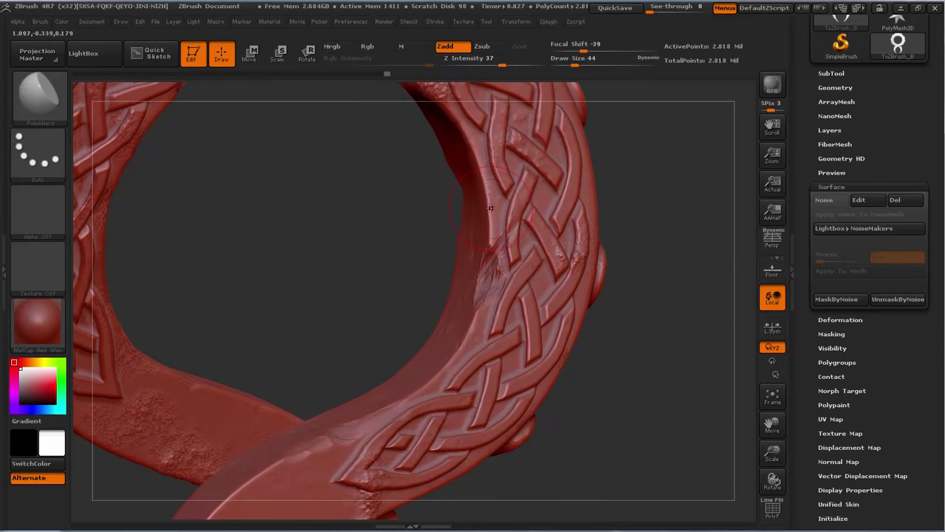
mouse_move(487, 206)
left_mouse_down()
mouse_move(500, 208)
mouse_move(476, 212)
mouse_move(483, 194)
left_mouse_up()
key("ctrl+z")
key("s")
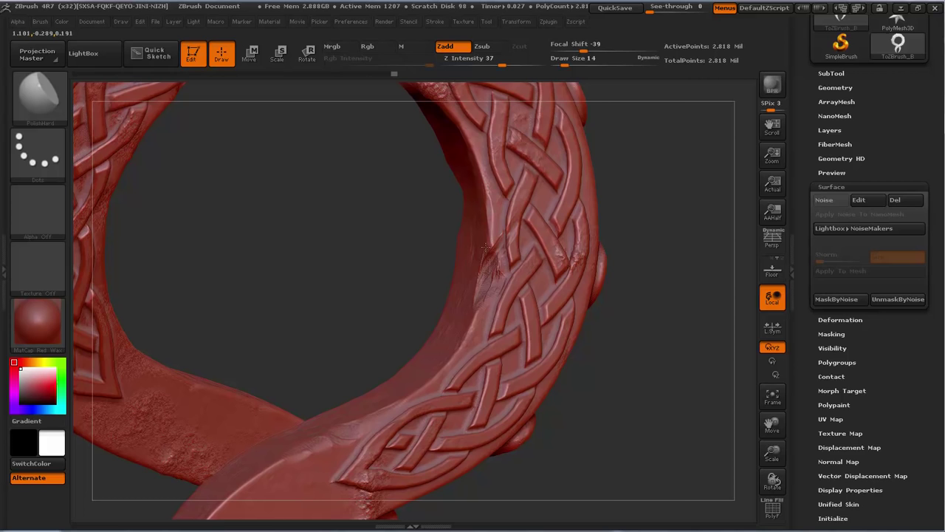
- Set the Draw Size to 22 and polish flat worn facets along the inner and outer edges of both legs
mouse_move(615, 343)
left_mouse_down()
mouse_move(652, 276)
mouse_move(622, 371)
mouse_move(347, 370)
left_mouse_up()
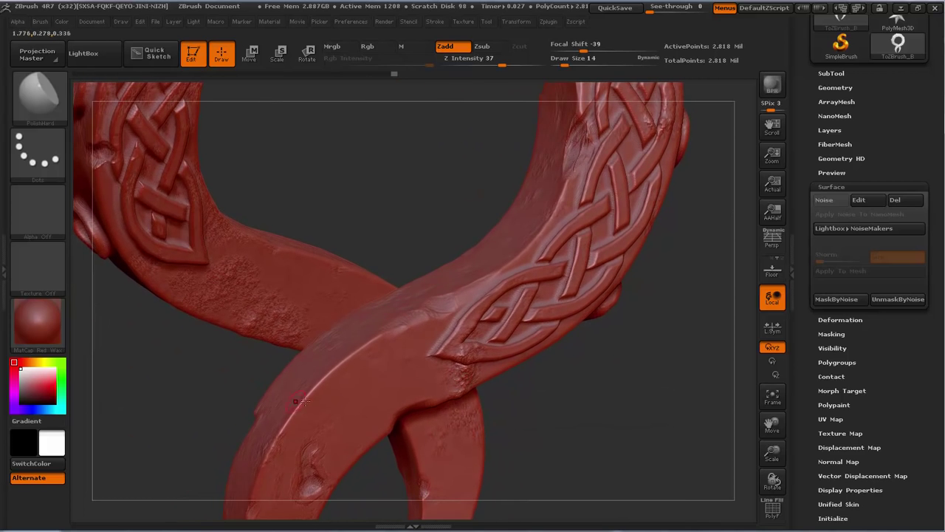
key("s")
mouse_move(305, 396)
left_mouse_down()
mouse_move(305, 408)
mouse_move(304, 399)
left_mouse_up()
mouse_move(509, 380)
left_mouse_down()
mouse_move(593, 310)
mouse_move(551, 278)
mouse_move(517, 310)
left_mouse_up()
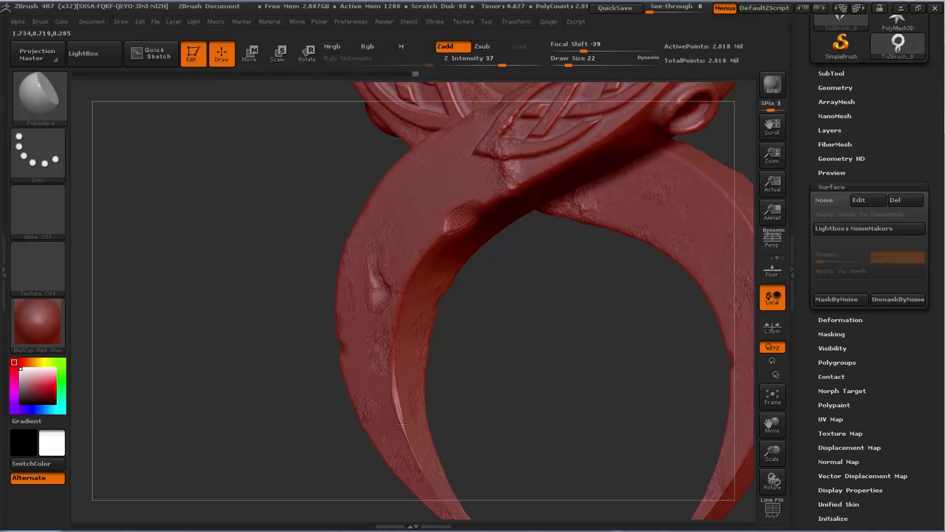
left_click_drag(604, 341, 635, 376)
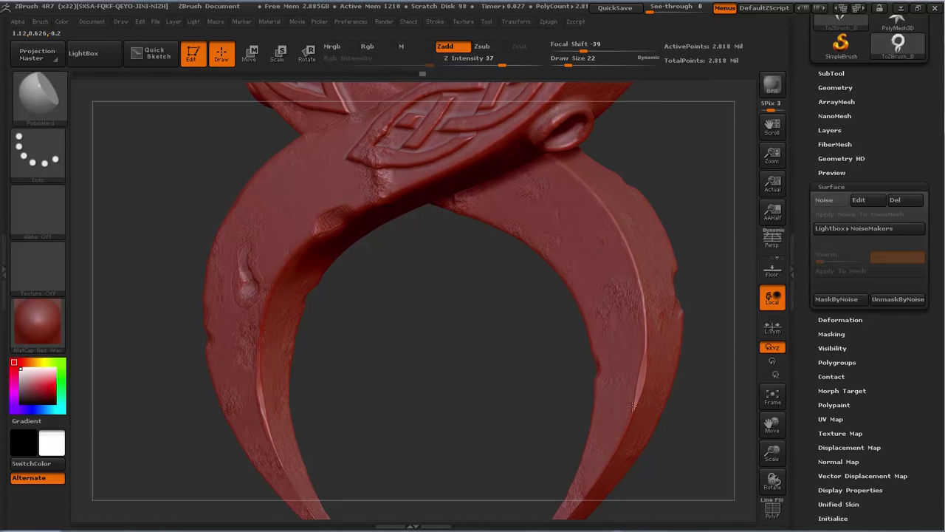
left_click_drag(543, 360, 543, 281)
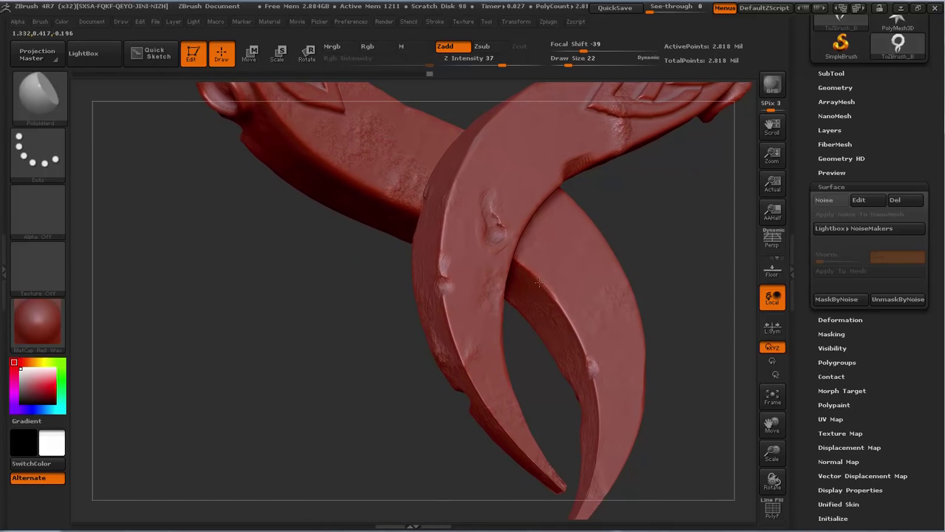
left_click_drag(538, 278, 552, 314)
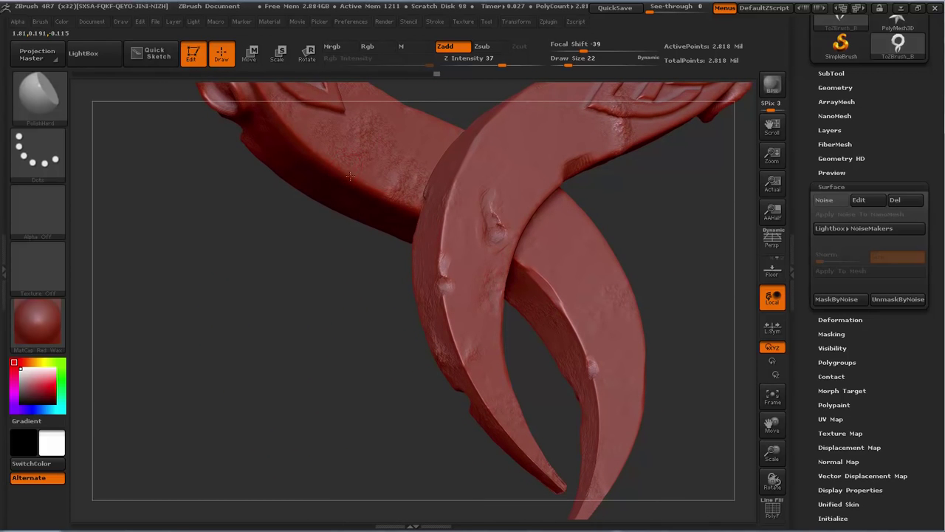
- Polish the inner and outer edges of the ring beside the knotwork on both faces
left_click_drag(374, 288, 534, 331)
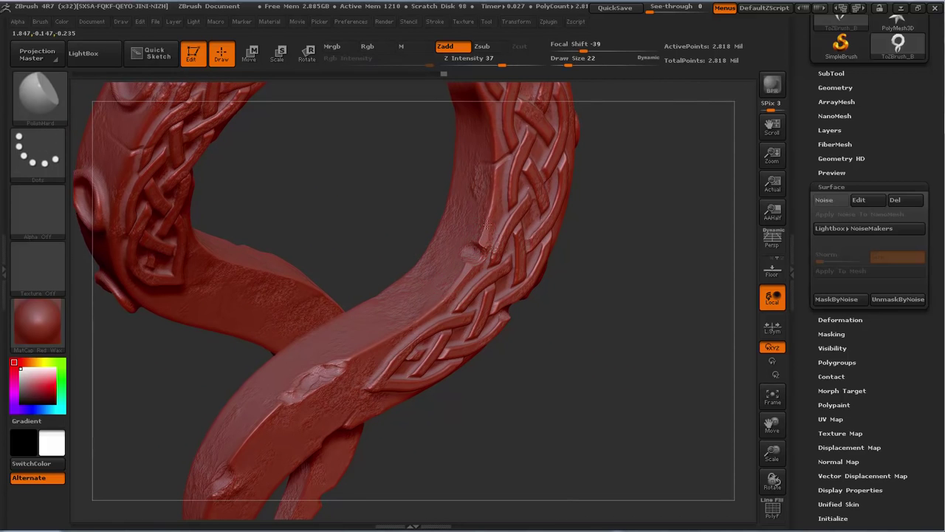
left_click_drag(603, 201, 630, 286)
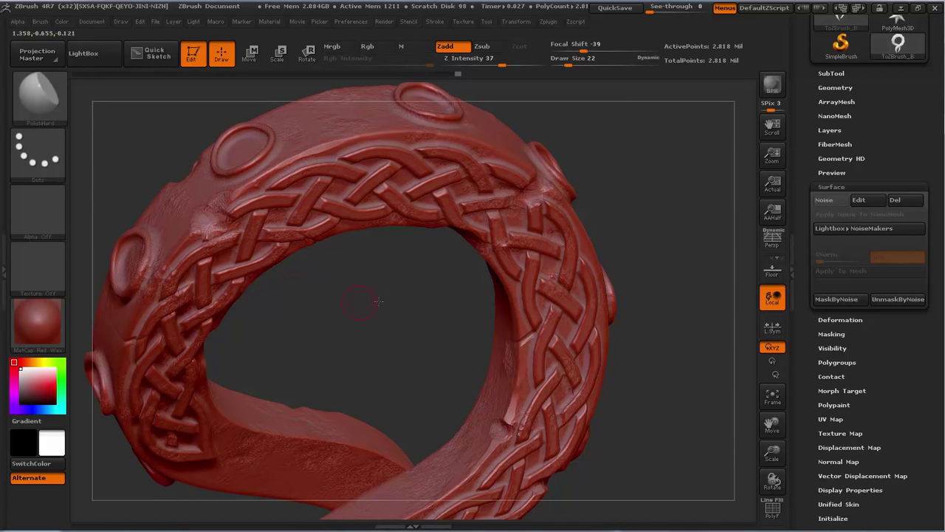
left_click_drag(379, 301, 253, 313)
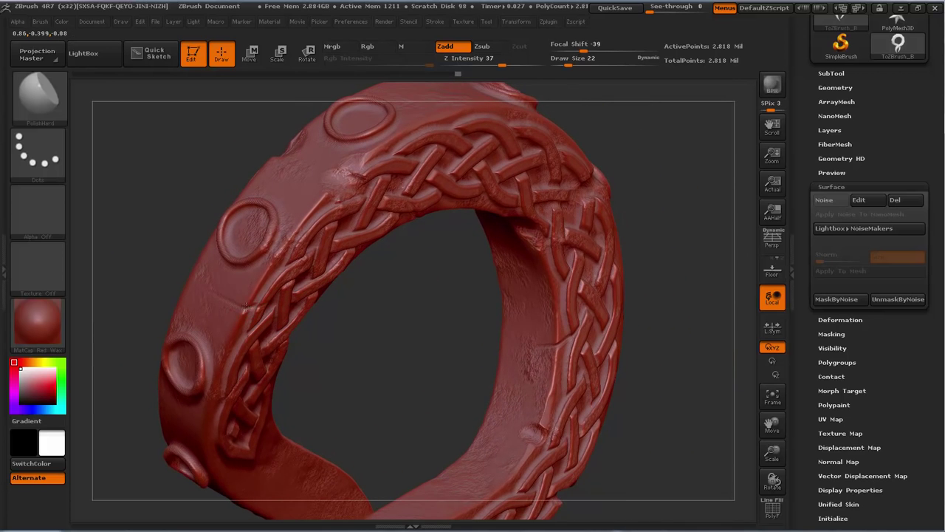
left_click_drag(345, 322, 252, 297)
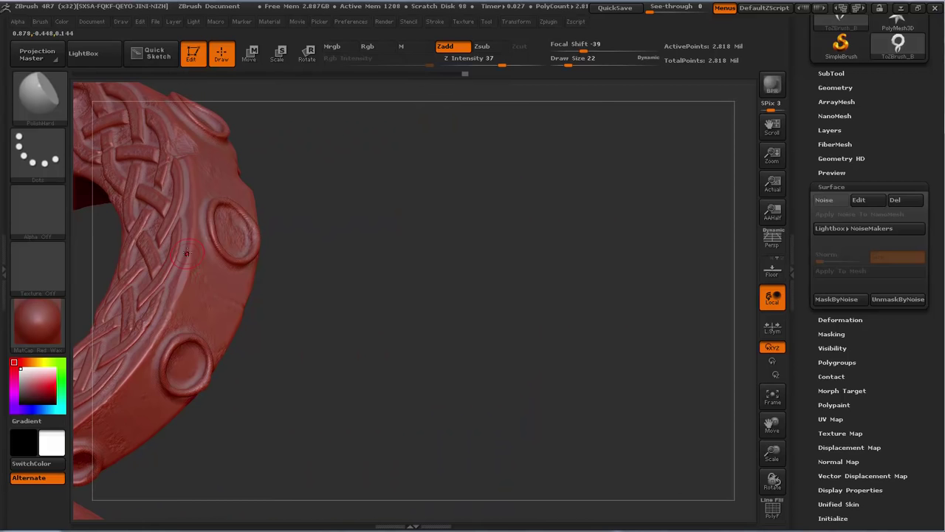
left_click_drag(473, 257, 569, 306, "alt")
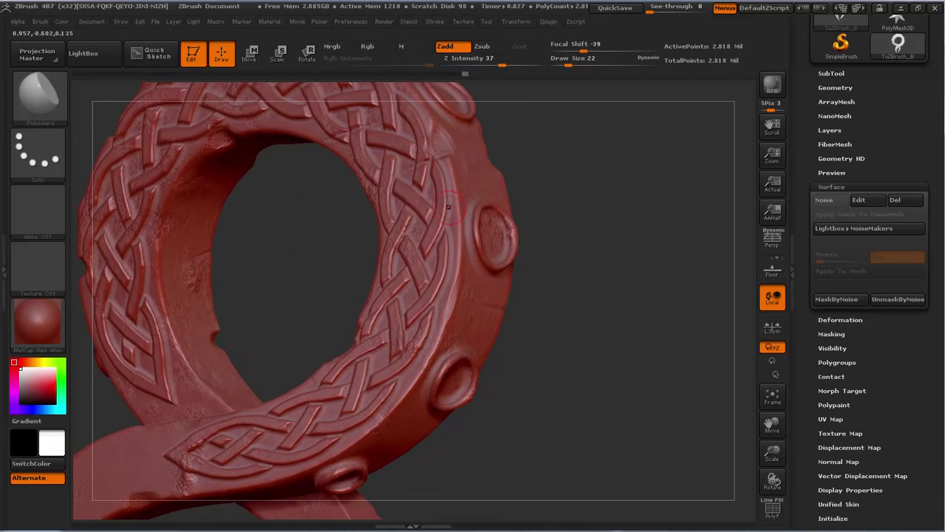
mouse_move(578, 266)
left_mouse_down()
mouse_move(621, 258)
mouse_move(355, 188)
left_mouse_up()
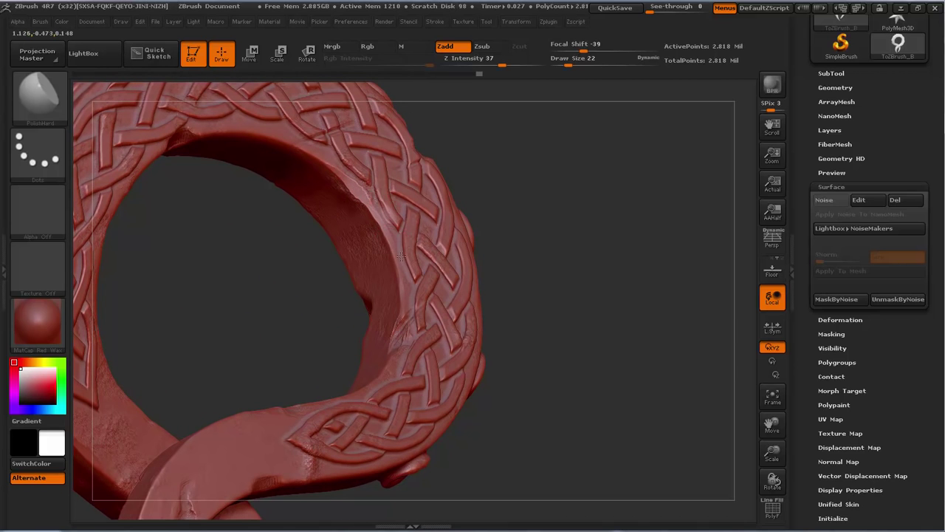
- Save the sculpted pendant as the ZTool ToZBrush_B in the Gnomon_Presentation D folder
left_click_drag(547, 254, 579, 273)
right_click_drag(578, 273, 548, 209, "ctrl")
left_click_drag(533, 262, 644, 248, "alt")
left_click_drag(694, 177, 608, 164, "alt")
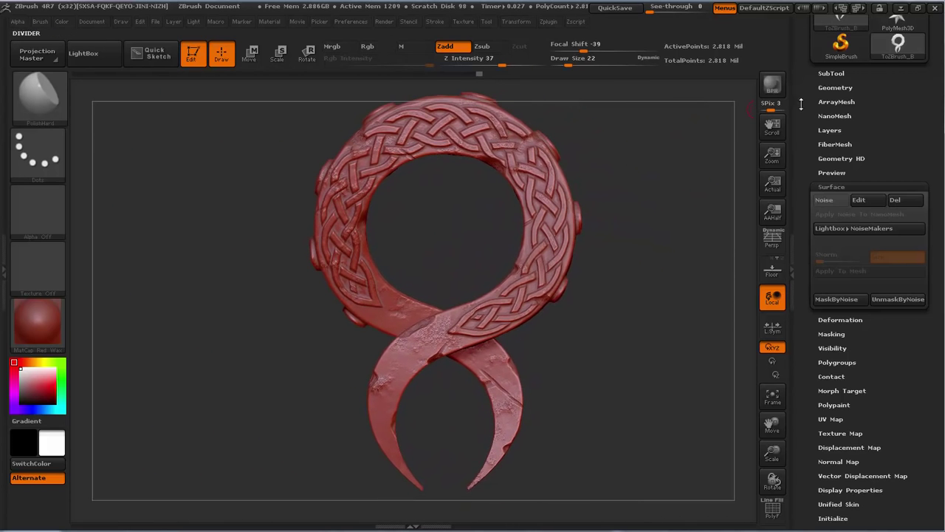
left_click_drag(809, 100, 813, 199)
left_click(885, 41)
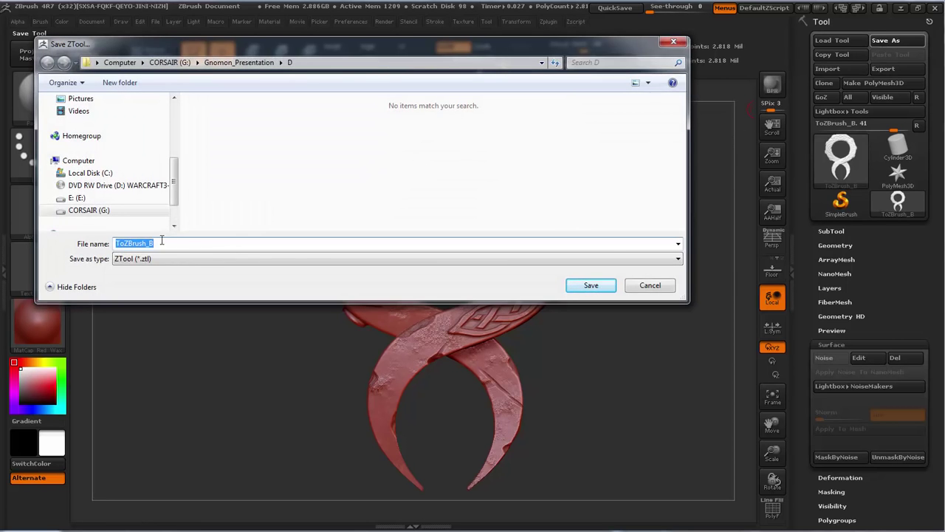
left_click(600, 288)
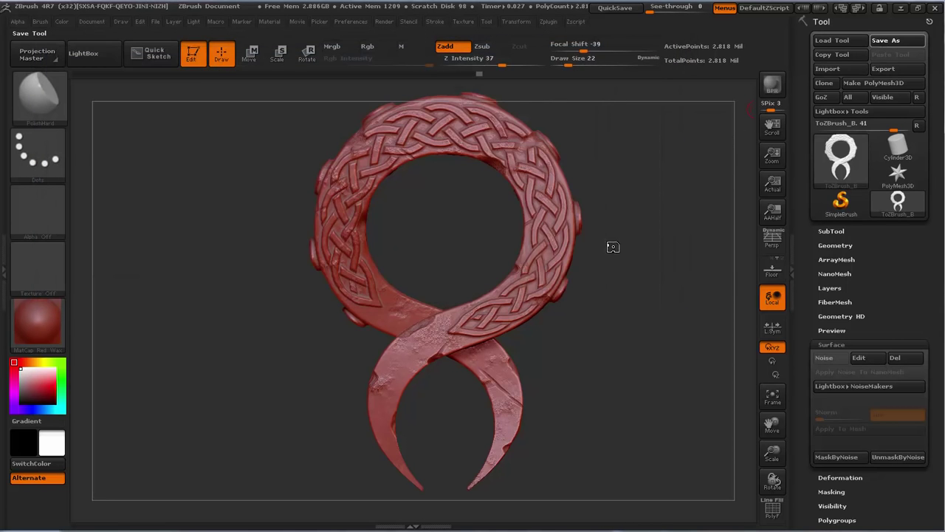
- Duplicate the pendant subtool and hide the other copy
left_click_drag(634, 235, 664, 247)
left_click(830, 231)
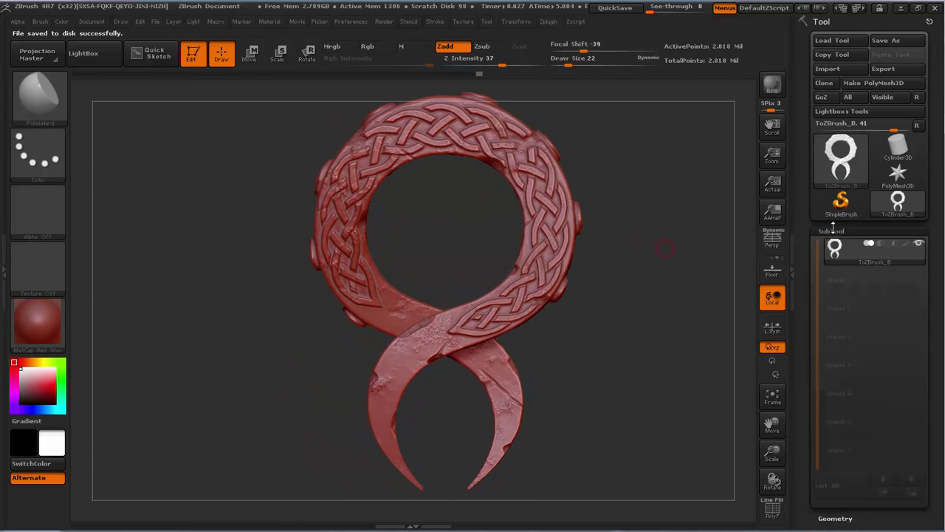
left_click(833, 391)
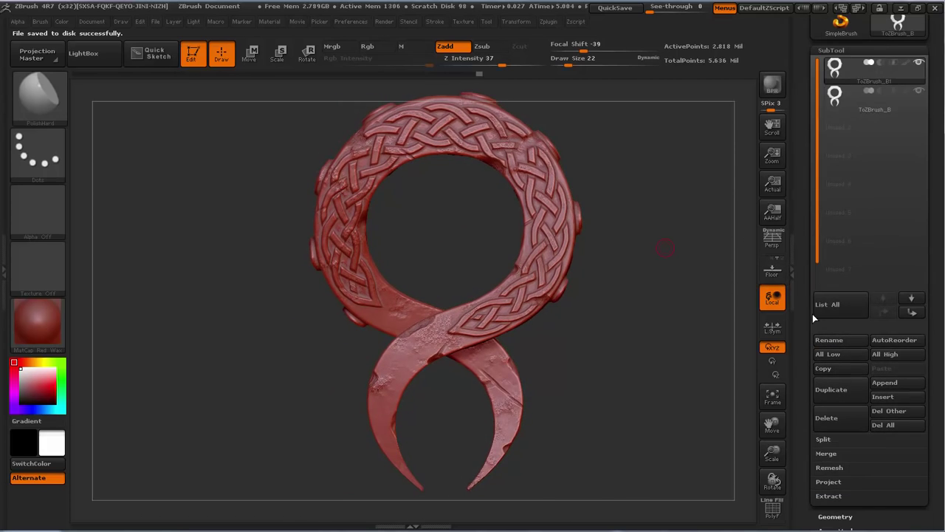
left_click(919, 65)
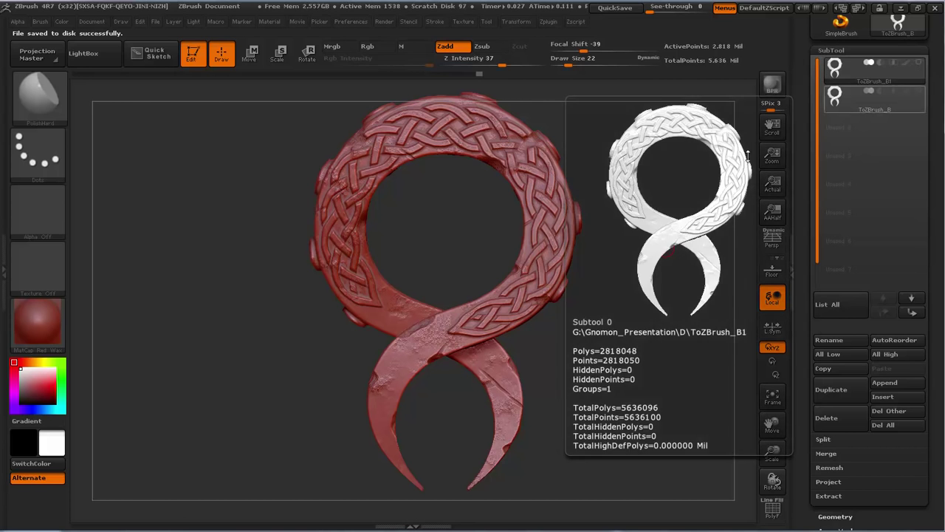
- Open the masking options for the visible pendant copy
mouse_move(632, 254)
left_mouse_down()
mouse_move(603, 258)
mouse_move(633, 253)
left_mouse_up()
right_click_drag(633, 231, 694, 244, "ctrl")
left_click_drag(707, 284, 746, 441)
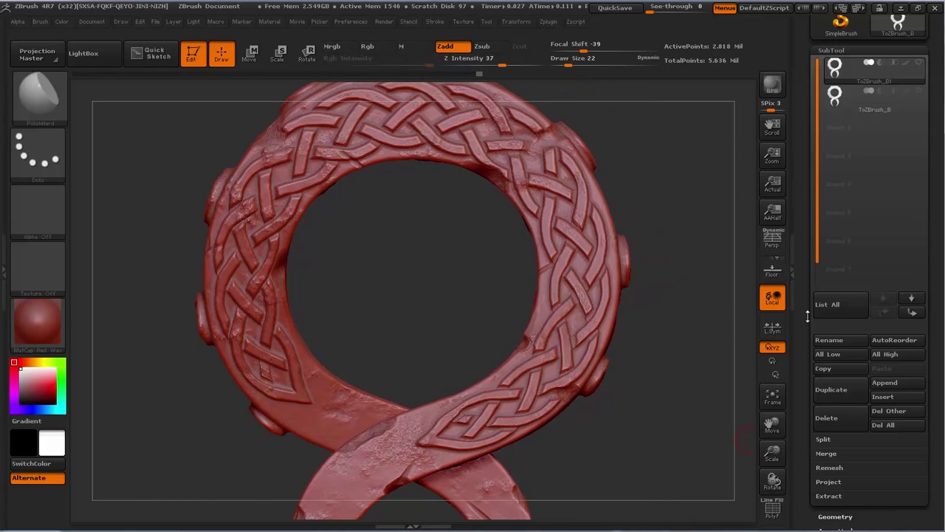
scroll(823, 256, "down", 10)
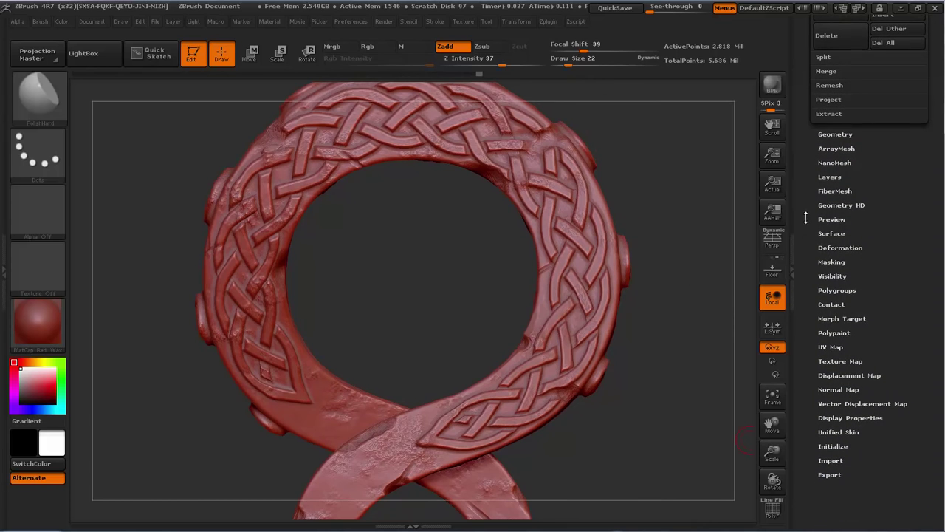
left_click(832, 261)
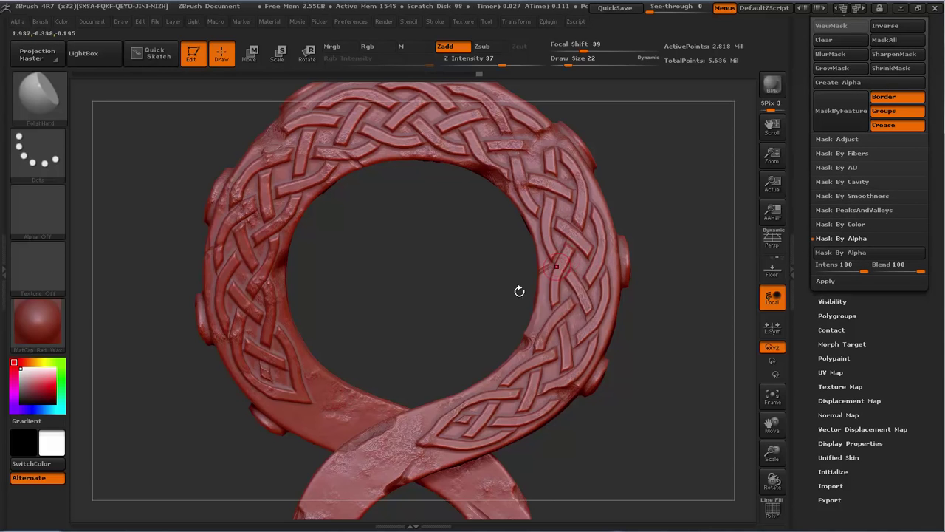
- Switch to the Pendant_Instagram video, examine the finished pendant's dirt and bright edges as it rotates, and return to ZBrush
key("alt+Tab")
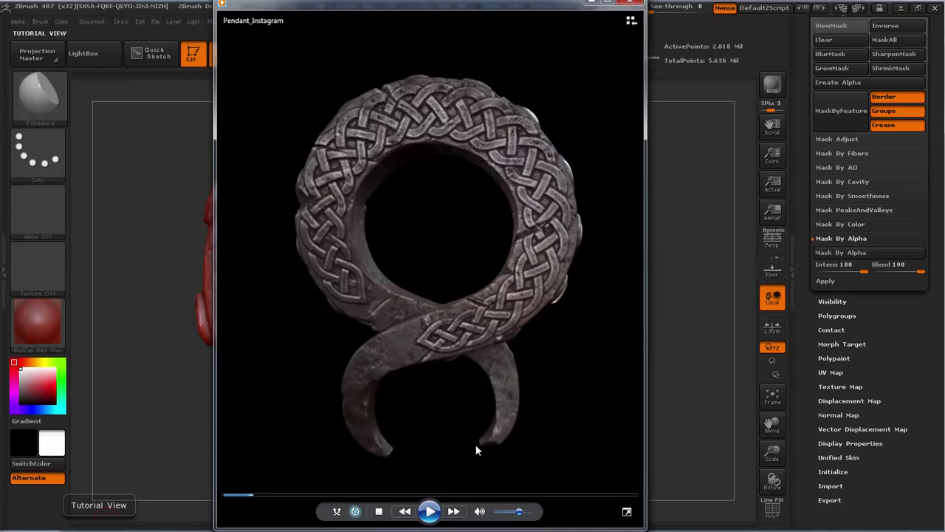
left_click(429, 511)
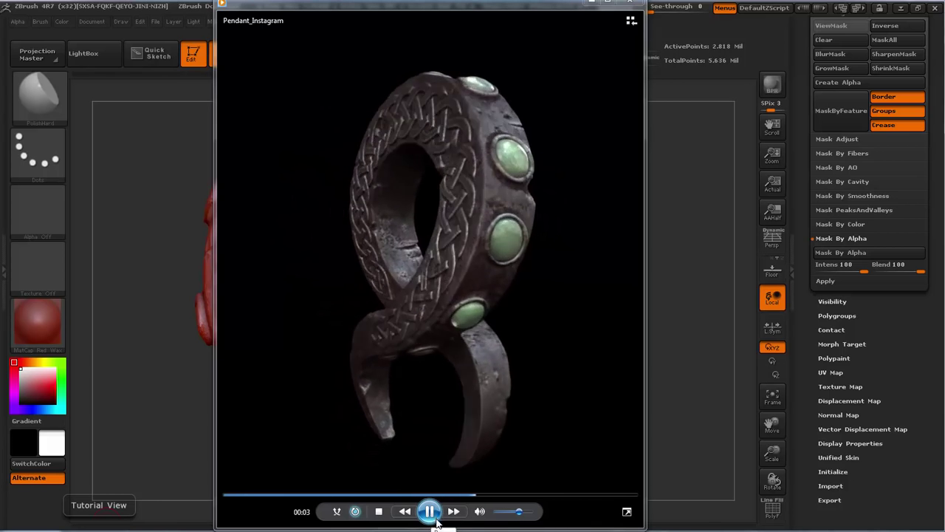
left_click(434, 517)
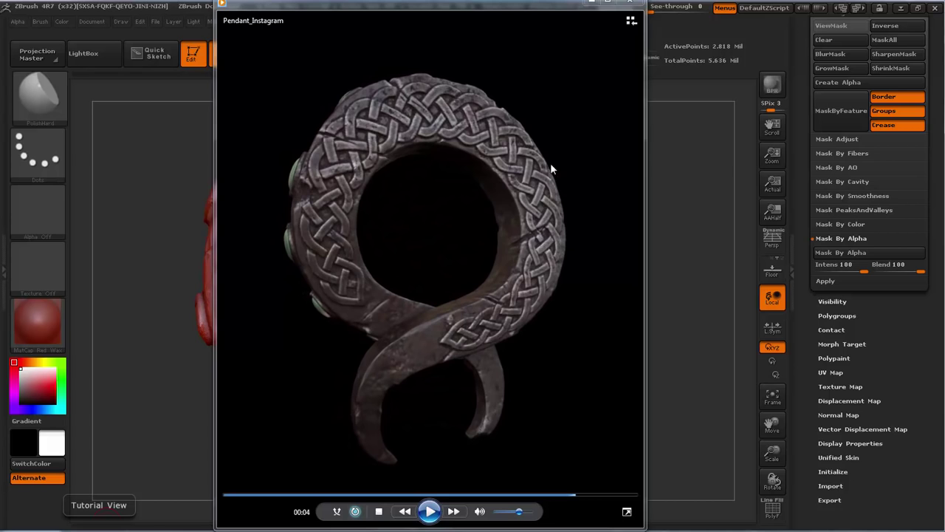
left_click(713, 27)
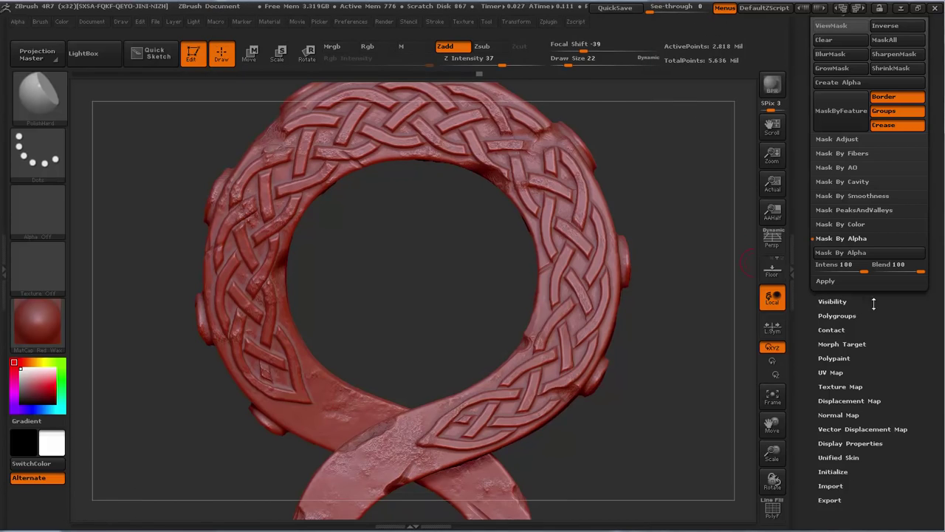
- Mask the pendant by cavity with a blur of 11
left_click_drag(803, 192, 818, 235)
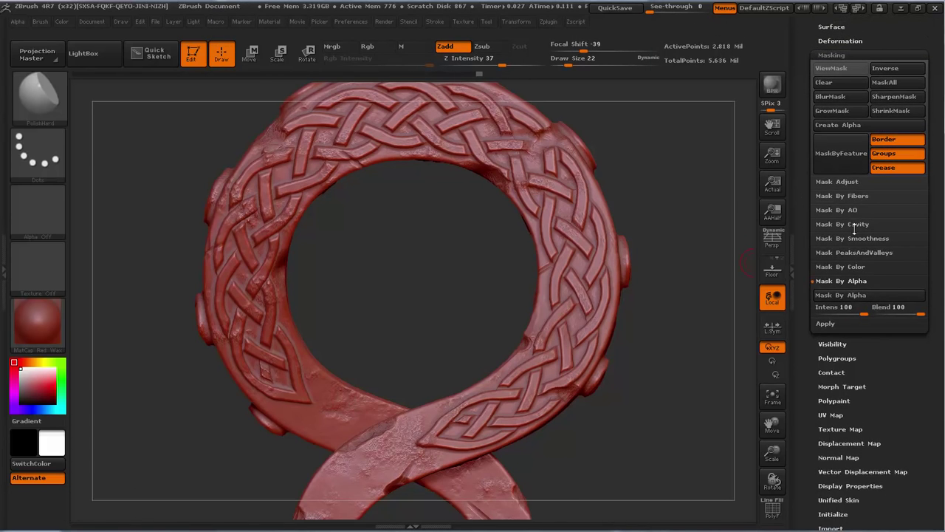
left_click(856, 224)
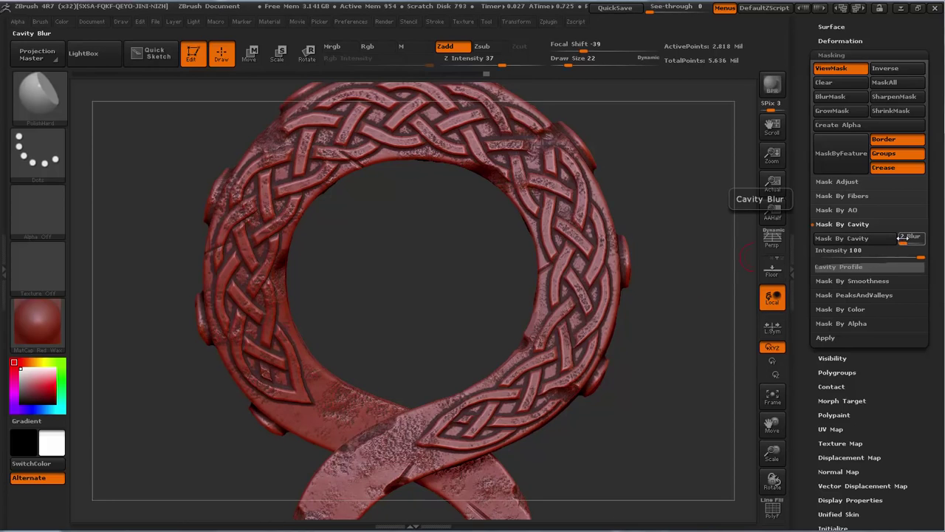
left_click_drag(903, 242, 868, 248)
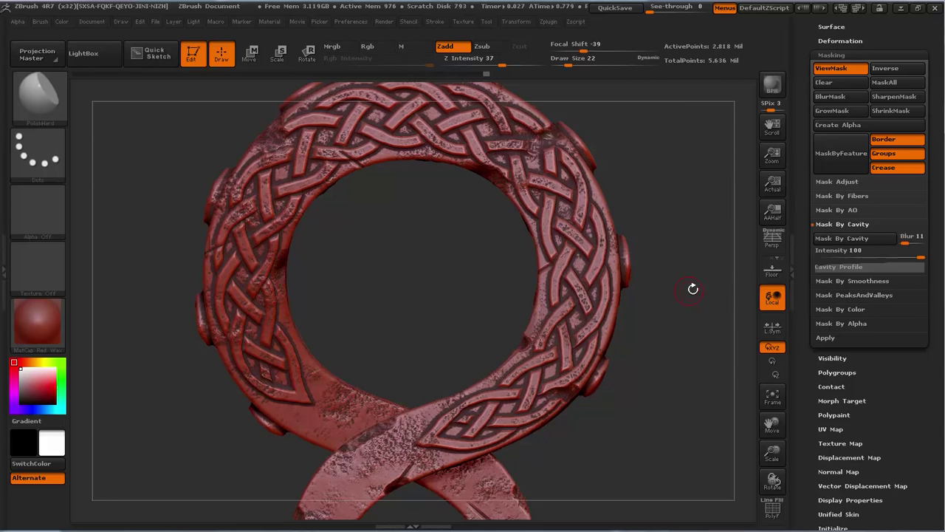
- Lower the cavity mask intensity to about 28 and reapply the cavity mask
mouse_move(916, 257)
left_mouse_down()
mouse_move(867, 245)
mouse_move(903, 257)
left_mouse_up()
left_click(865, 245)
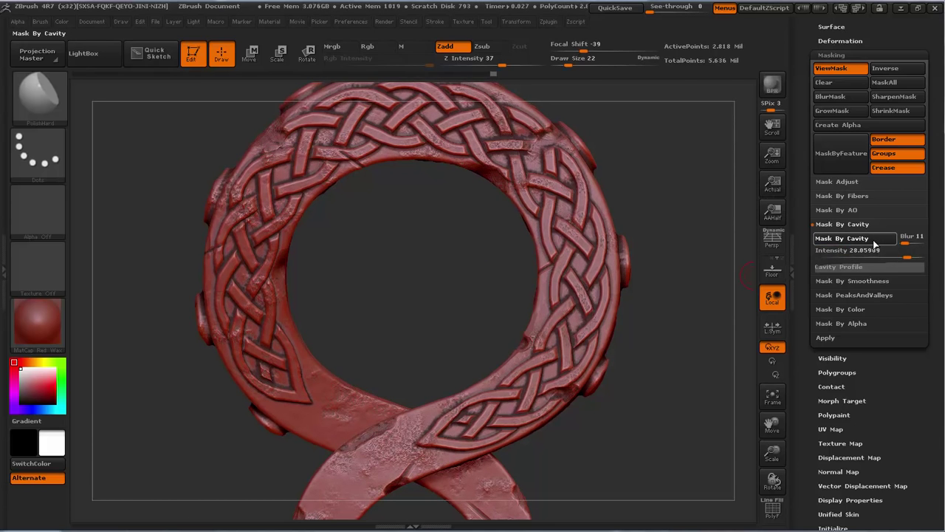
left_click(847, 242)
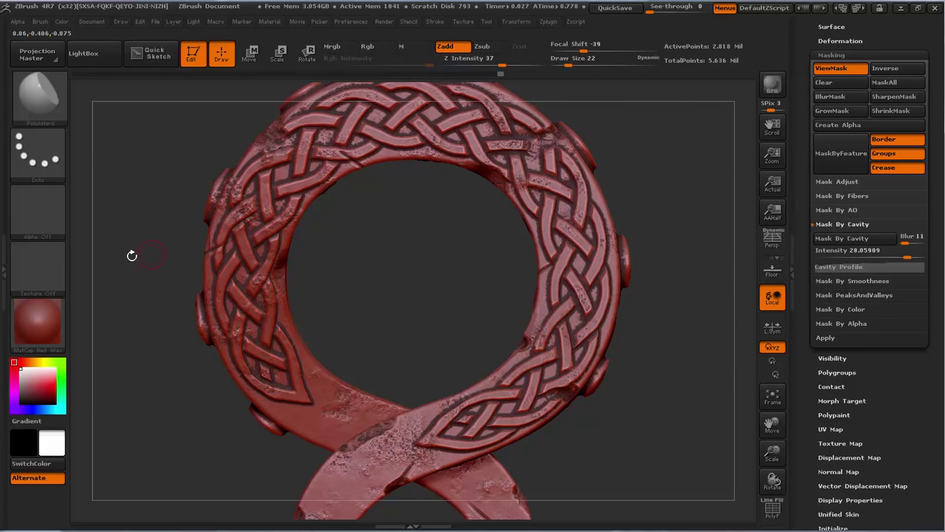
- Create an alpha from the cavity mask and flip it vertically
left_click(4, 272)
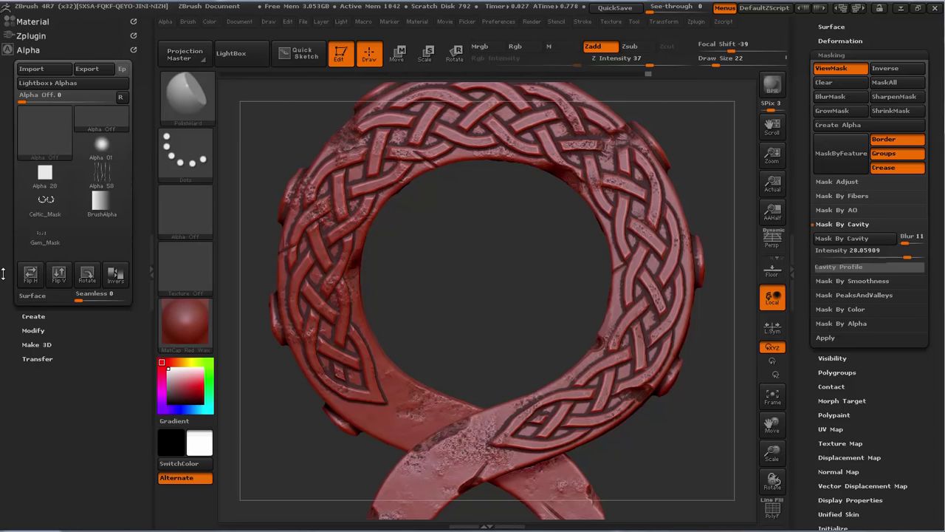
left_click(837, 126)
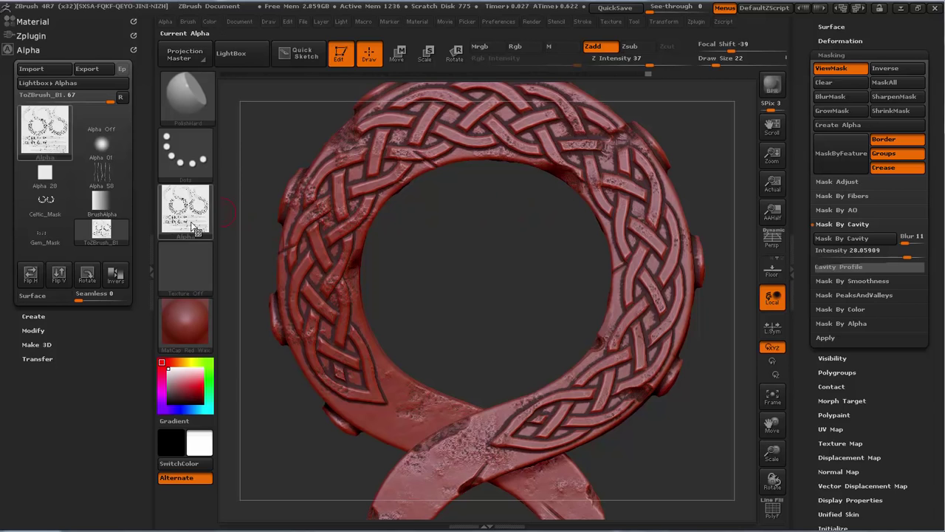
mouse_move(180, 218)
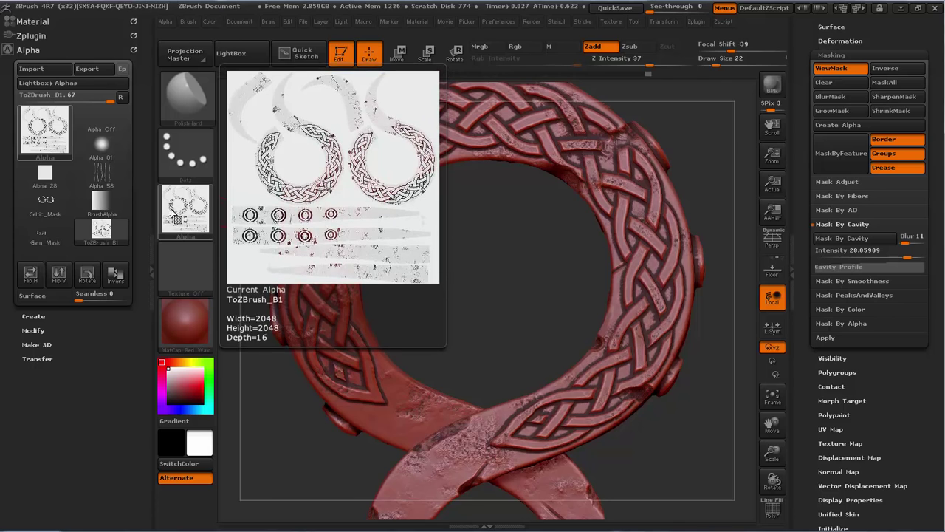
left_click(59, 275)
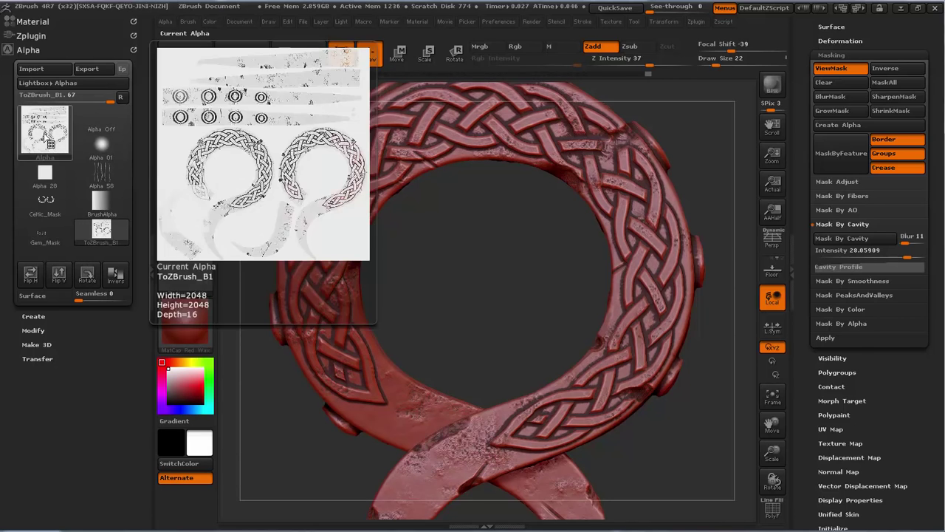
- Export the cavity alpha as a TIFF file named Dirt in the Gnomon_Presentation D folder
left_click(95, 70)
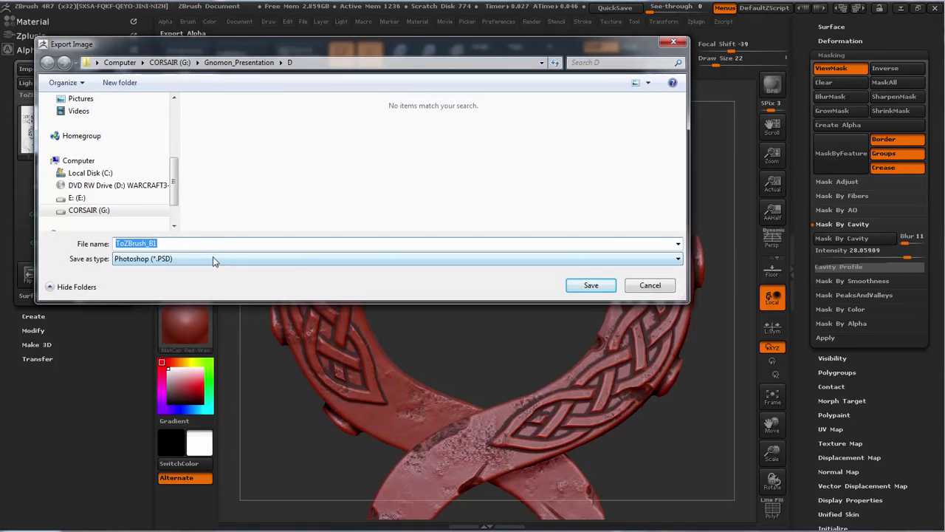
left_click(213, 258)
left_click(203, 290)
double_click(180, 245)
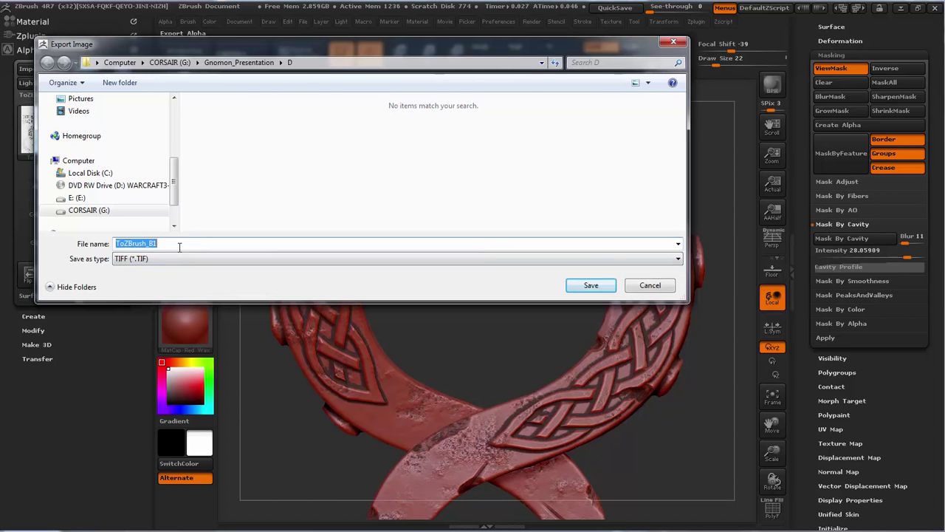
type("Dirt")
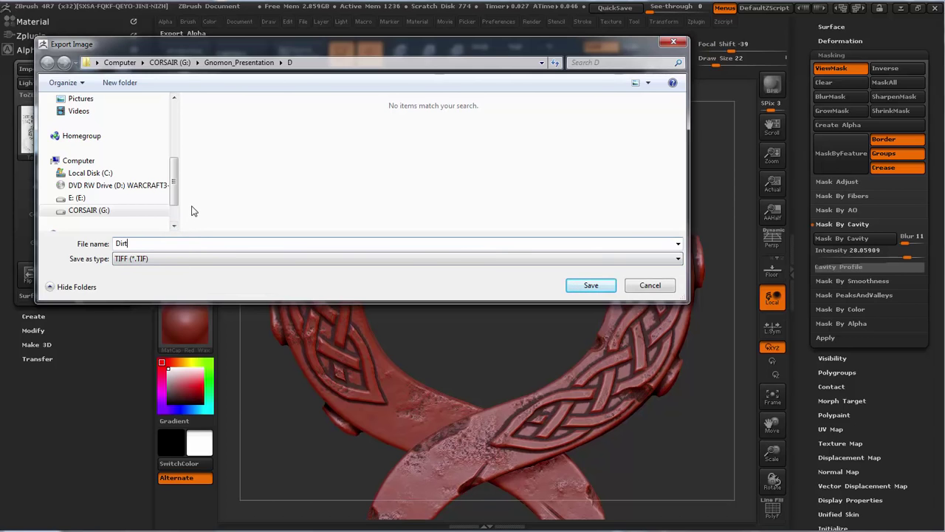
left_click(602, 285)
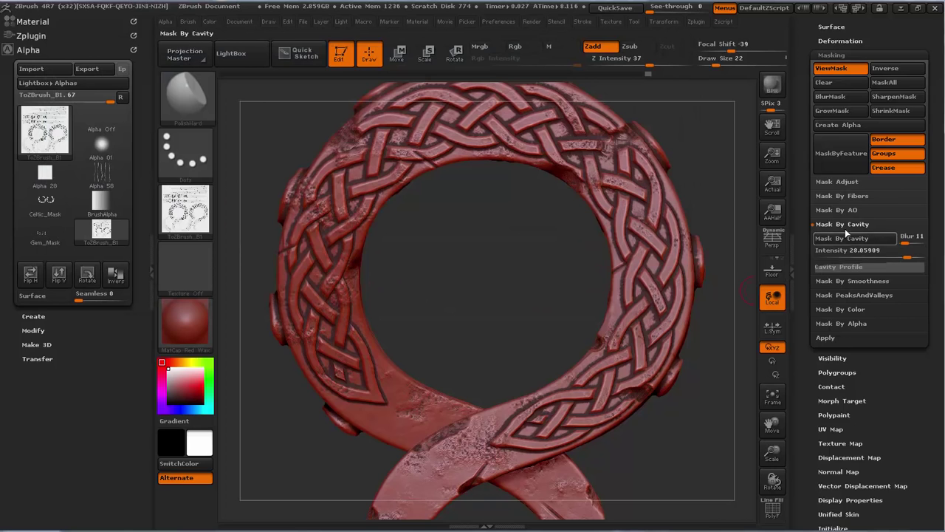
- Mask the pendant by peaks and valleys with a PVRange of 4 and a PVCoverage of 18
left_click(854, 295)
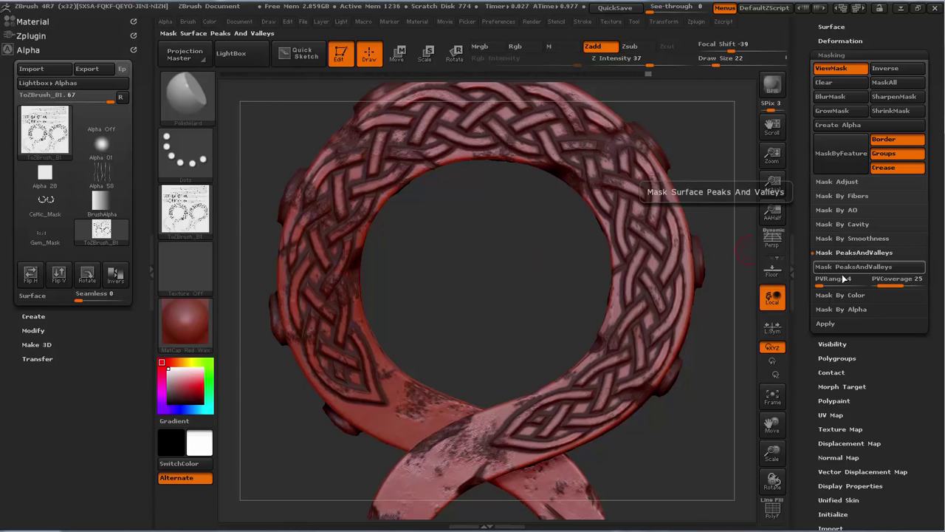
left_click(878, 279)
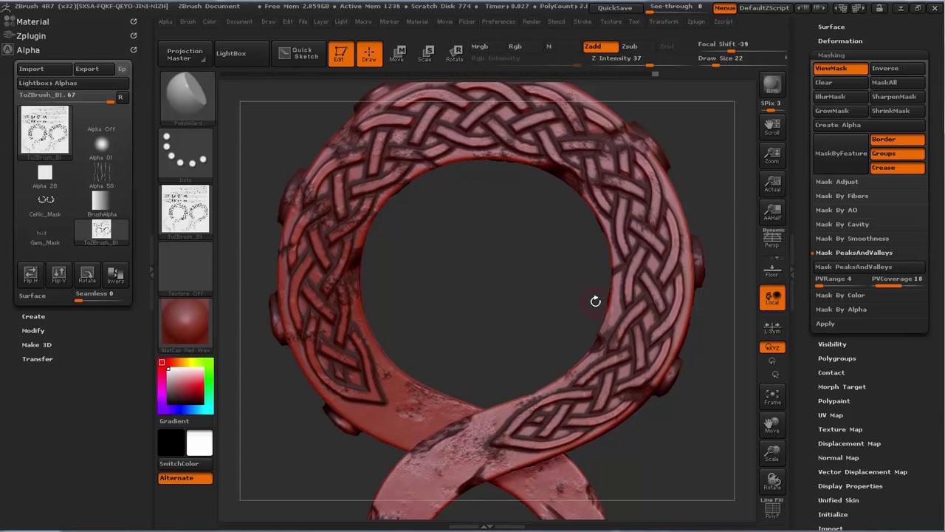
mouse_move(569, 281)
left_mouse_down()
mouse_move(587, 295)
mouse_move(569, 294)
left_mouse_up()
key("ctrl")
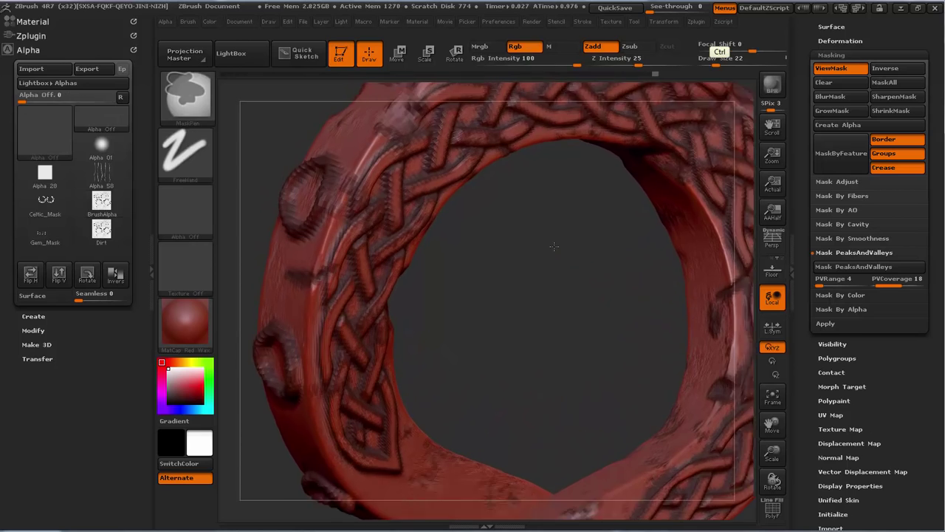
- Reapply the peaks-and-valleys mask with a PVRange of 1 and a PVCoverage of 12, and inspect it on the knotwork
left_click_drag(554, 246, 546, 256)
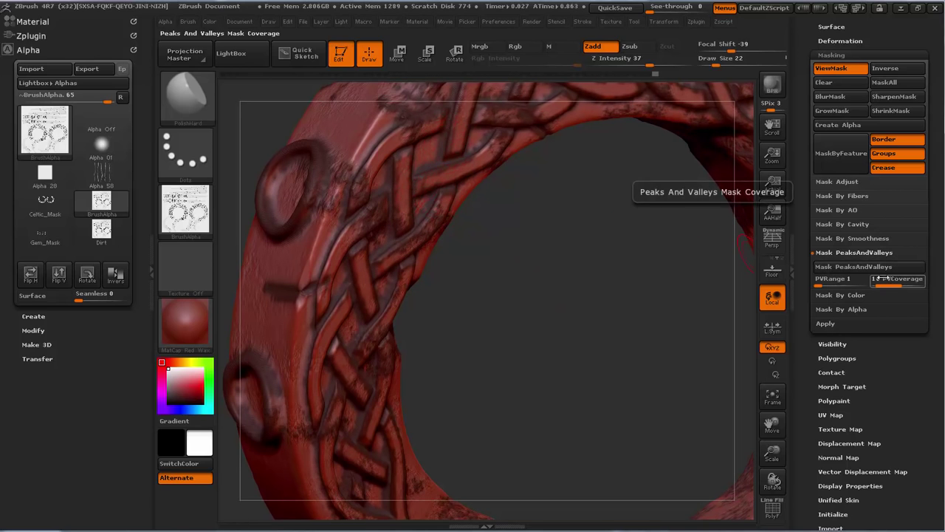
left_click(890, 269)
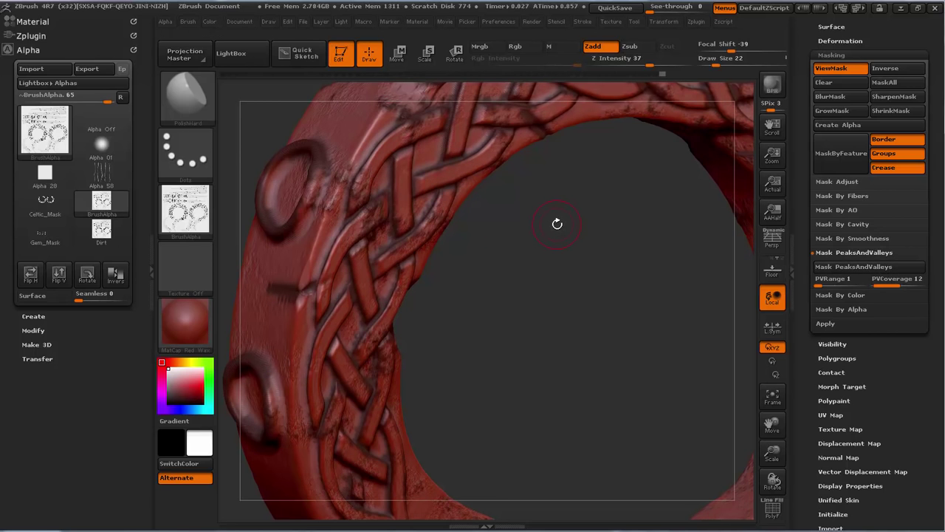
left_click_drag(548, 242, 550, 245)
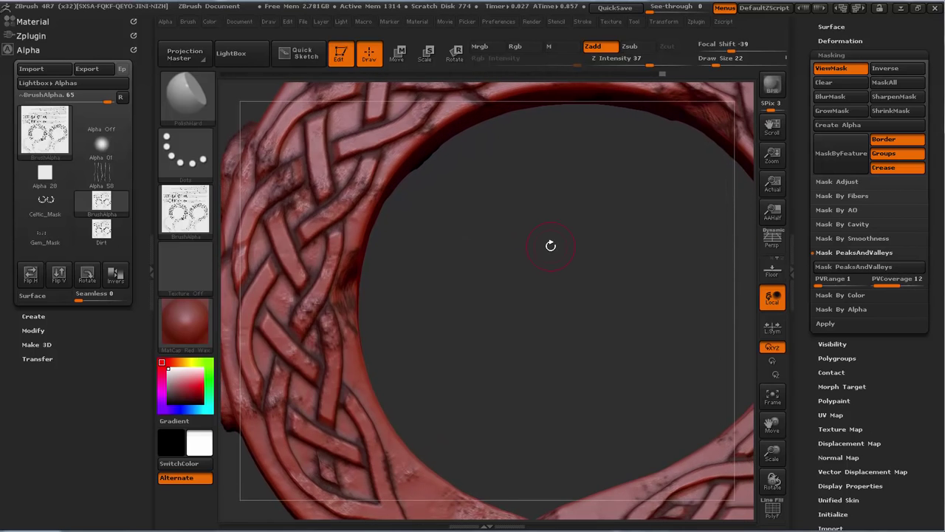
- Try different peaks-and-valleys coverage values, settle on a PVCoverage of 16 and reapply the mask
left_click_drag(885, 283, 879, 279)
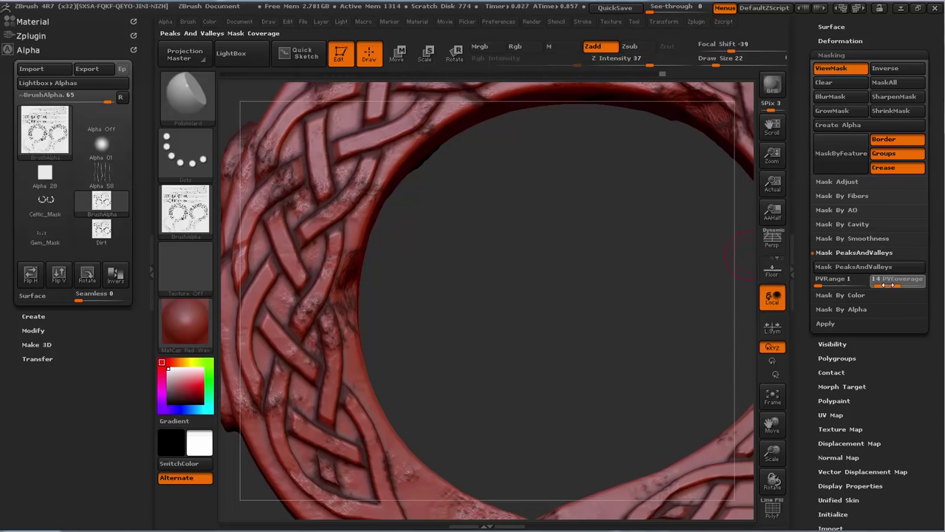
left_click_drag(889, 285, 892, 285)
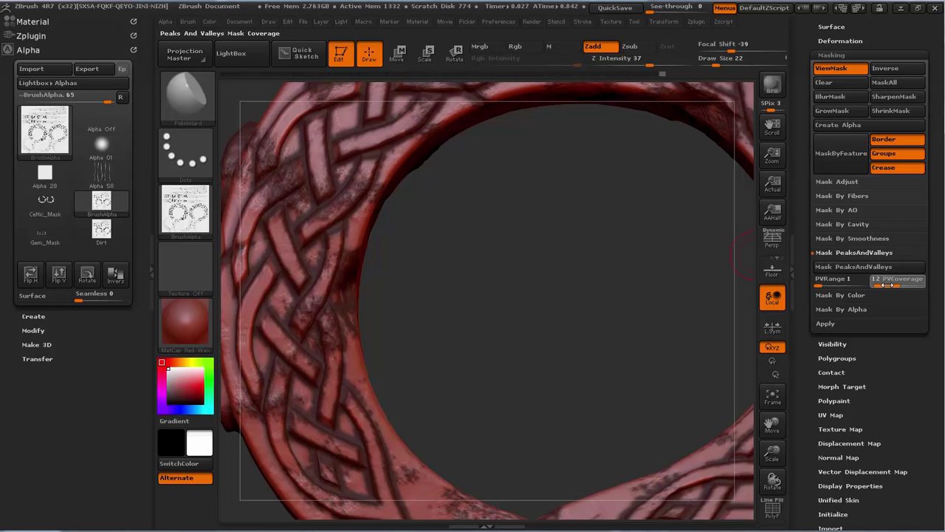
left_click_drag(886, 285, 889, 284)
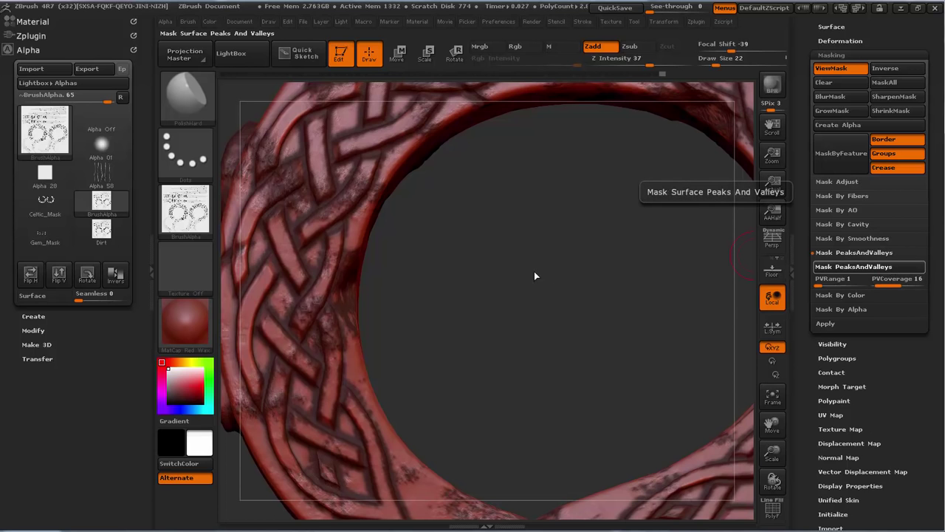
- Create an alpha from the peaks-and-valleys mask and flip it vertically
right_click_drag(509, 229, 490, 211, "ctrl")
mouse_move(498, 204)
left_mouse_down()
mouse_move(578, 272)
mouse_move(494, 254)
mouse_move(499, 234)
mouse_move(509, 270)
mouse_move(468, 273)
mouse_move(512, 258)
left_mouse_up()
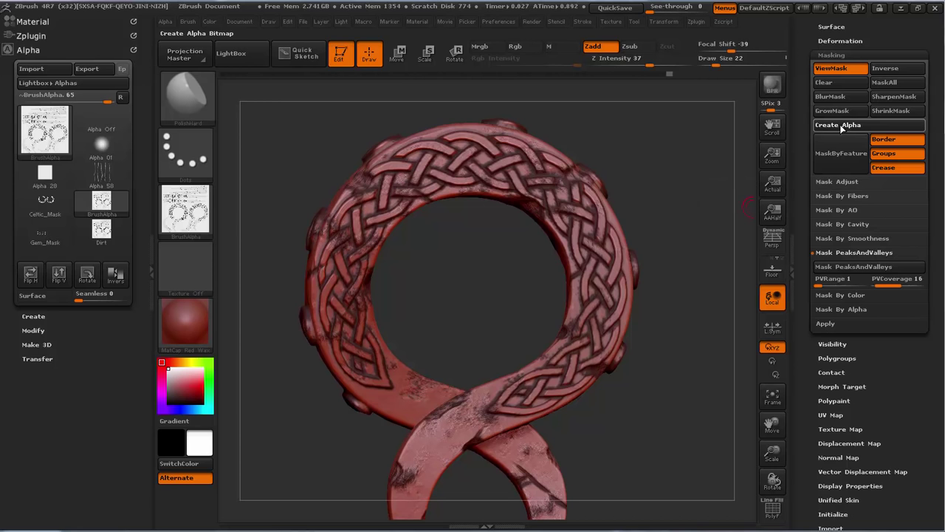
mouse_move(192, 220)
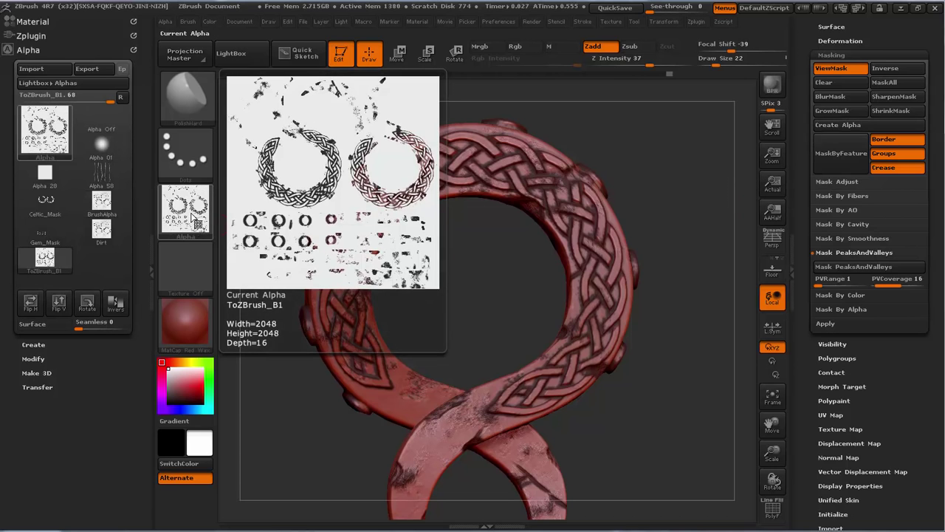
left_click(59, 302)
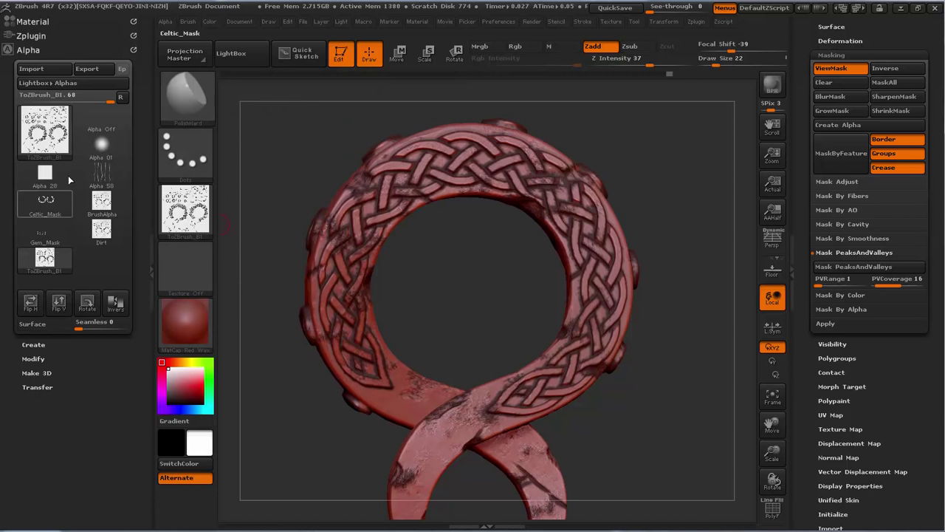
- Export the peaks-and-valleys alpha as a TIFF file named Bright in the Gnomon_Presentation D folder
left_click(87, 70)
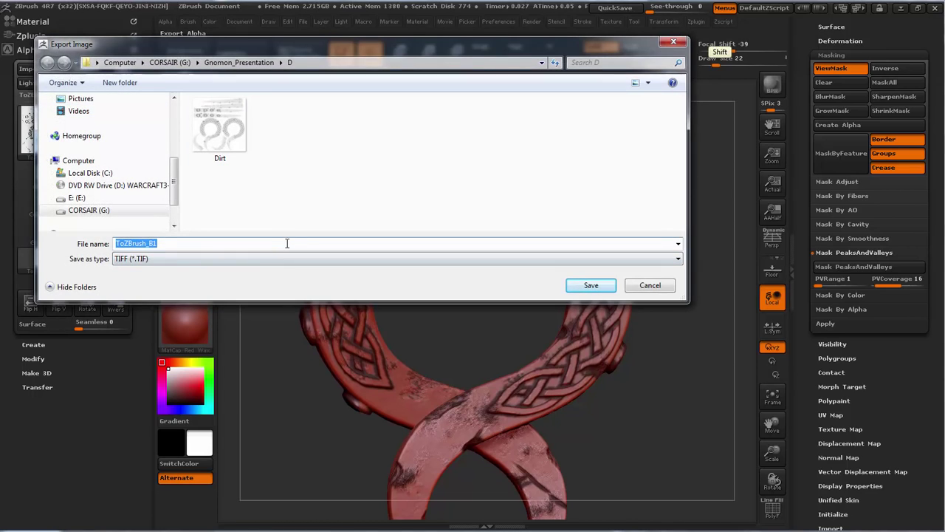
type("Bright")
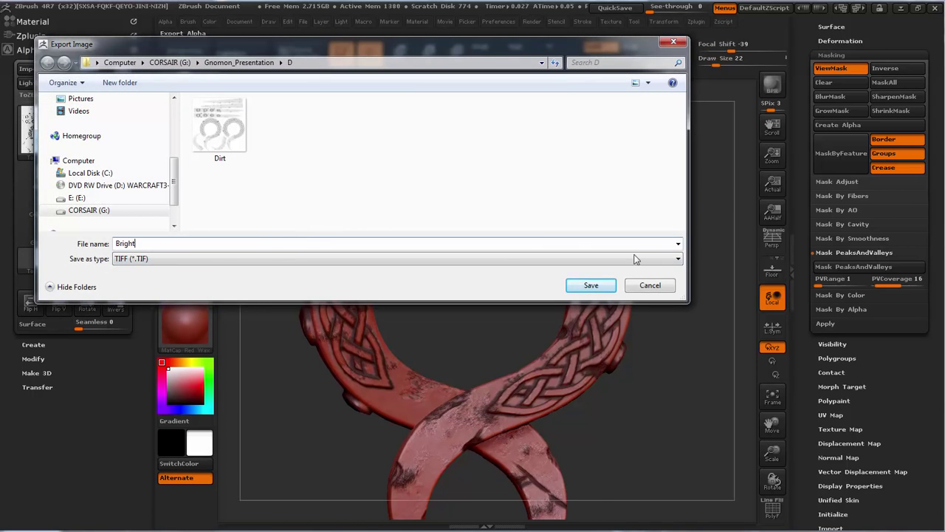
left_click(590, 285)
mouse_move(706, 236)
left_mouse_down()
mouse_move(710, 201)
mouse_move(701, 221)
mouse_move(712, 229)
left_mouse_up()
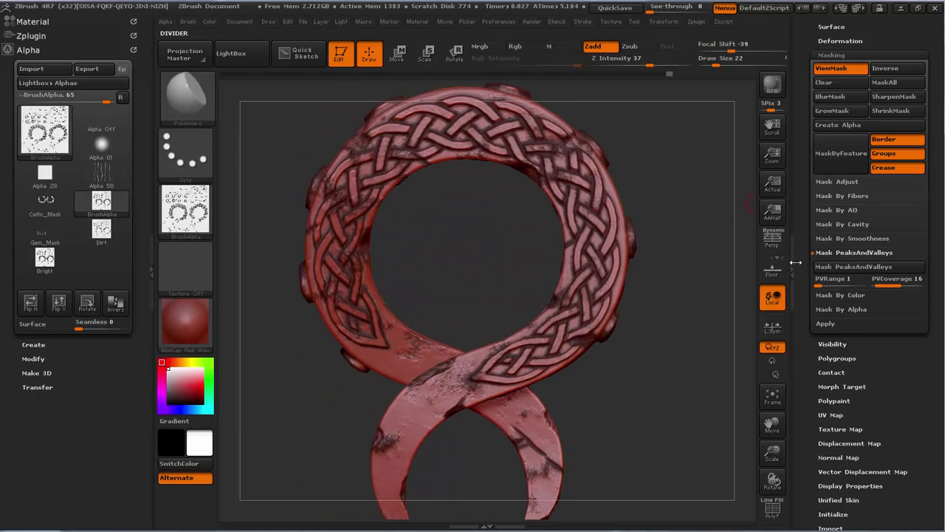
- Make the unmasked ToZBrush_B pendant the active subtool
scroll(805, 239, "up", 5)
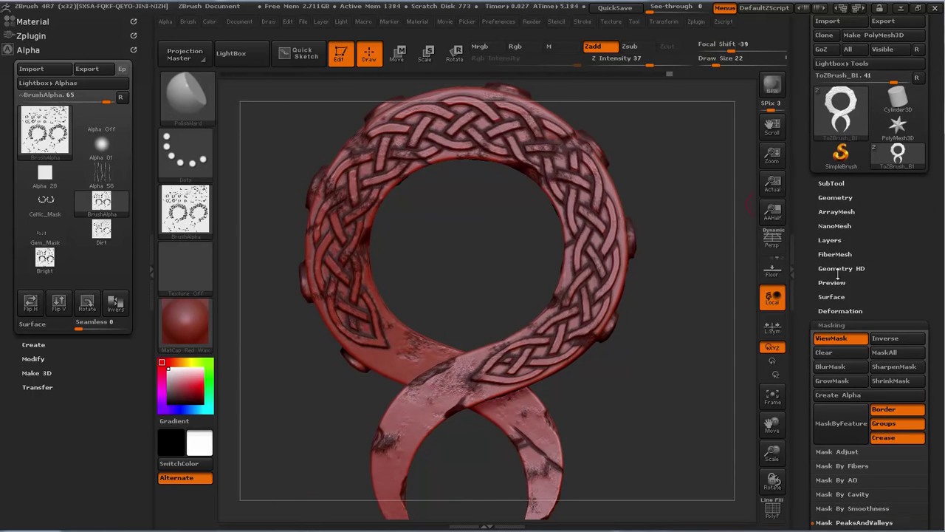
left_click(153, 254)
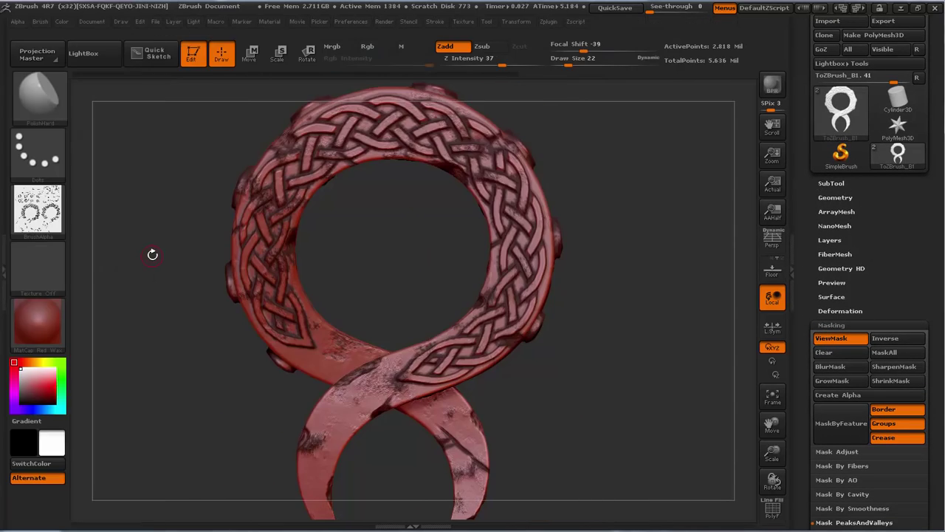
left_click(834, 183)
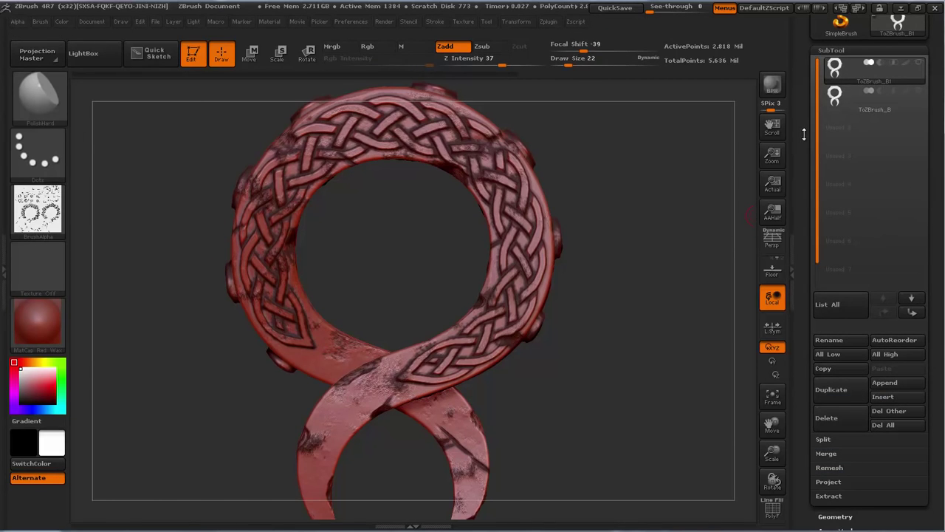
left_click_drag(805, 135, 813, 207)
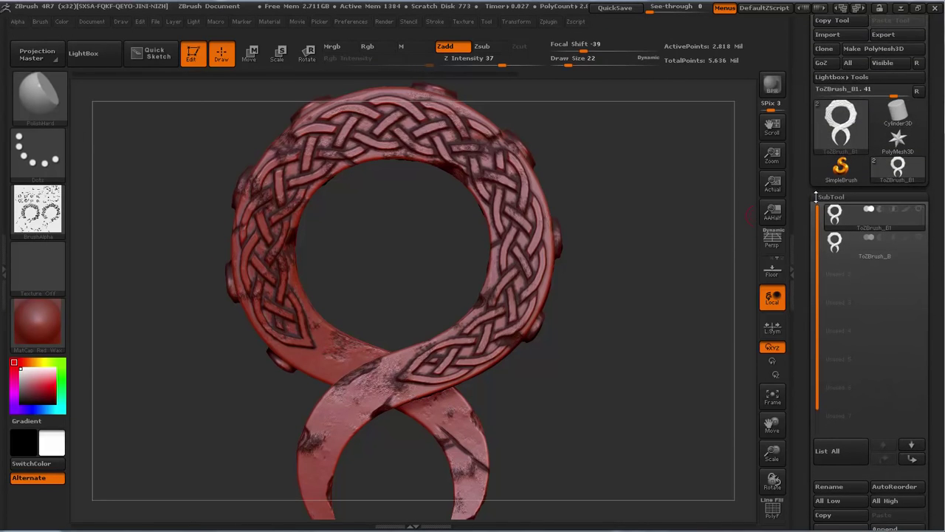
left_click(897, 245)
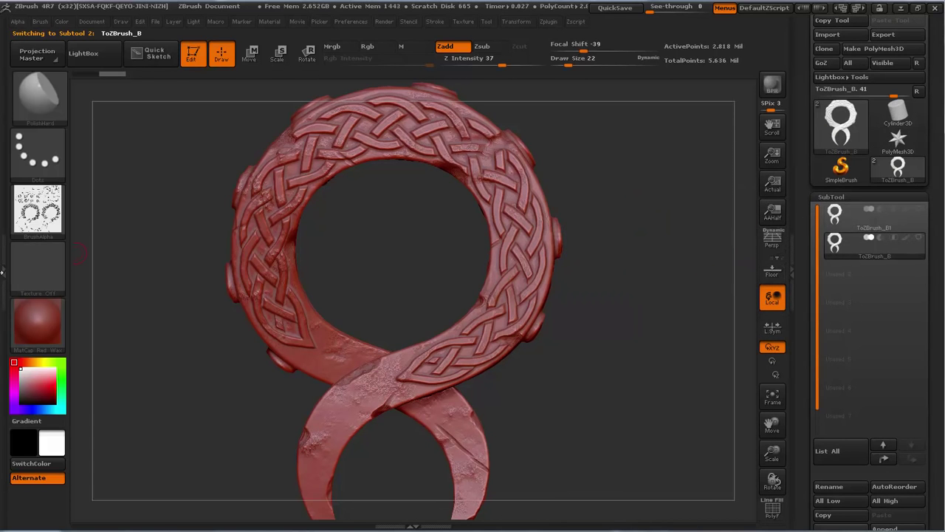
- Set up Decimation Master to keep UVs and use a decimation percentage of 10
left_click(4, 272)
left_click(32, 36)
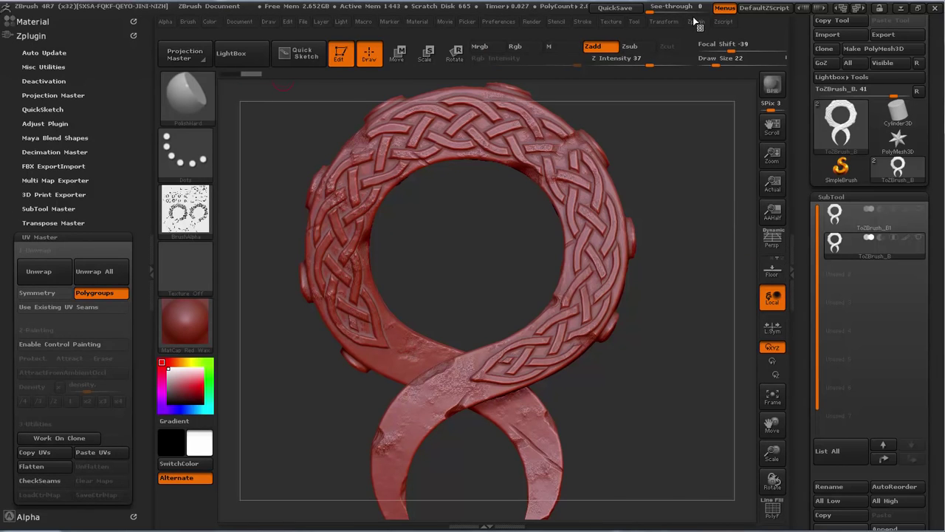
left_click(55, 236)
left_click(53, 152)
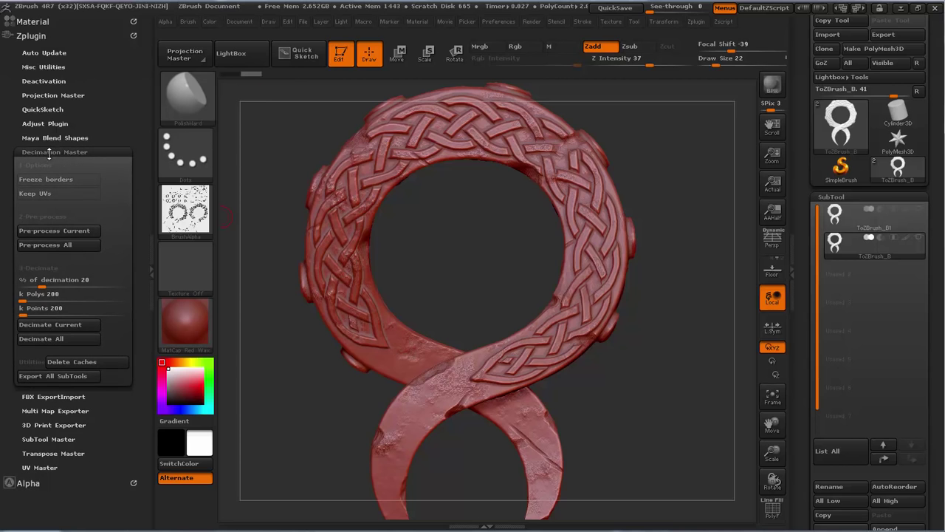
left_click(58, 192)
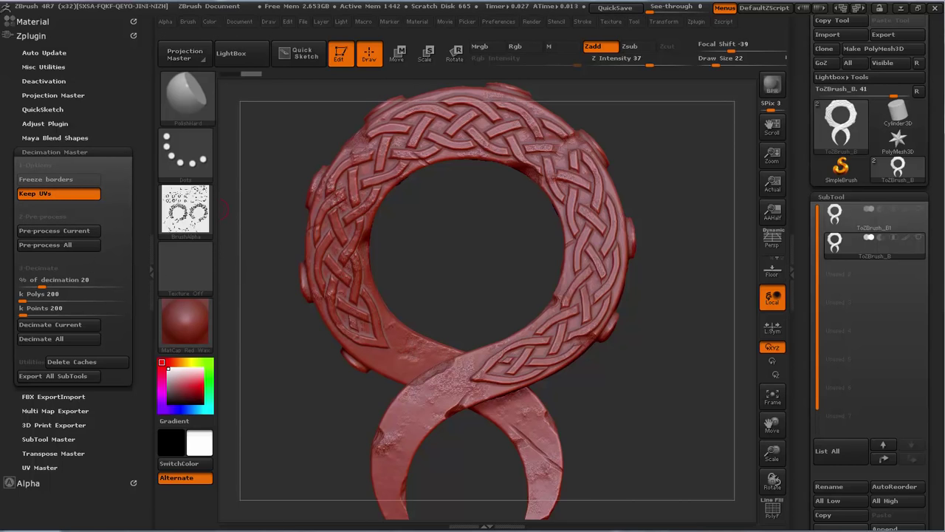
left_click(24, 280)
type("10")
key("Return")
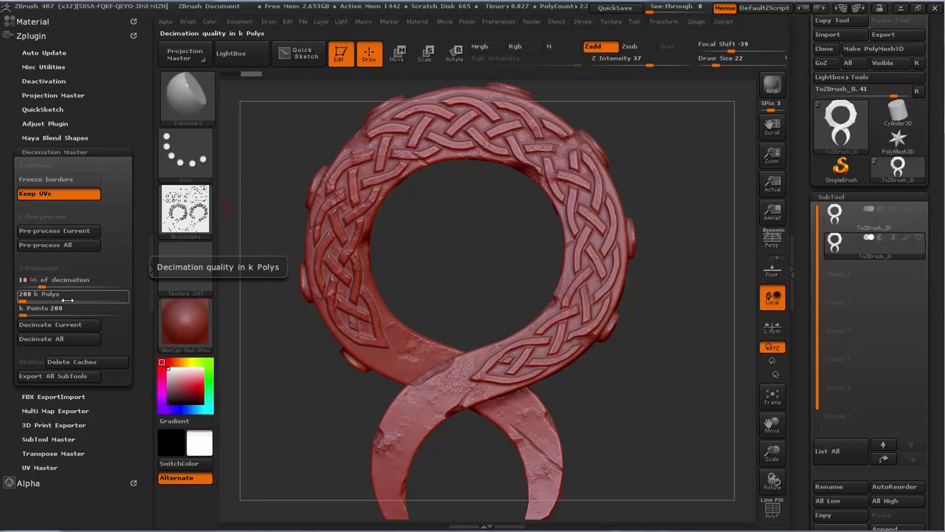
- Pre-process and decimate the current subtool, and check the pendant's reduced mesh with the polyframe display
left_click(80, 233)
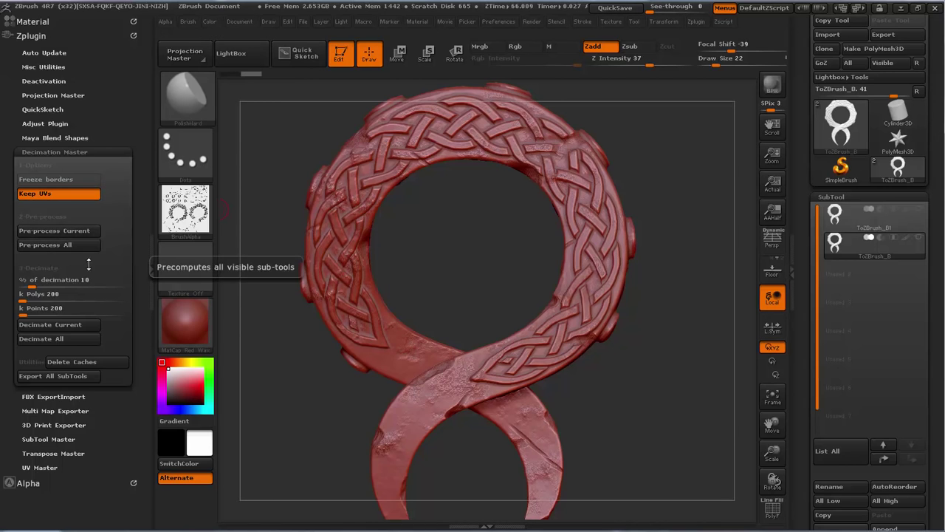
left_click(59, 325)
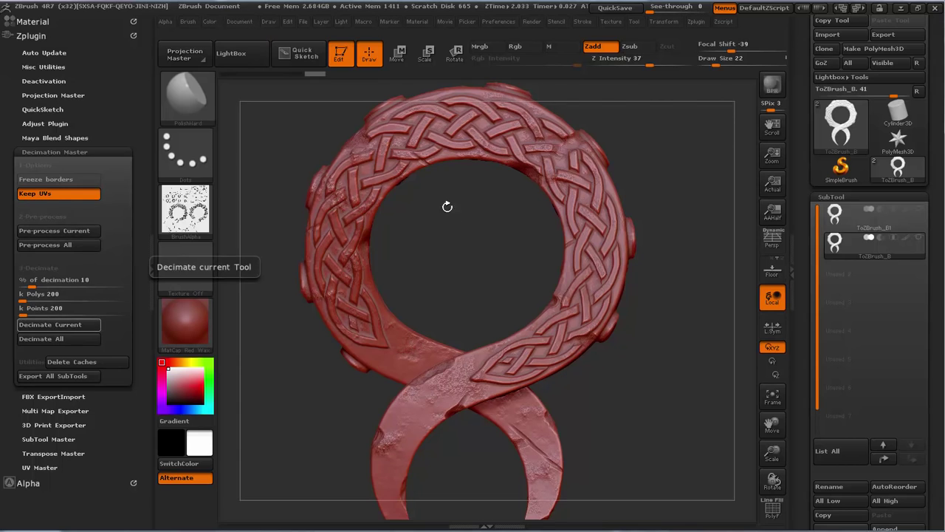
left_click_drag(433, 232, 445, 232)
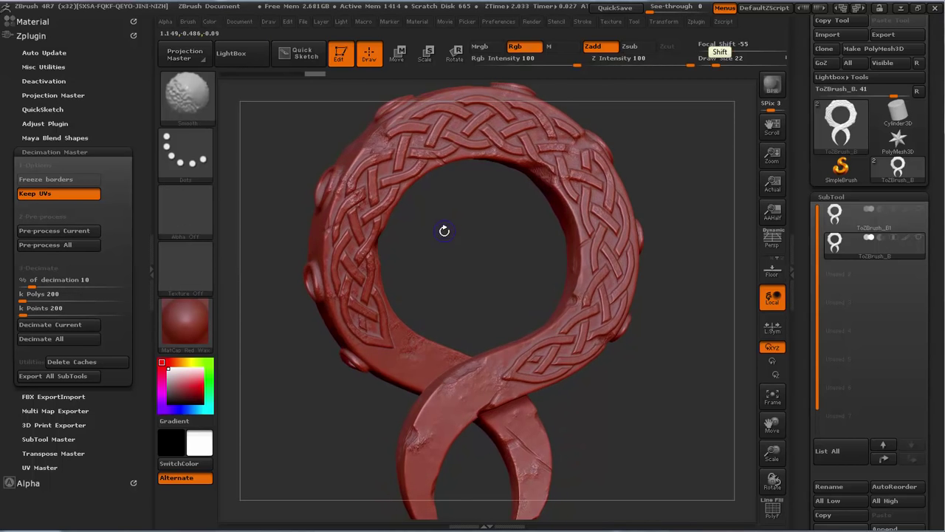
key("shift+f")
mouse_move(441, 232)
right_mouse_down("ctrl")
mouse_move(485, 284)
mouse_move(468, 247)
mouse_move(434, 226)
mouse_move(550, 233)
mouse_move(452, 226)
right_mouse_up("ctrl")
key("shift+f")
- Export the decimated pendant as an OBJ file named To3DsMax_B in the Gnomon_Presentation D folder
left_click_drag(804, 35, 807, 106)
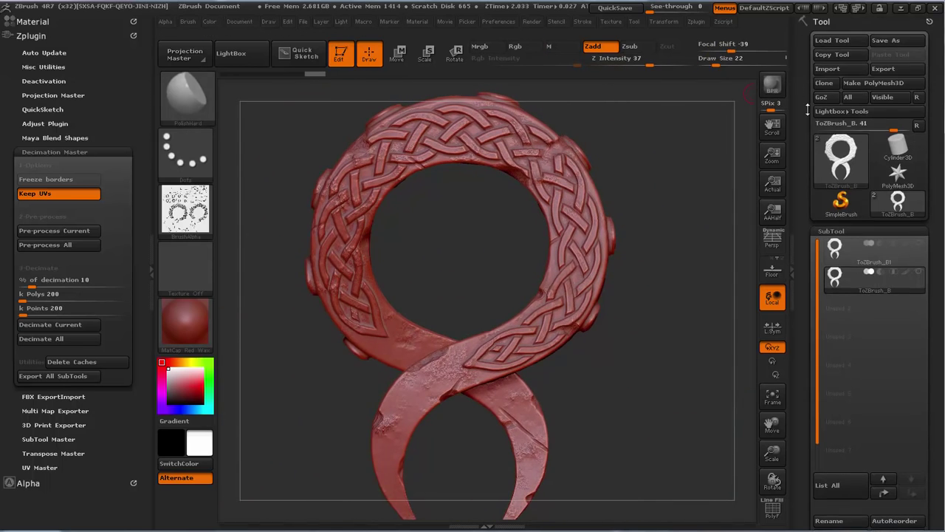
left_click(884, 68)
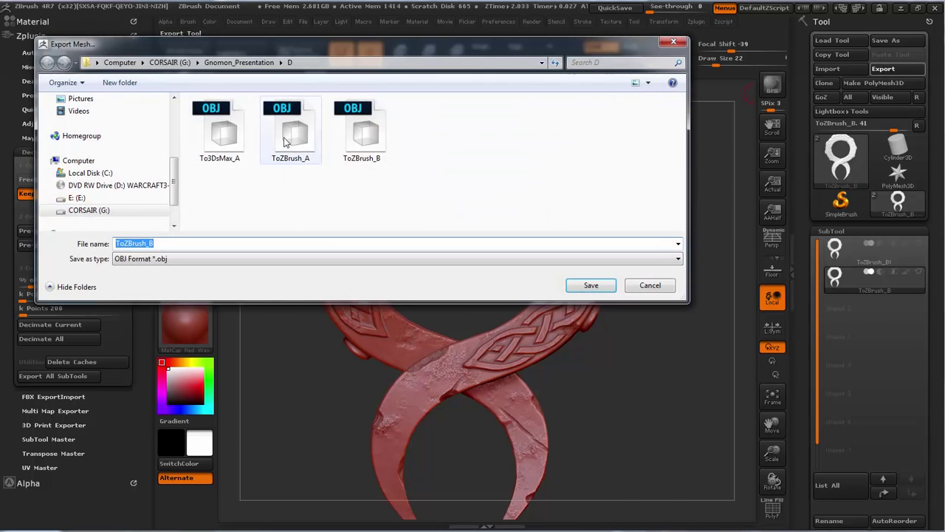
left_click(236, 155)
left_click(179, 243)
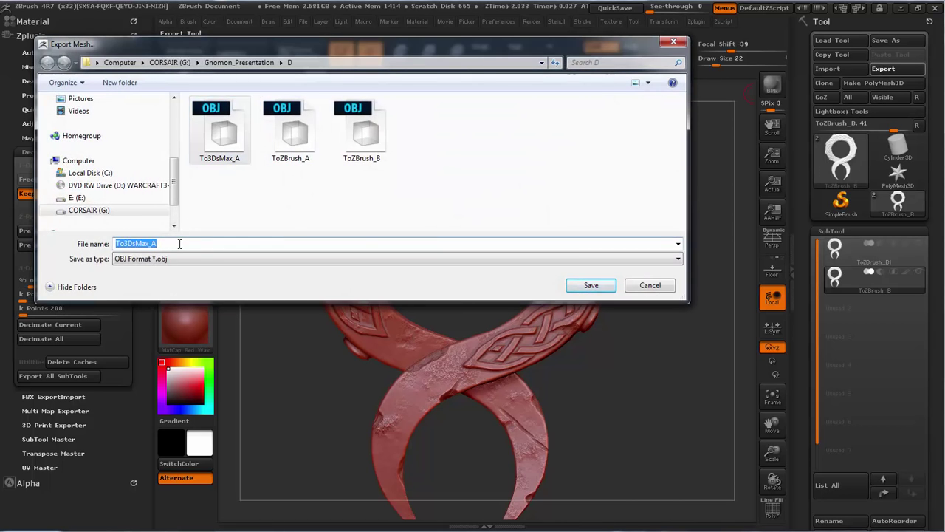
left_click(178, 243)
key("BackSpace")
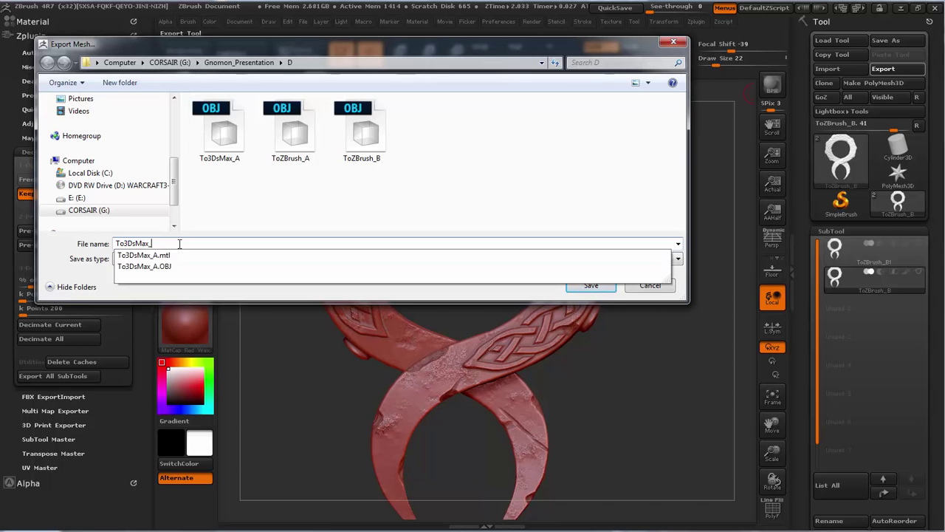
type("B")
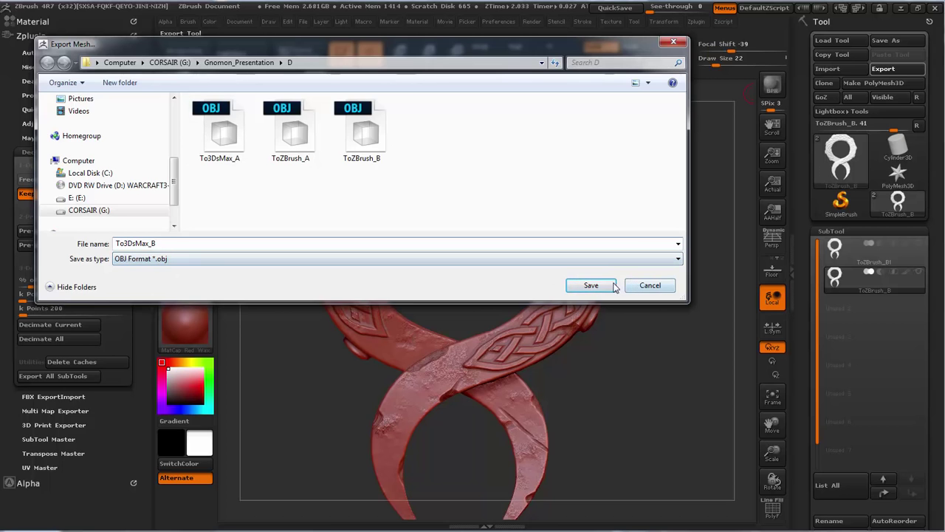
left_click(592, 285)
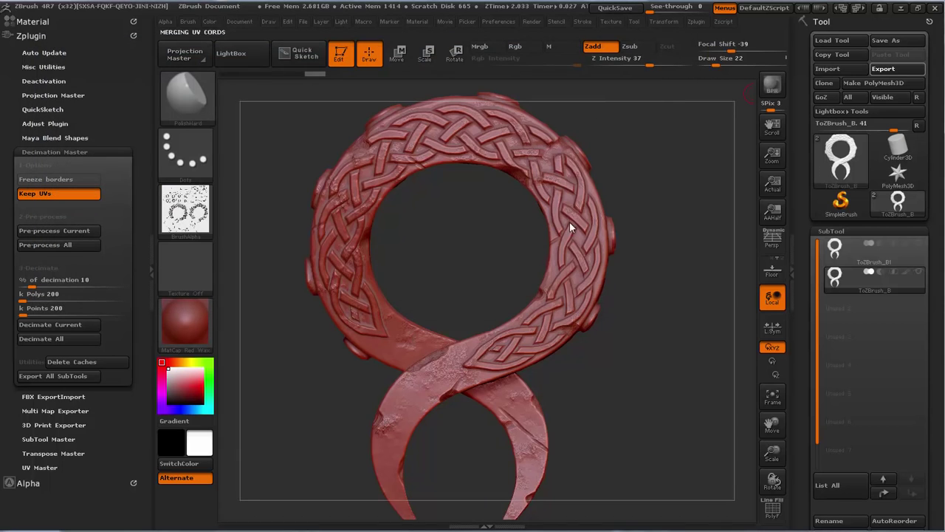